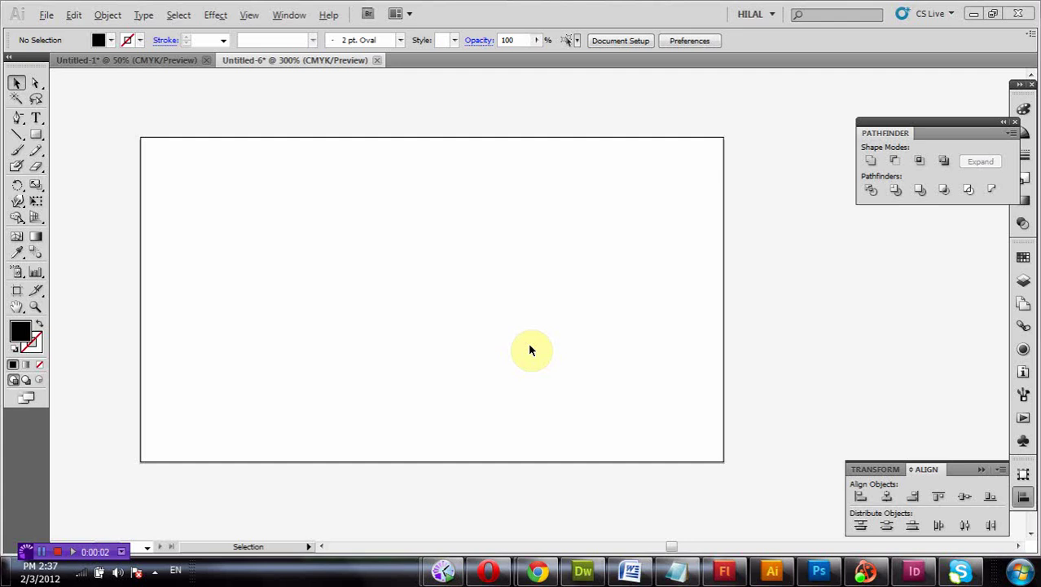
# - Draw a black rectangle about 90 × 50 mm covering the whole artboard, then deselect it
pyautogui.click(37, 135)
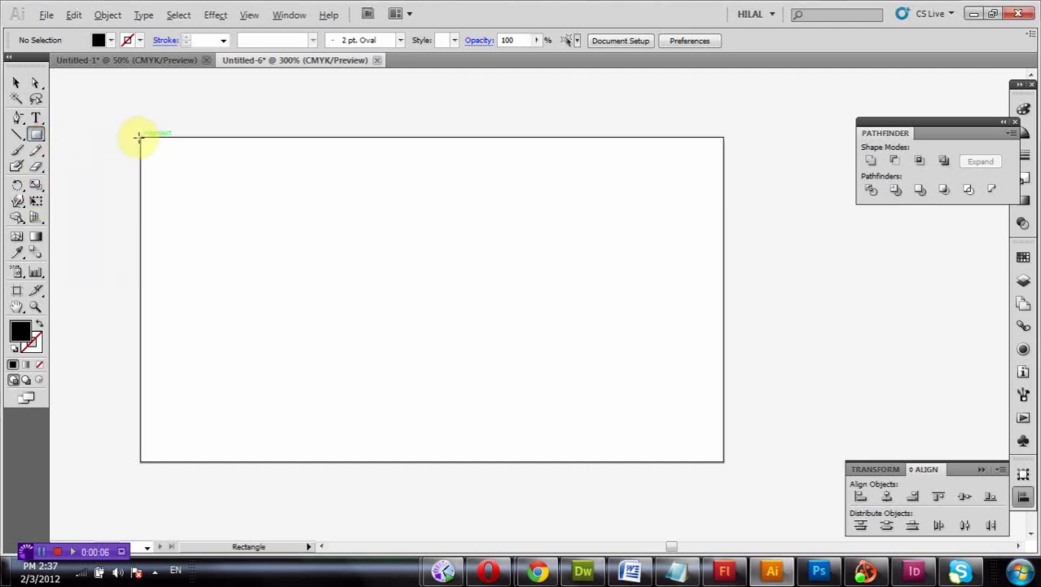
pyautogui.moveTo(140, 137); pyautogui.dragTo(707, 450)
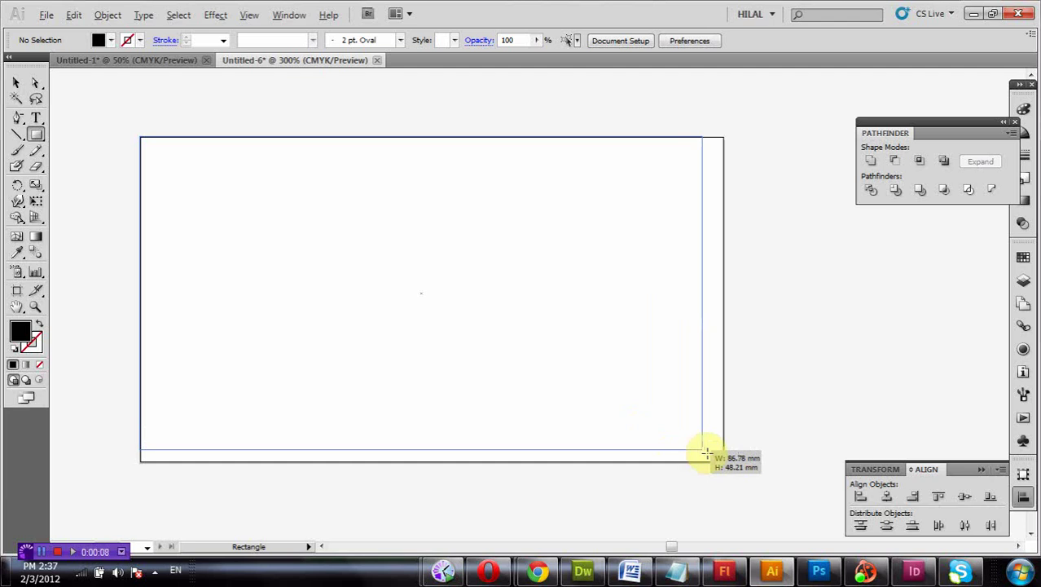
pyautogui.moveTo(706, 450); pyautogui.dragTo(723, 463)
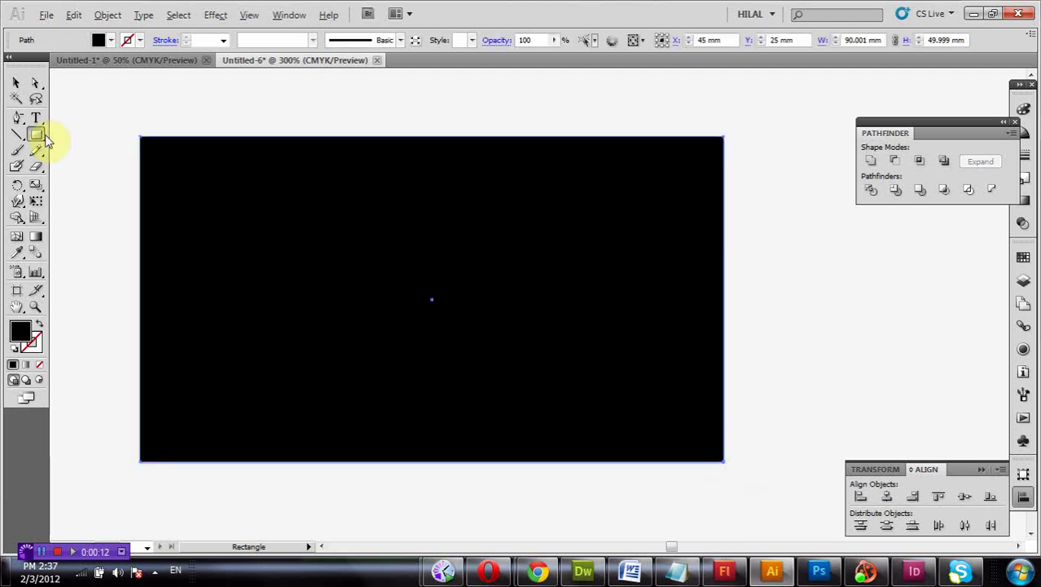
pyautogui.click(17, 81)
pyautogui.moveTo(295, 100); pyautogui.dragTo(501, 402)
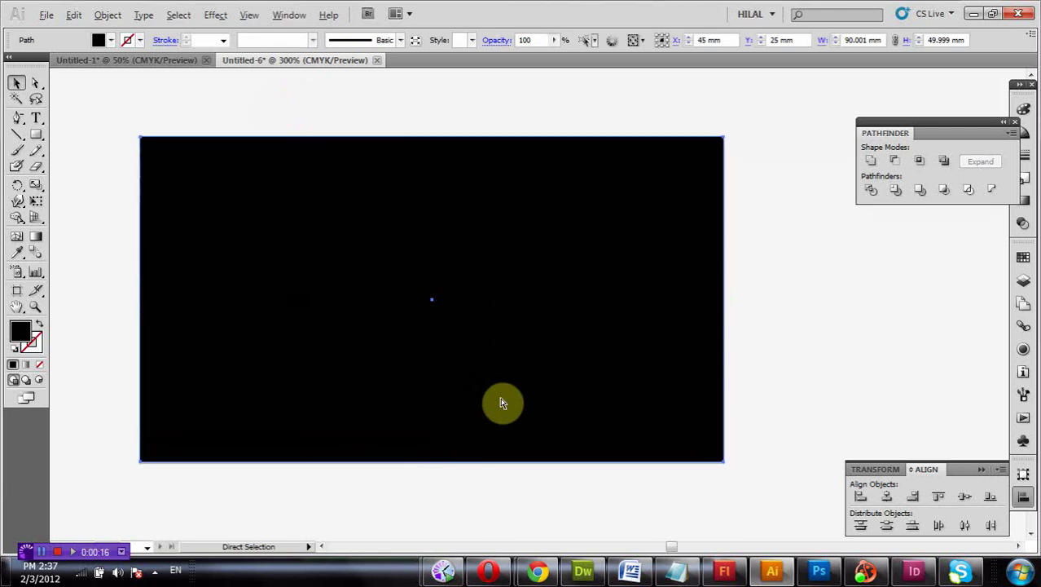
pyautogui.hotkey('ctrl', 'shift', 'a')
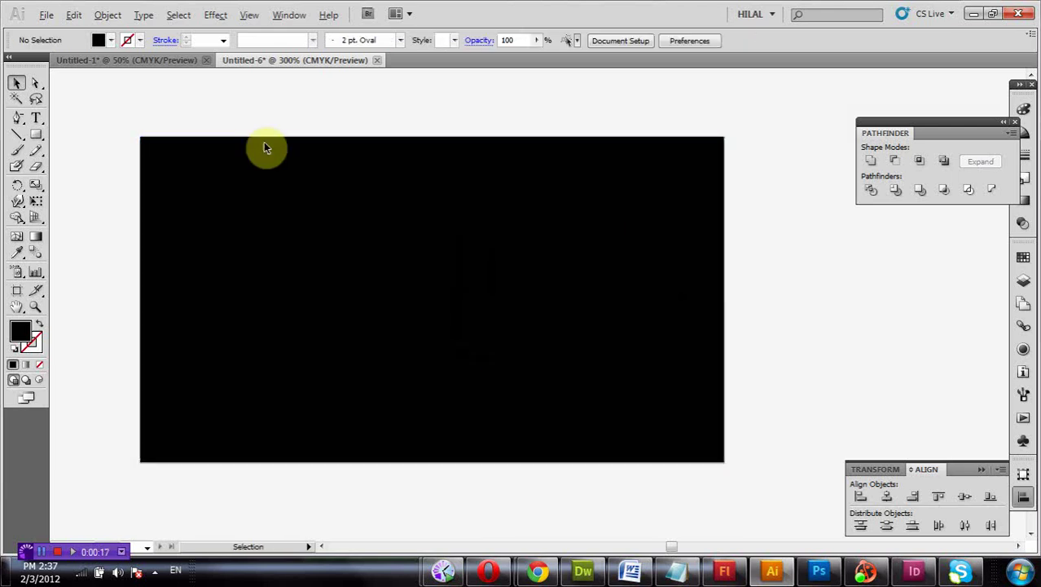
pyautogui.click(98, 56)
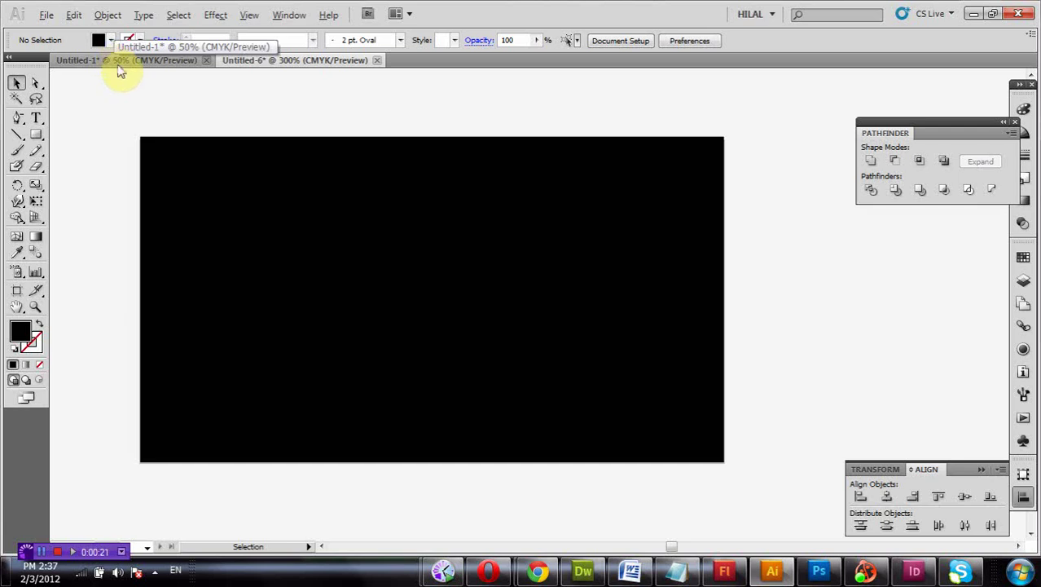
# - In Untitled-1, select the whole MyLOGO ring, stripes and text group and copy it
pyautogui.click(110, 59)
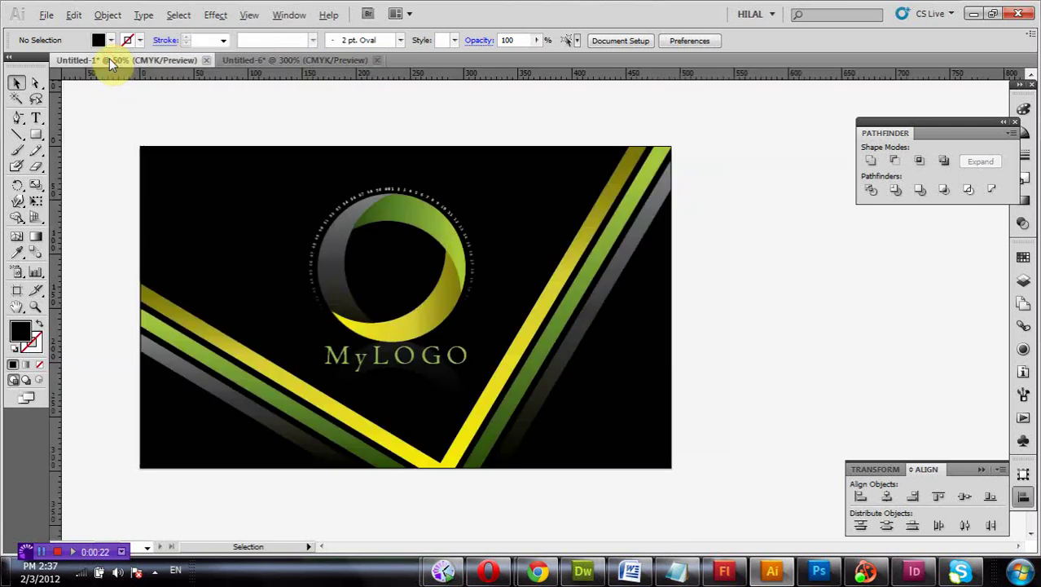
pyautogui.click(745, 169)
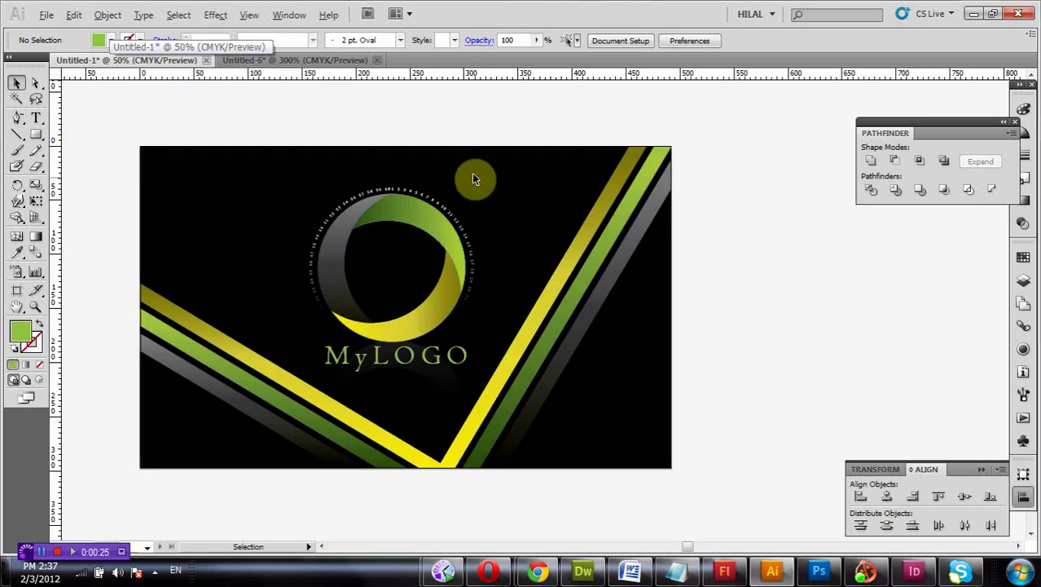
pyautogui.moveTo(497, 167); pyautogui.dragTo(300, 332)
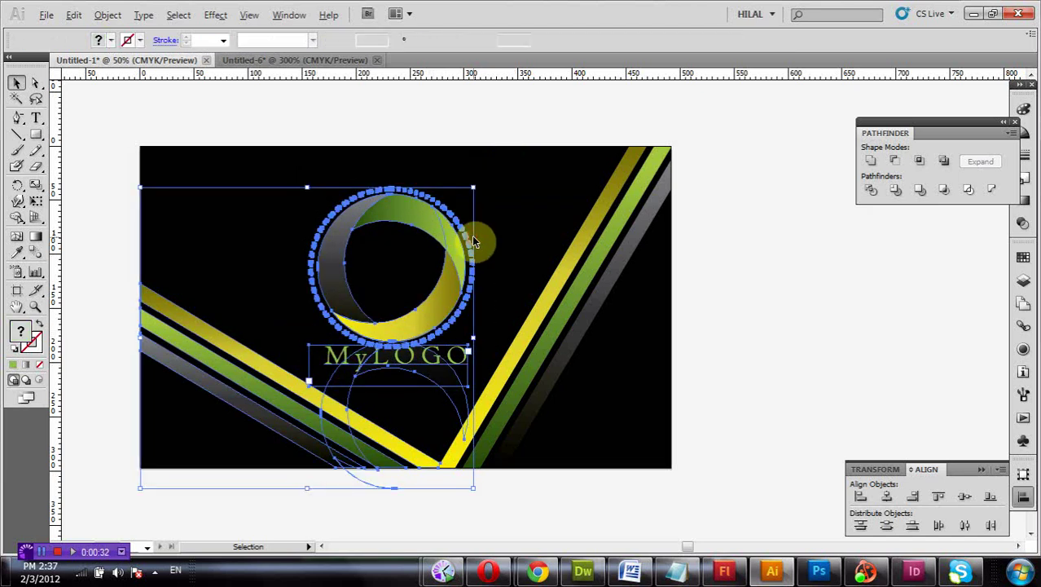
pyautogui.click(509, 179)
pyautogui.moveTo(510, 176); pyautogui.dragTo(301, 295)
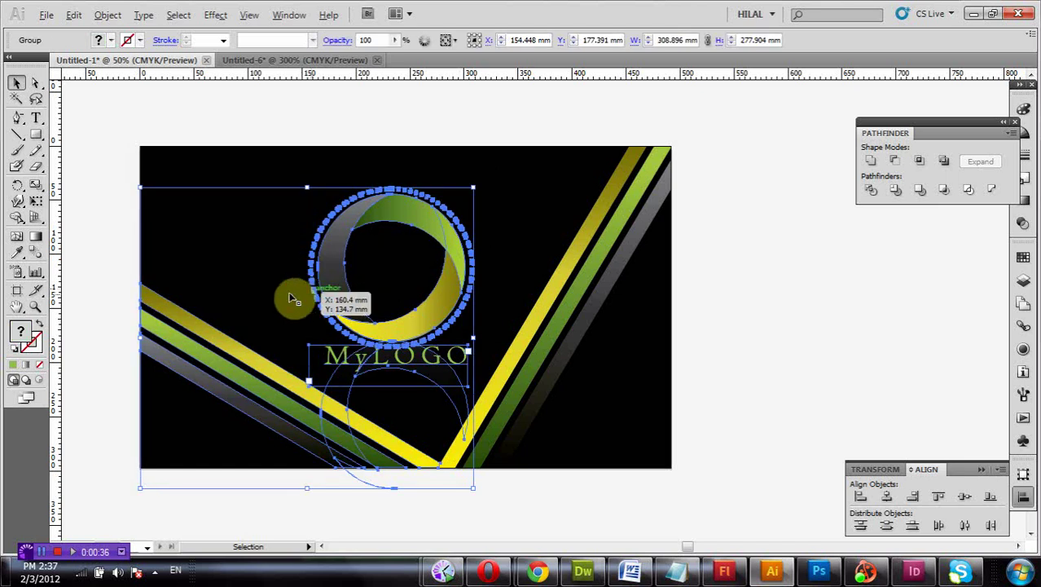
pyautogui.keyDown('shift'); pyautogui.click(202, 307); pyautogui.keyUp('shift')
pyautogui.moveTo(268, 164); pyautogui.dragTo(477, 328)
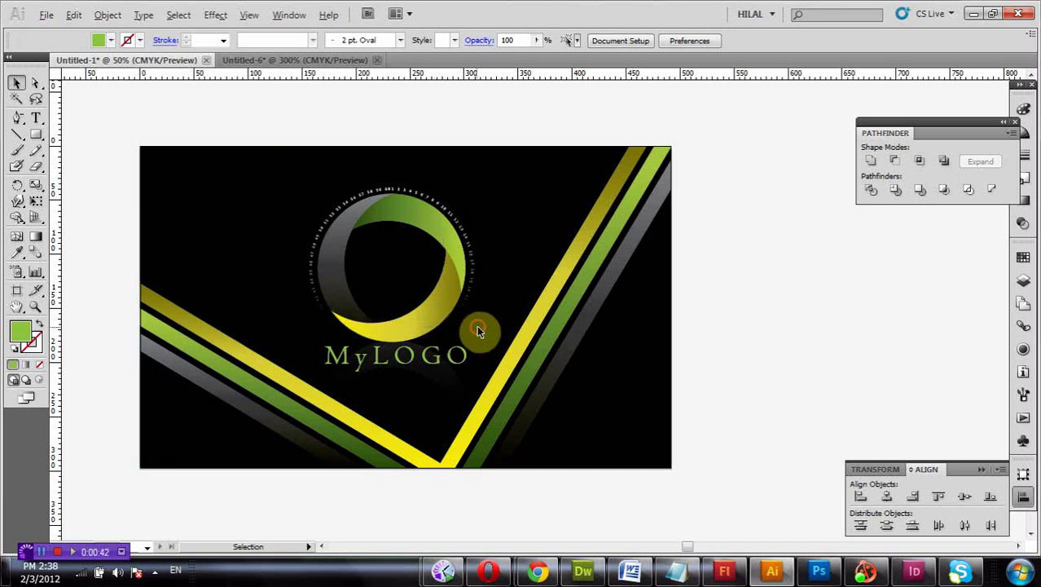
pyautogui.press('a')
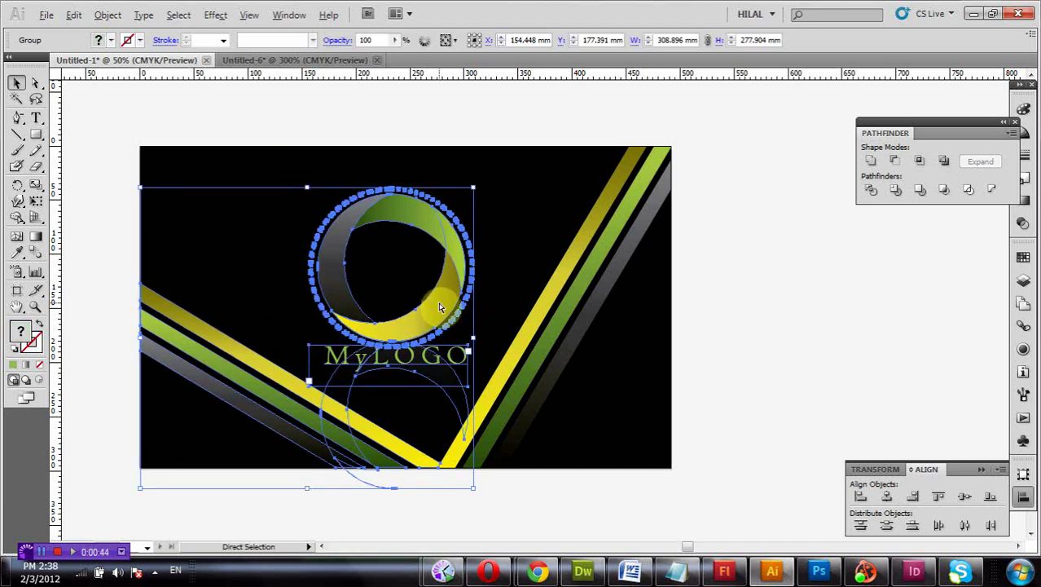
pyautogui.click(293, 60)
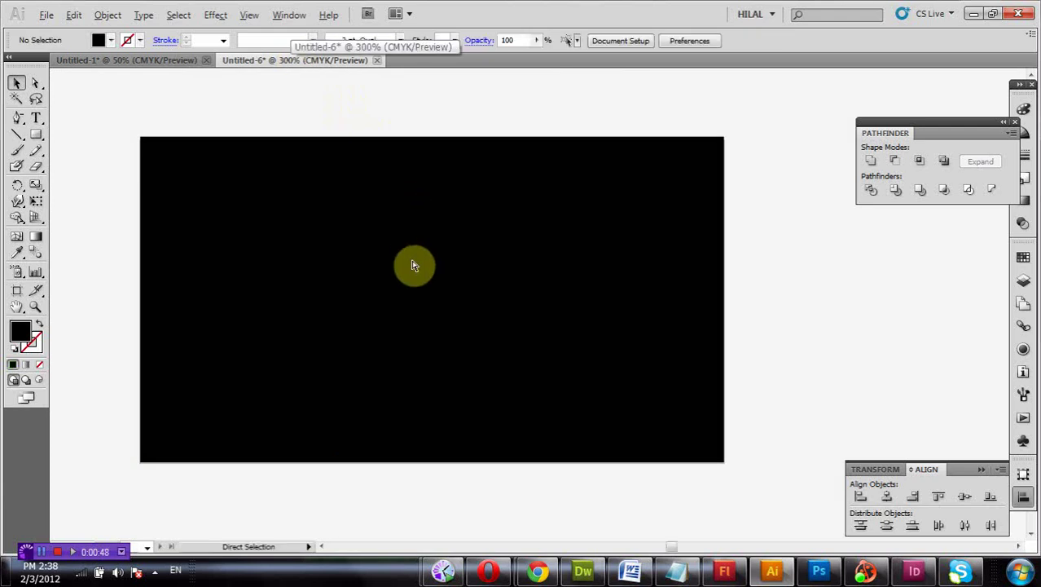
# - Paste the MyLOGO artwork into the Untitled-6 card and shrink it with Free Transform to card size
pyautogui.click(413, 263)
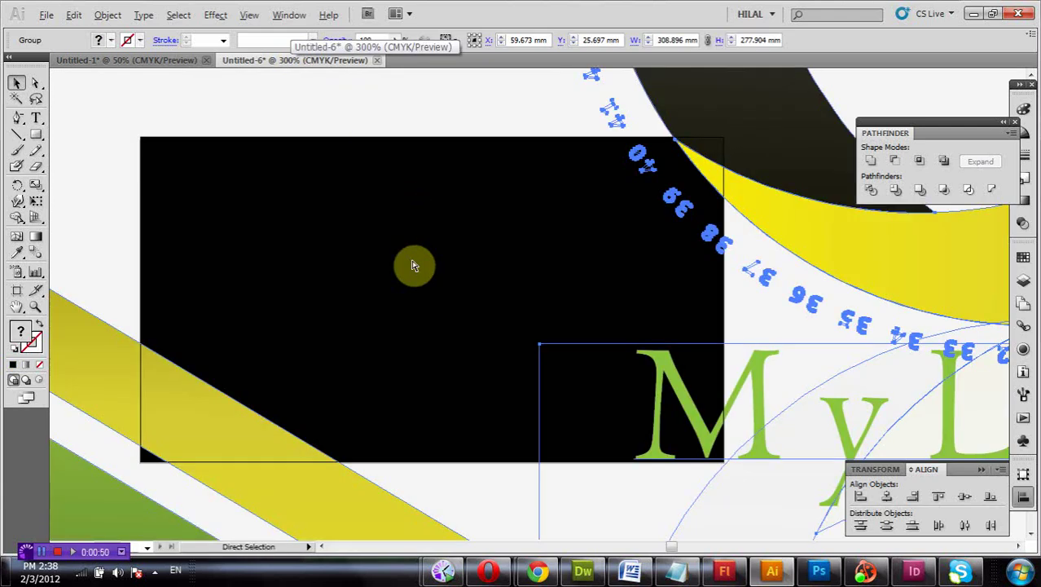
pyautogui.hotkey('ctrl', '-')
pyautogui.hotkey('ctrl', '-')
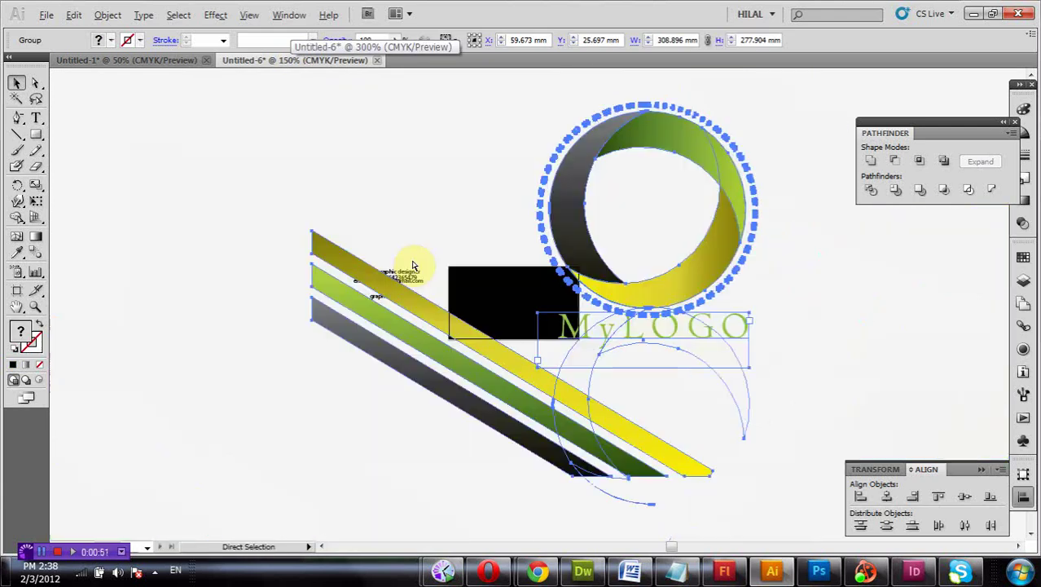
pyautogui.hotkey('ctrl', '-')
pyautogui.hotkey('ctrl', '-')
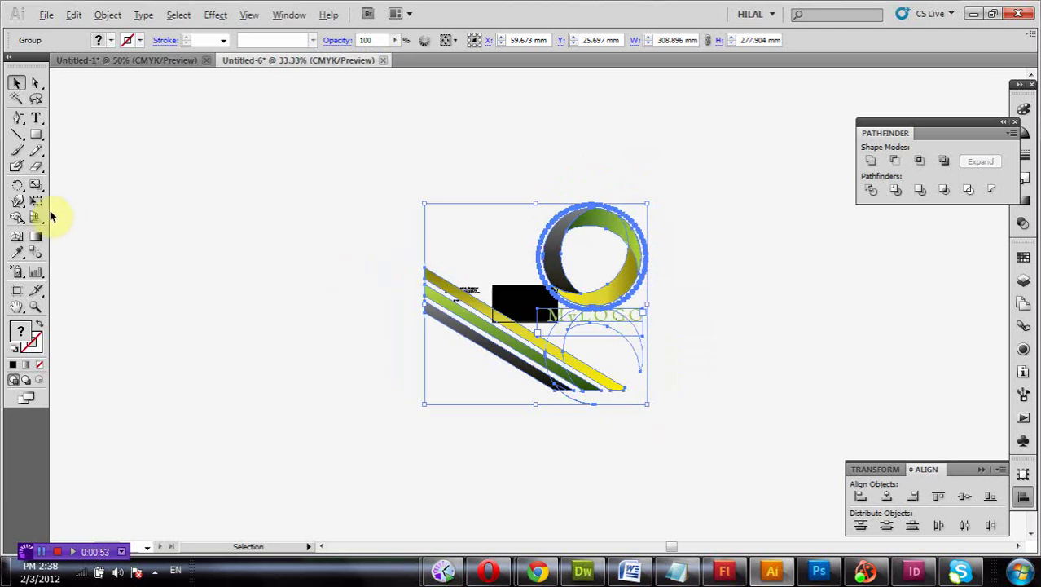
pyautogui.click(35, 200)
pyautogui.moveTo(649, 202)
pyautogui.mouseDown()
pyautogui.moveTo(444, 364)
pyautogui.moveTo(523, 308)
pyautogui.mouseUp()
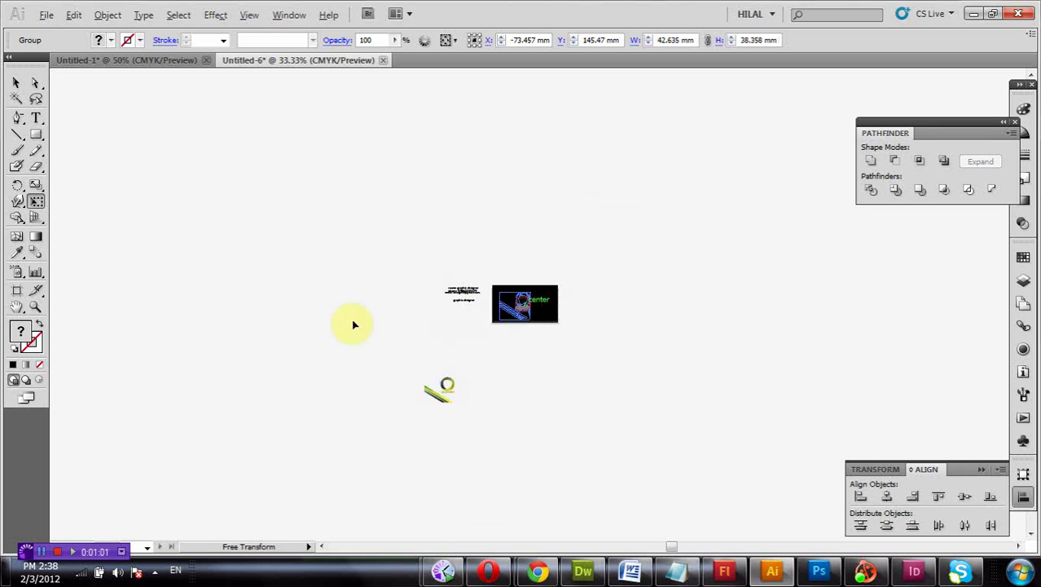
pyautogui.doubleClick(18, 306)
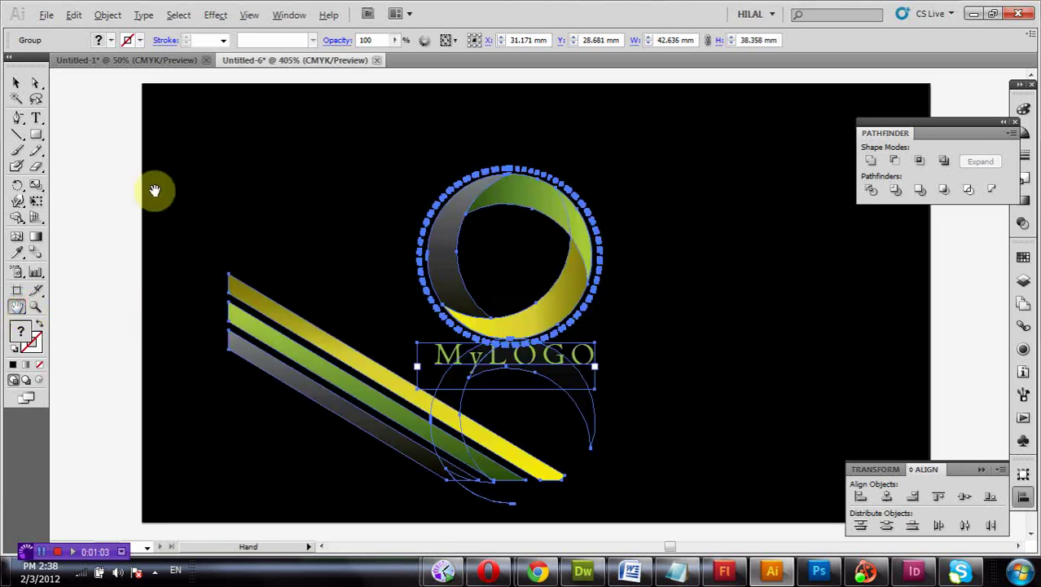
pyautogui.click(16, 85)
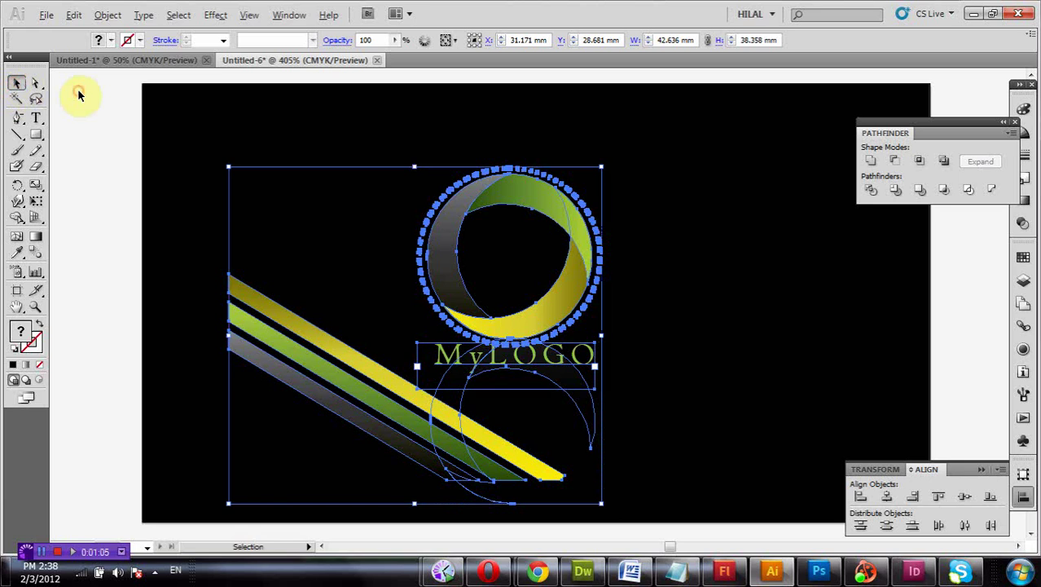
pyautogui.click(82, 96)
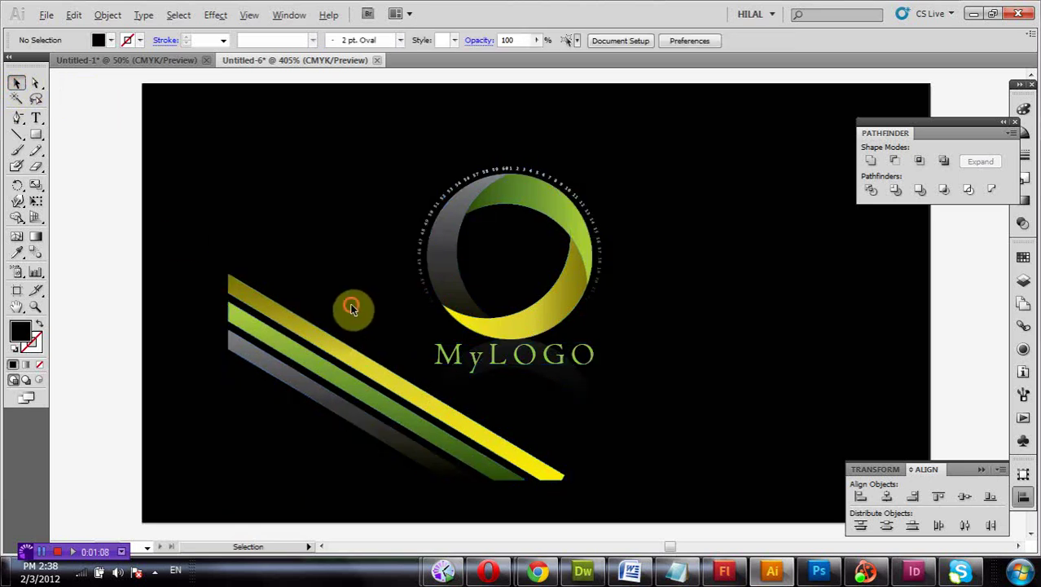
# - Ungroup the pasted logo artwork
pyautogui.click(351, 357)
pyautogui.rightClick(351, 356)
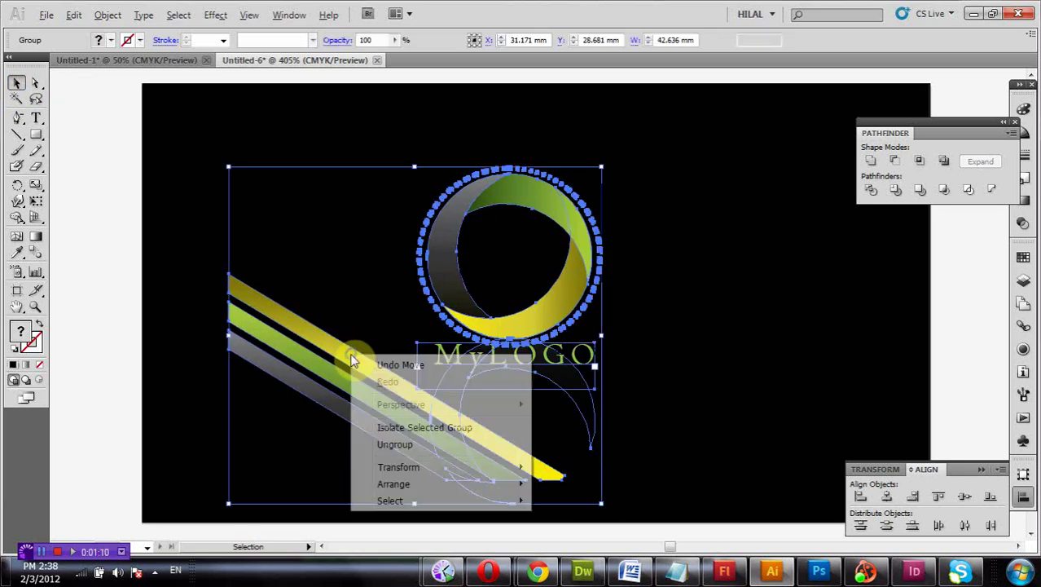
pyautogui.click(394, 444)
pyautogui.click(165, 316)
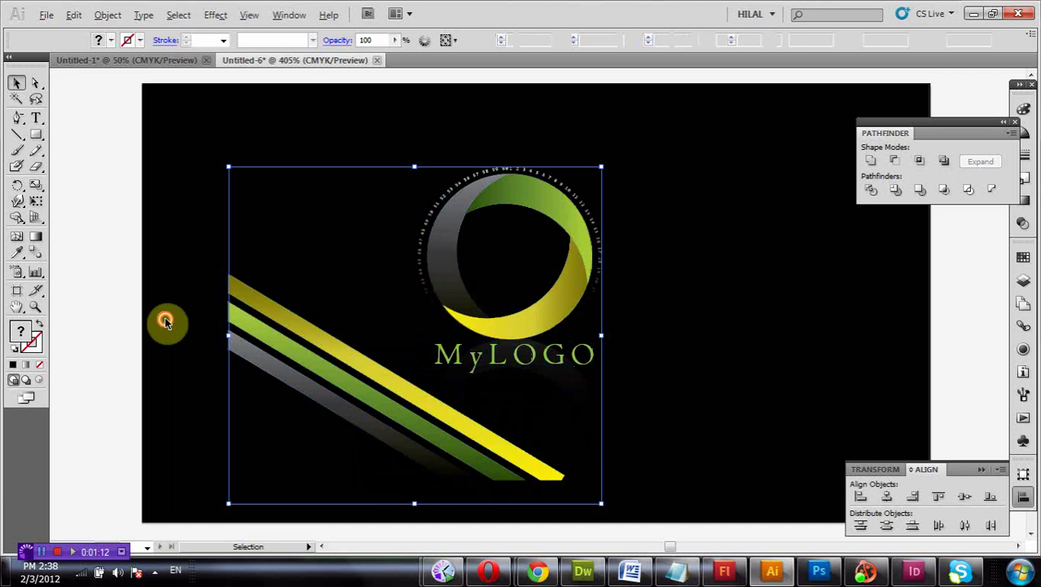
# - Move the diagonal stripes off the card onto the pasteboard below
pyautogui.moveTo(223, 400); pyautogui.dragTo(295, 309)
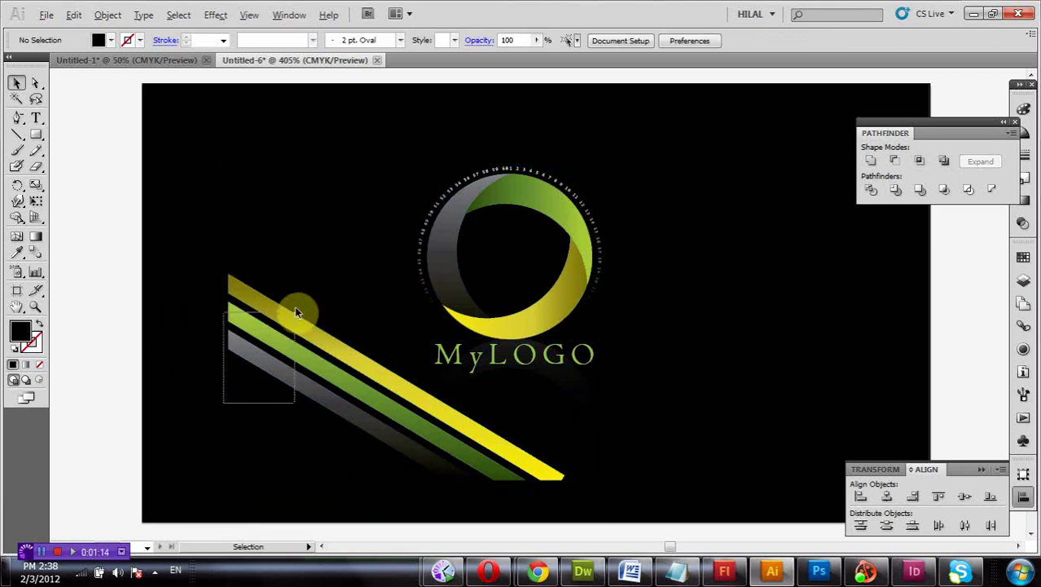
pyautogui.click(298, 343)
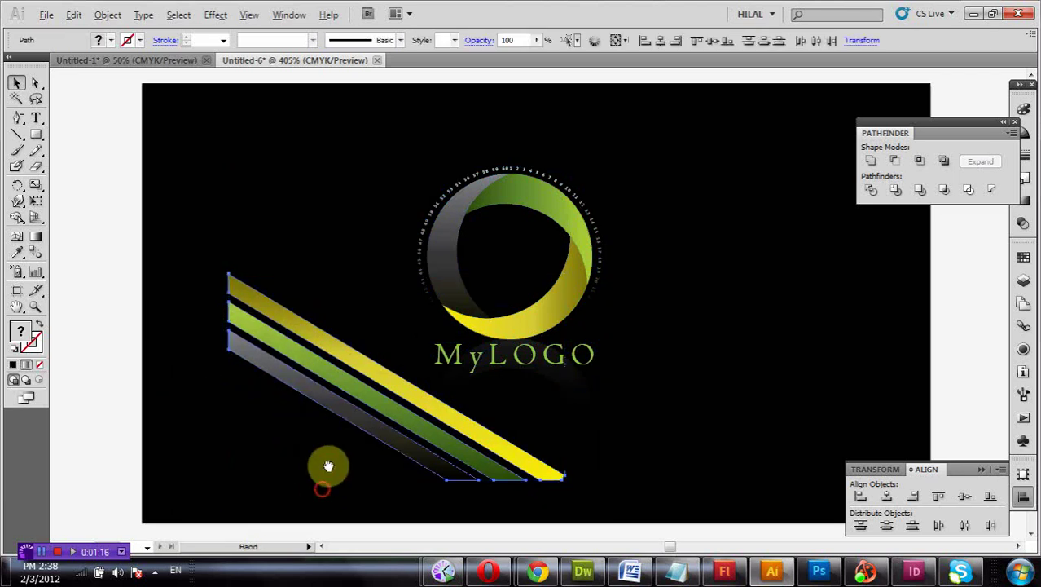
pyautogui.moveTo(329, 465); pyautogui.dragTo(429, 216)
pyautogui.moveTo(429, 157); pyautogui.dragTo(174, 457)
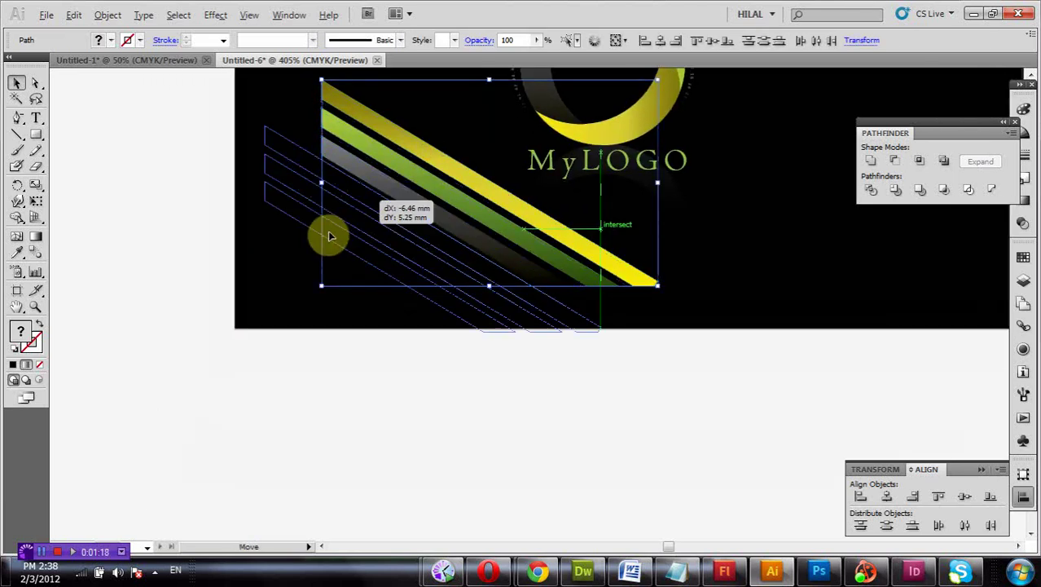
pyautogui.click(582, 414)
# - Move the ring logo and MyLOGO text to the card's upper left
pyautogui.moveTo(562, 421); pyautogui.dragTo(472, 528)
pyautogui.moveTo(582, 350); pyautogui.dragTo(538, 437)
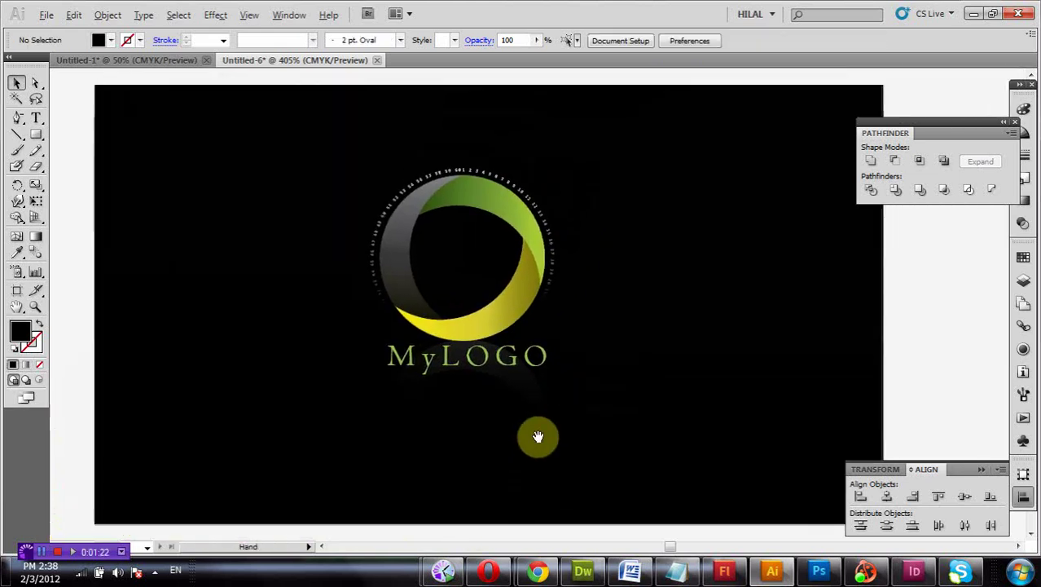
pyautogui.moveTo(589, 146); pyautogui.dragTo(341, 402)
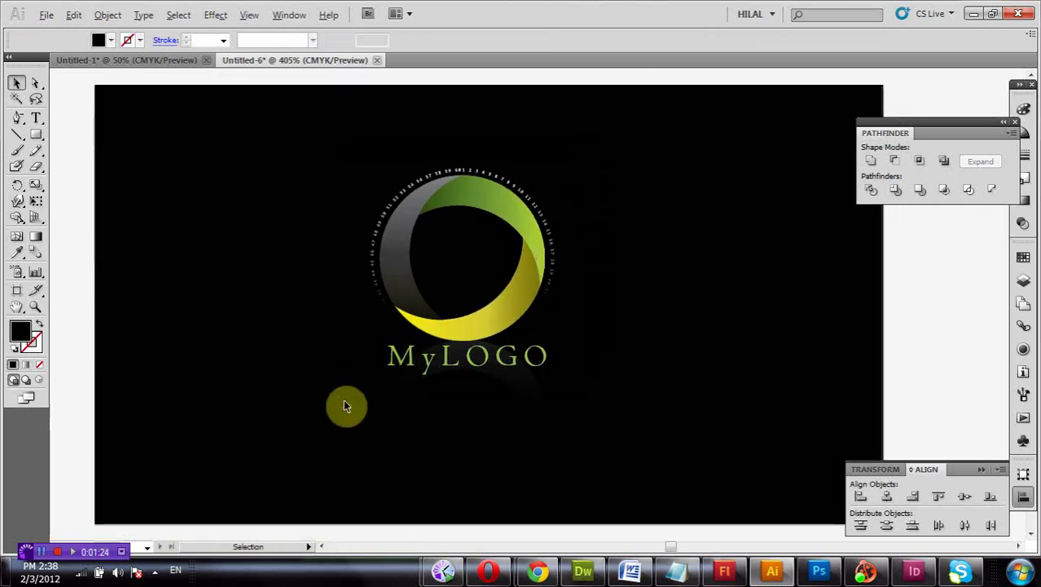
pyautogui.moveTo(448, 314); pyautogui.dragTo(233, 276)
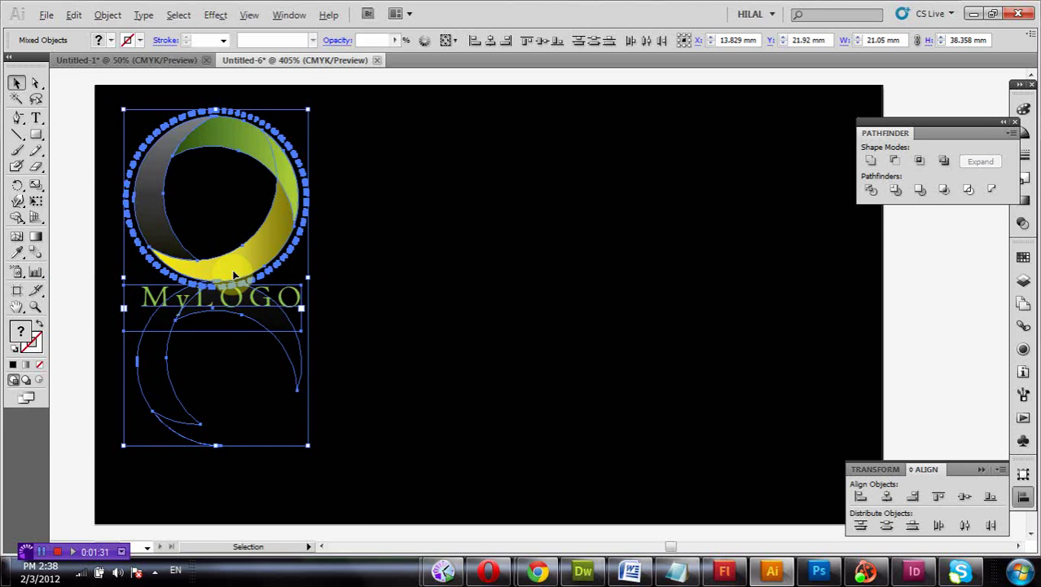
# - Drag the stripe group from the pasteboard back onto the card under MyLOGO
pyautogui.click(90, 417)
pyautogui.scroll(-5, 170, 448)
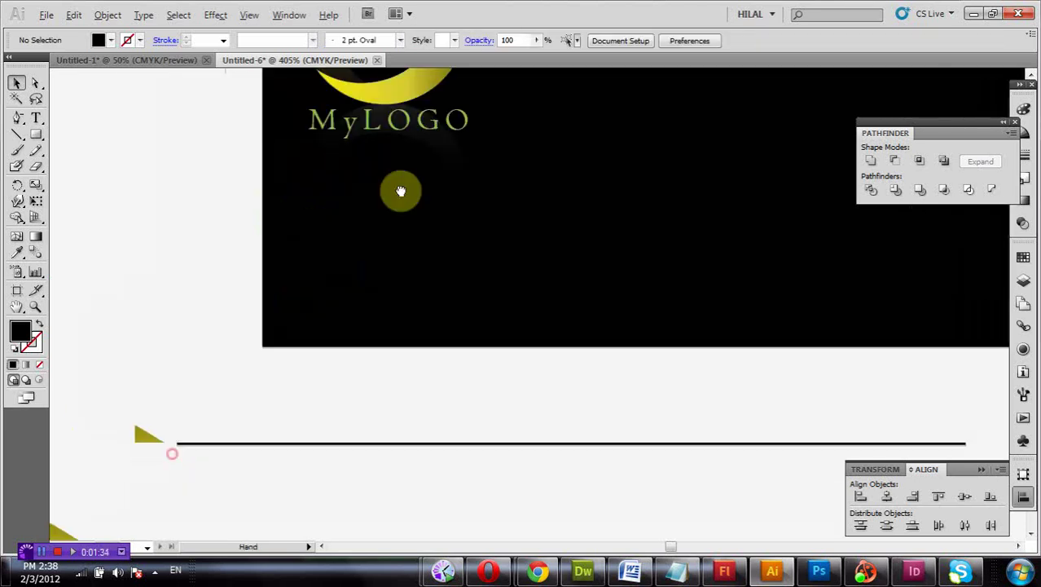
pyautogui.click(334, 388)
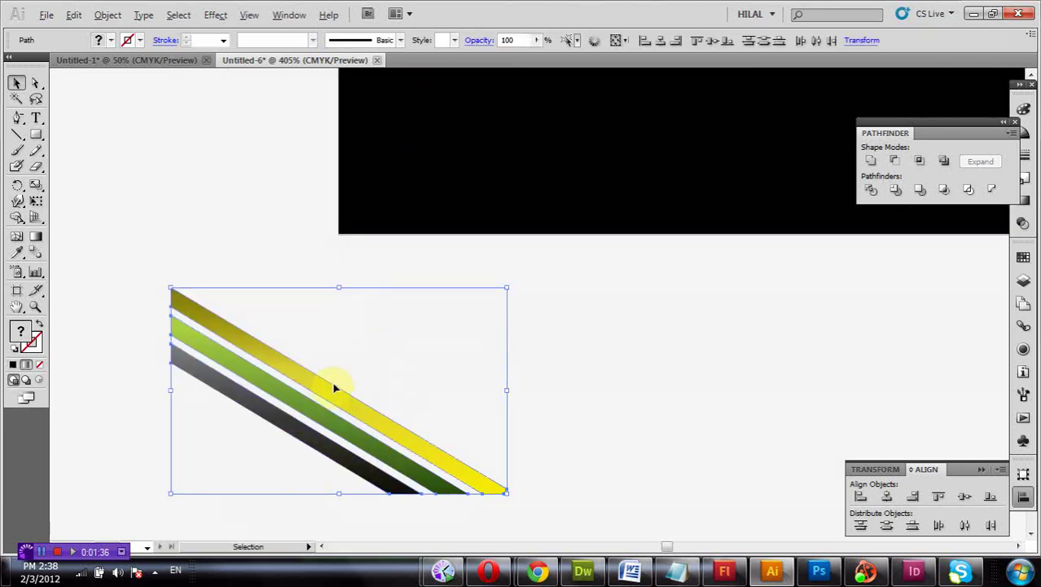
pyautogui.moveTo(326, 371); pyautogui.dragTo(512, 209)
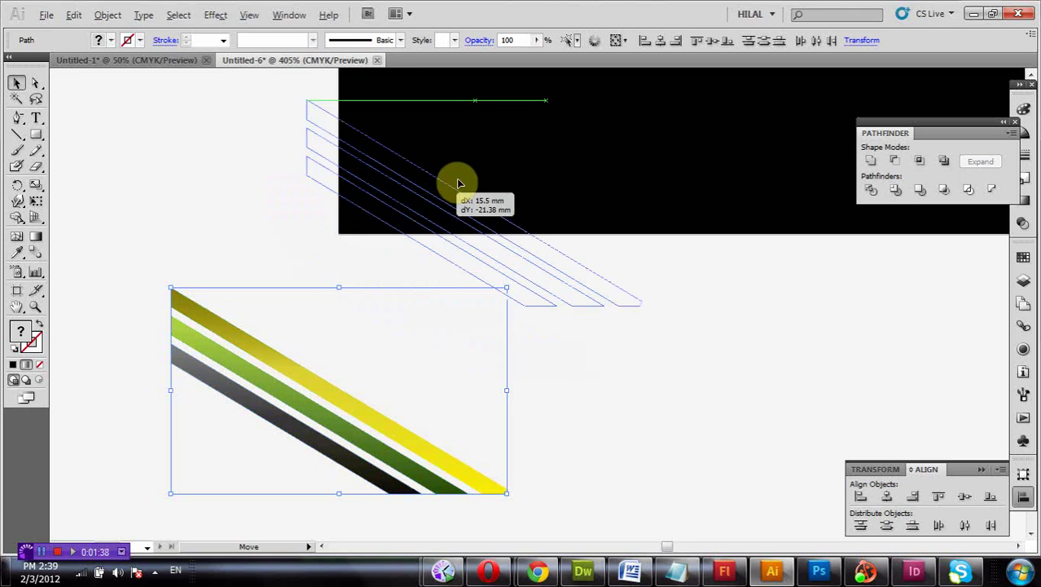
pyautogui.scroll(2, 405, 355)
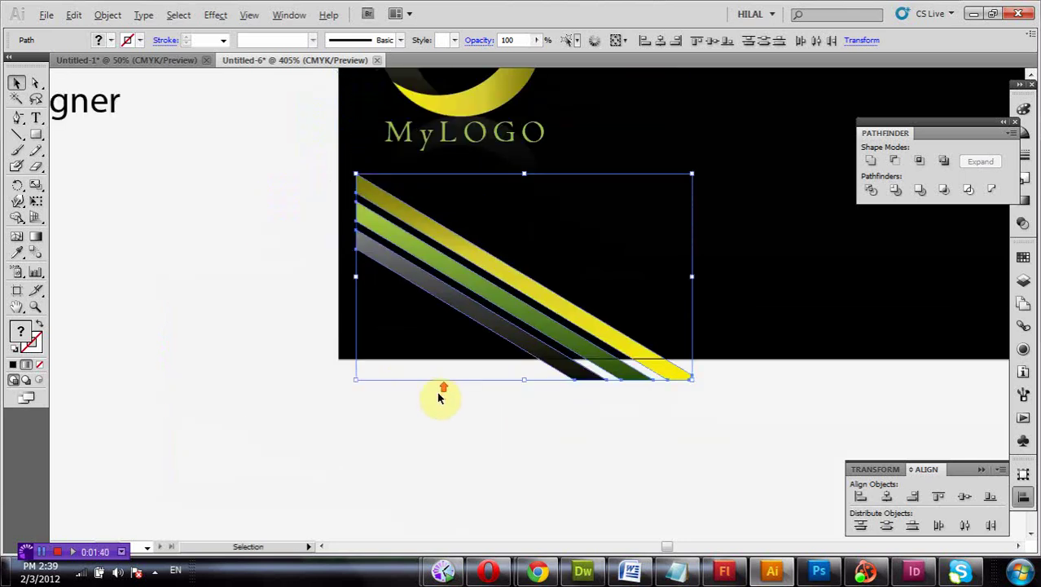
pyautogui.scroll(2, 440, 391)
# - Shift the stripes to the left edge, stretch them to the bottom, and nudge them right
pyautogui.moveTo(510, 310); pyautogui.dragTo(501, 281)
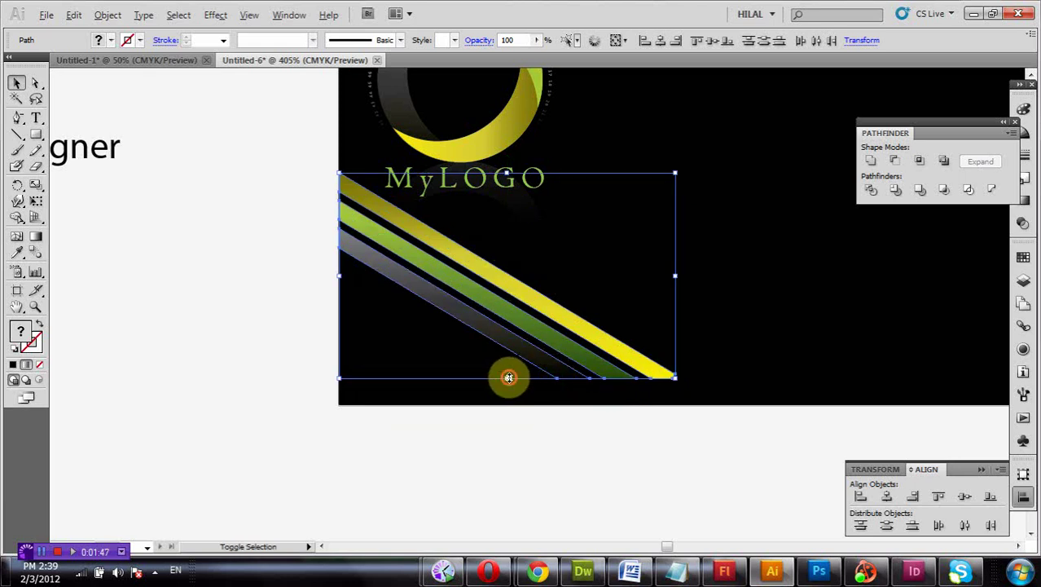
pyautogui.moveTo(508, 377); pyautogui.dragTo(529, 402)
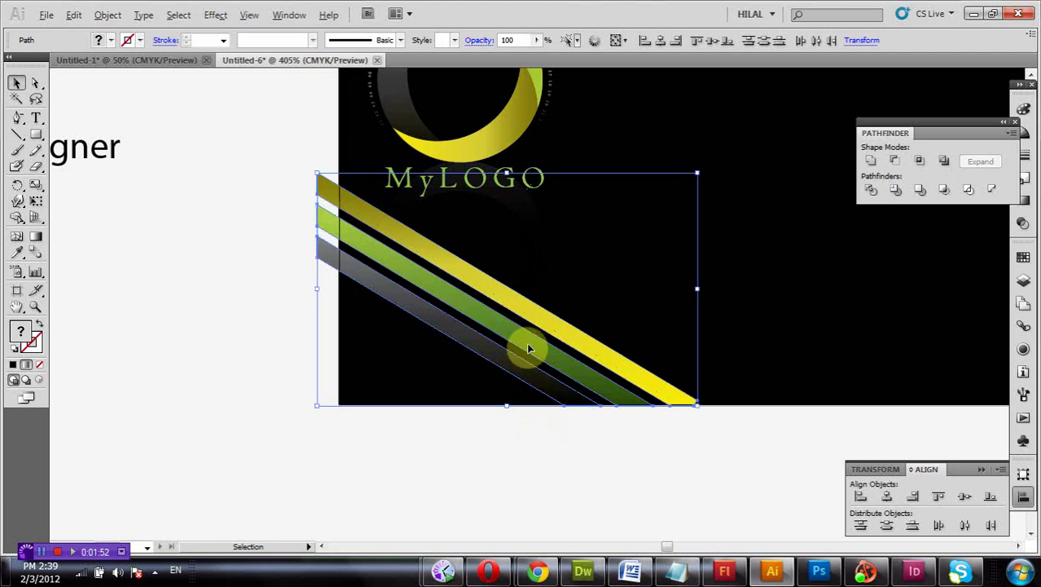
pyautogui.press('Right')
pyautogui.press('Right')
pyautogui.press('Right')
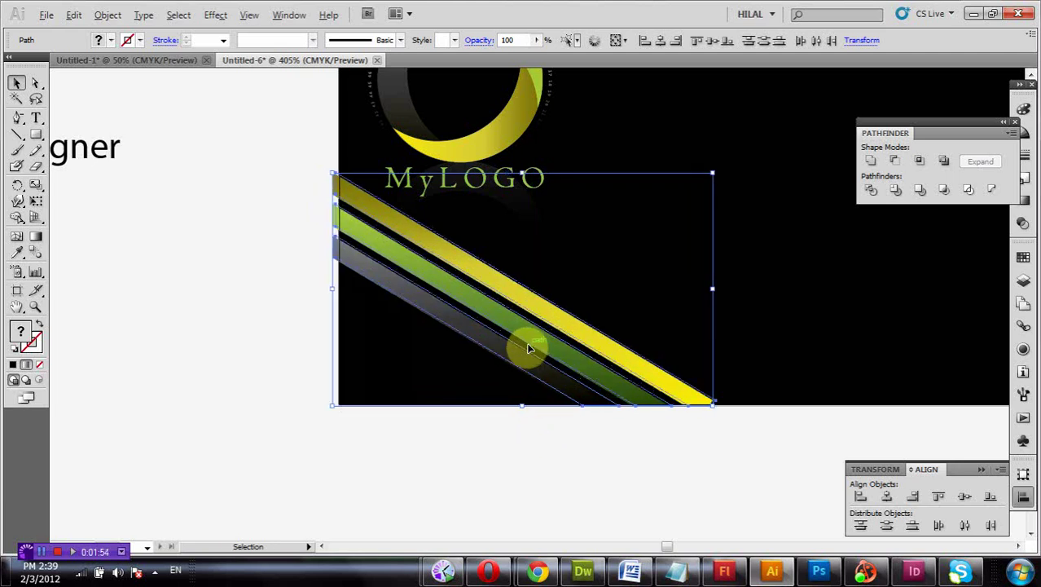
pyautogui.press('Right')
pyautogui.press('Right')
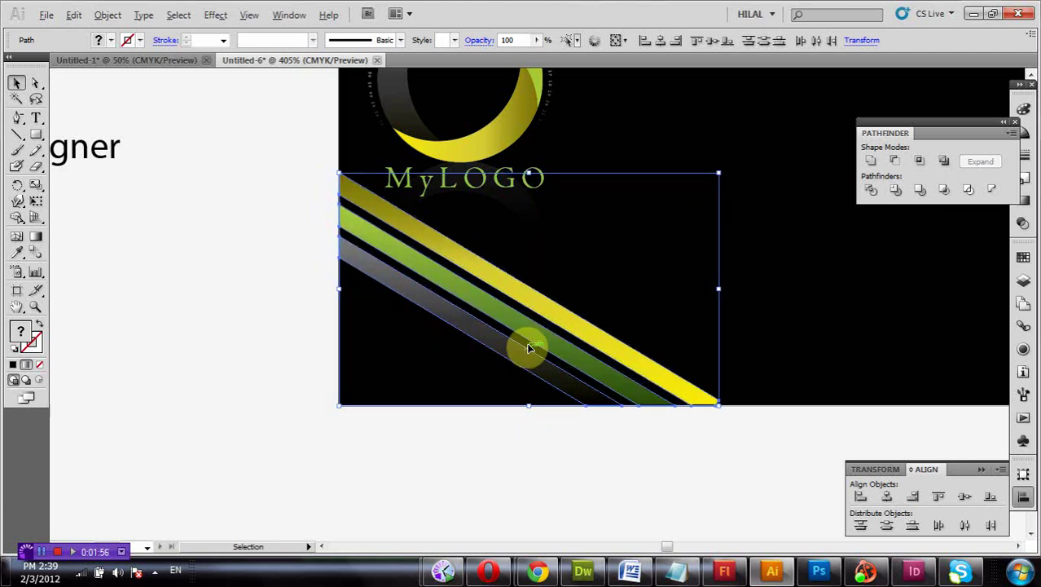
pyautogui.click(614, 491)
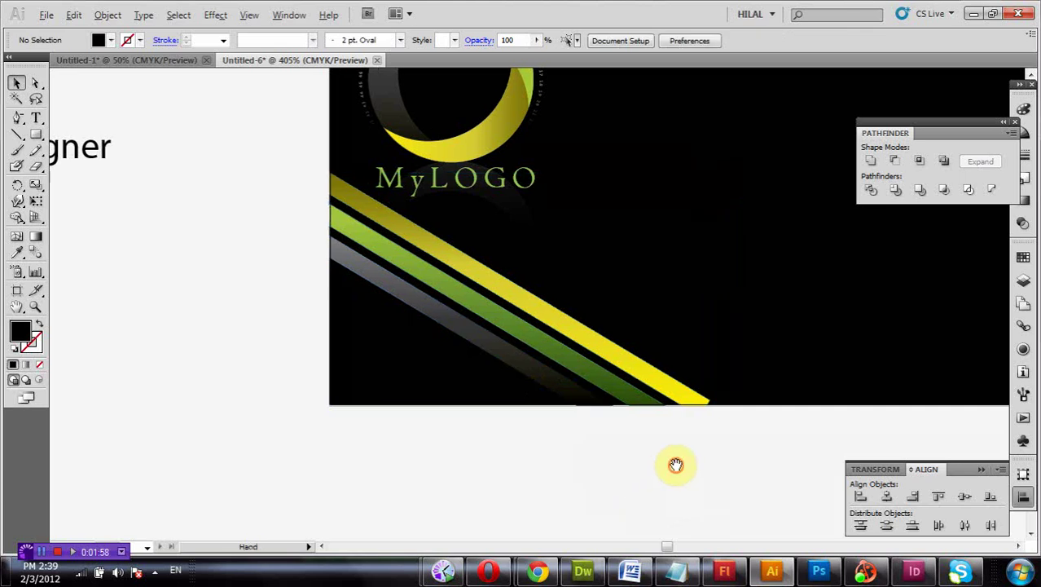
pyautogui.moveTo(674, 463); pyautogui.dragTo(481, 516)
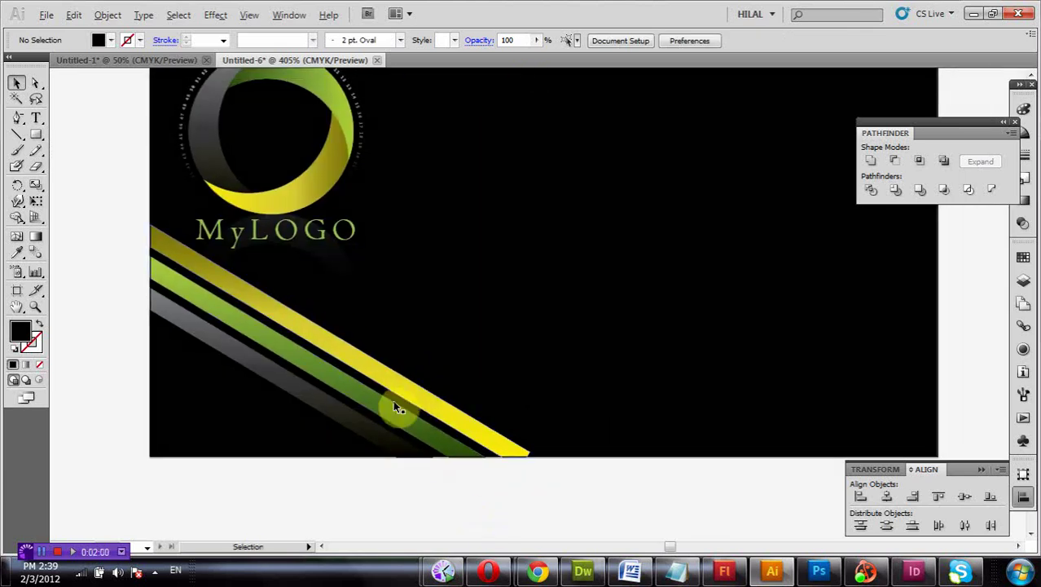
# - Zoom in and drag the yellow stripe's corner anchor onto the card's bottom edge
pyautogui.click(35, 310)
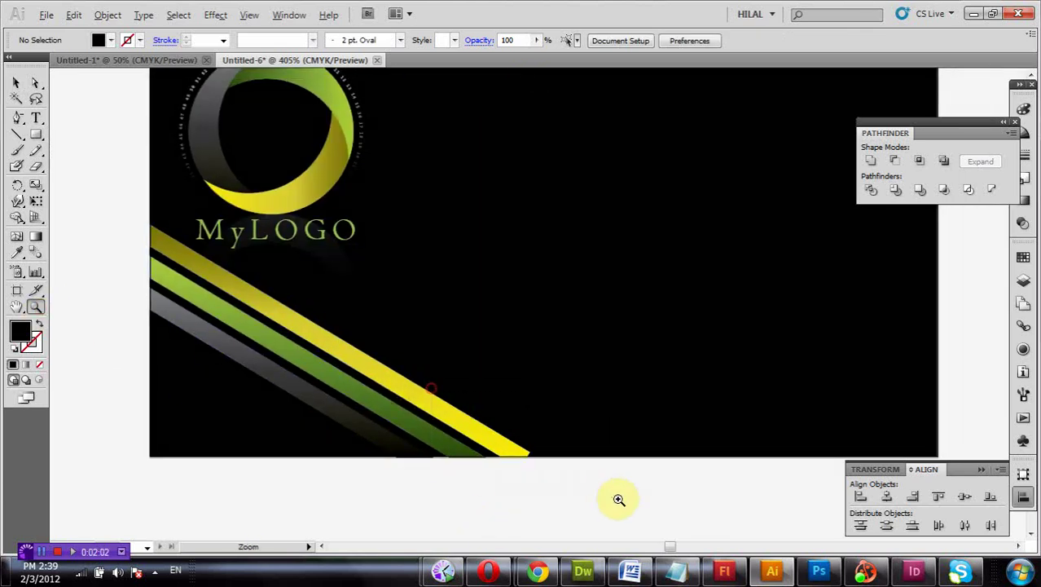
pyautogui.moveTo(620, 496); pyautogui.dragTo(405, 373)
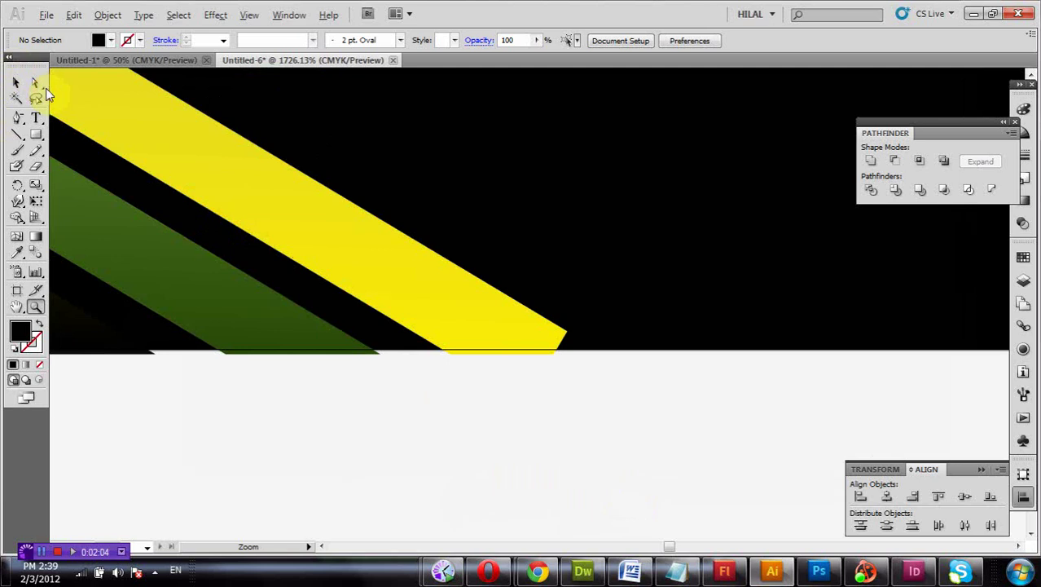
pyautogui.click(568, 334)
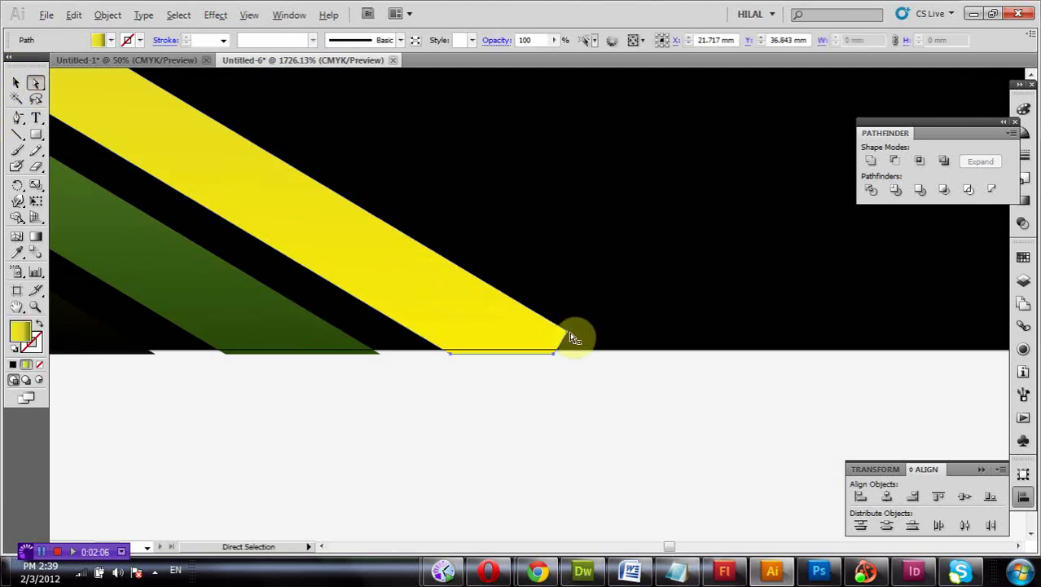
pyautogui.click(569, 336)
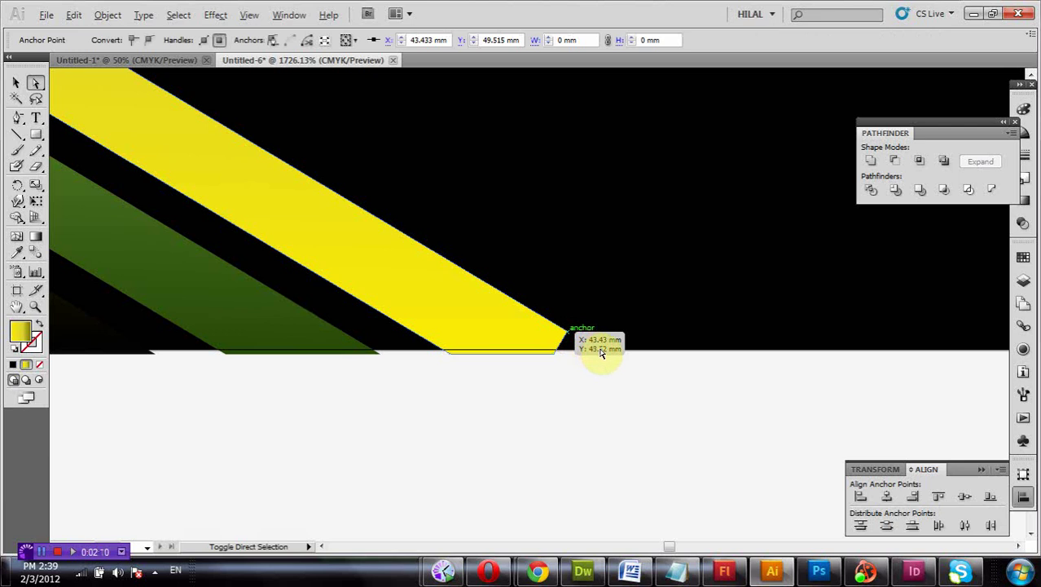
pyautogui.click(582, 399)
pyautogui.click(560, 338)
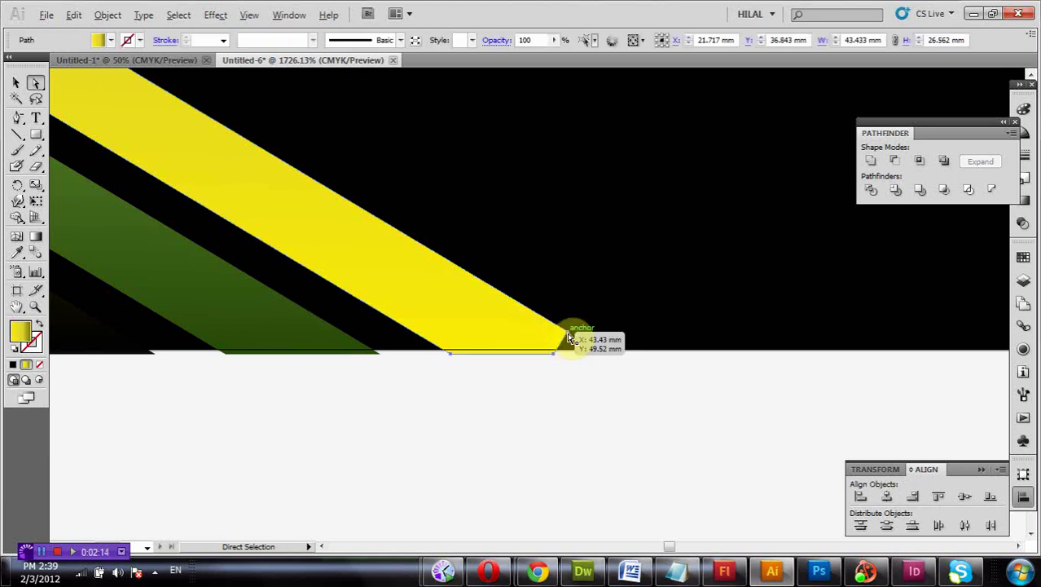
pyautogui.moveTo(569, 336)
pyautogui.mouseDown()
pyautogui.moveTo(615, 348)
pyautogui.moveTo(600, 351)
pyautogui.moveTo(607, 361)
pyautogui.moveTo(605, 353)
pyautogui.mouseUp()
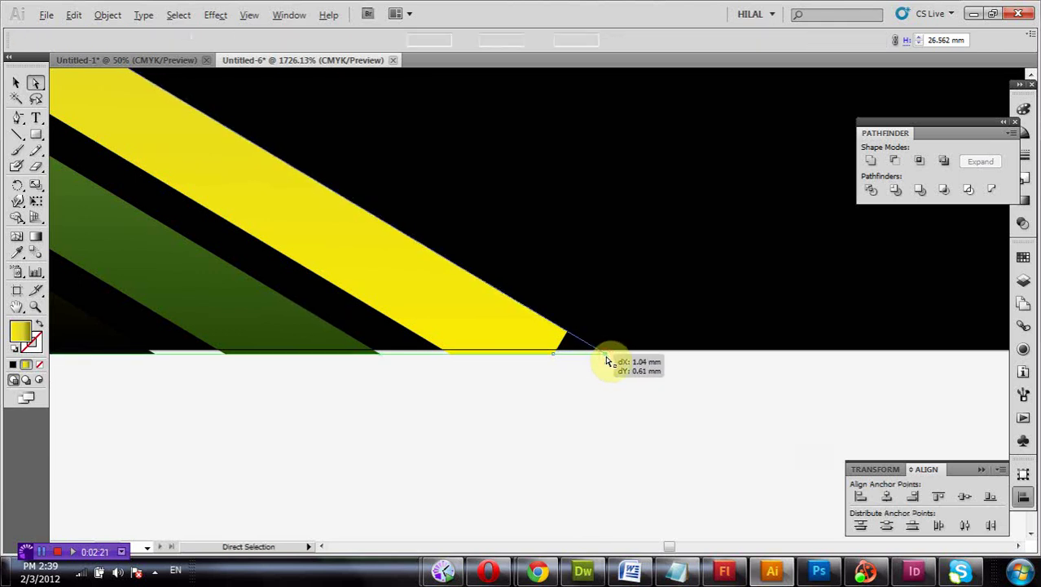
pyautogui.doubleClick(24, 304)
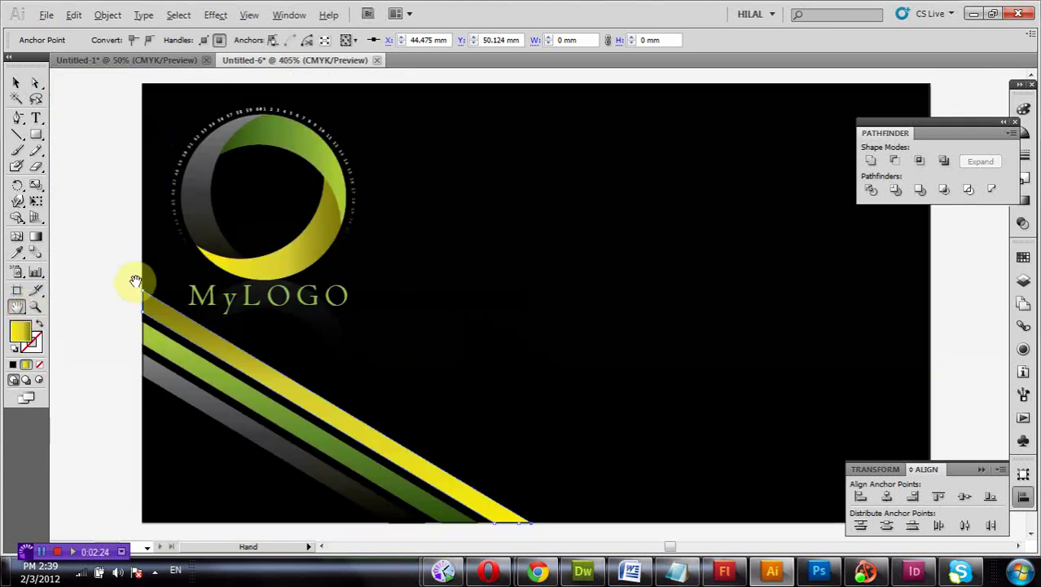
# - Select only the three stripe paths on the card
pyautogui.click(17, 83)
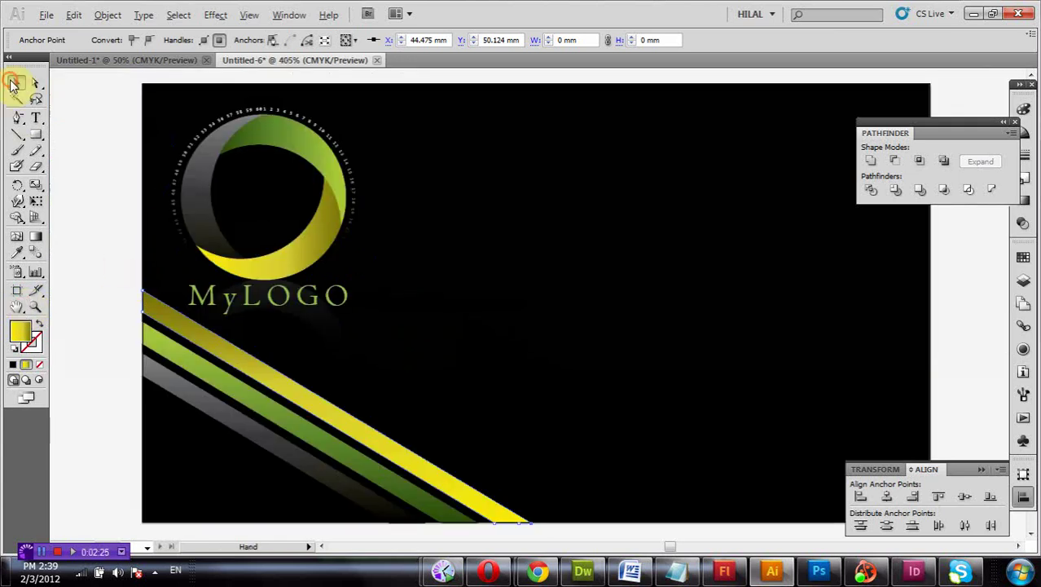
pyautogui.click(78, 170)
pyautogui.moveTo(95, 307); pyautogui.dragTo(82, 291)
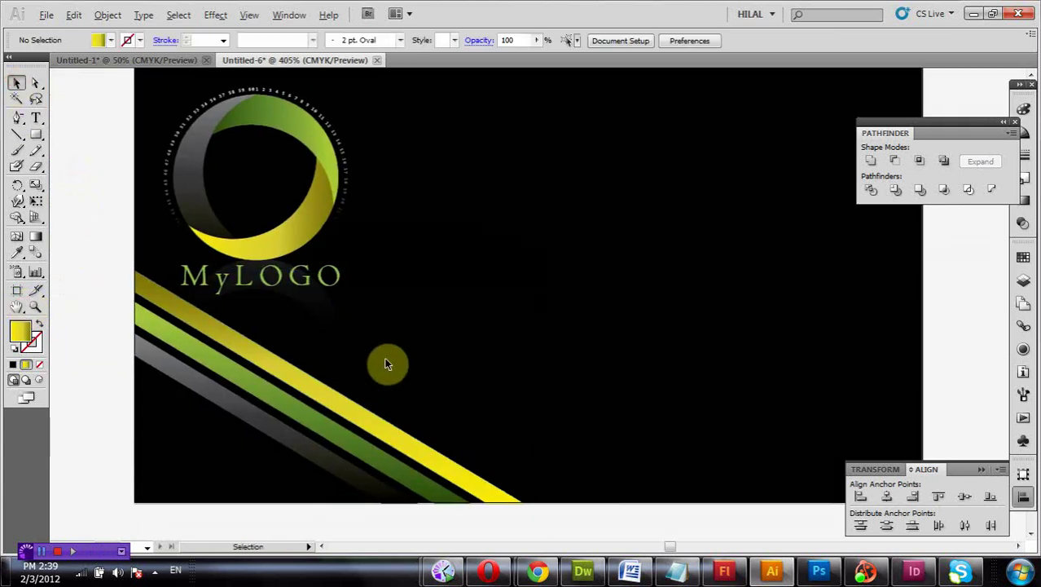
pyautogui.moveTo(286, 434); pyautogui.dragTo(242, 449)
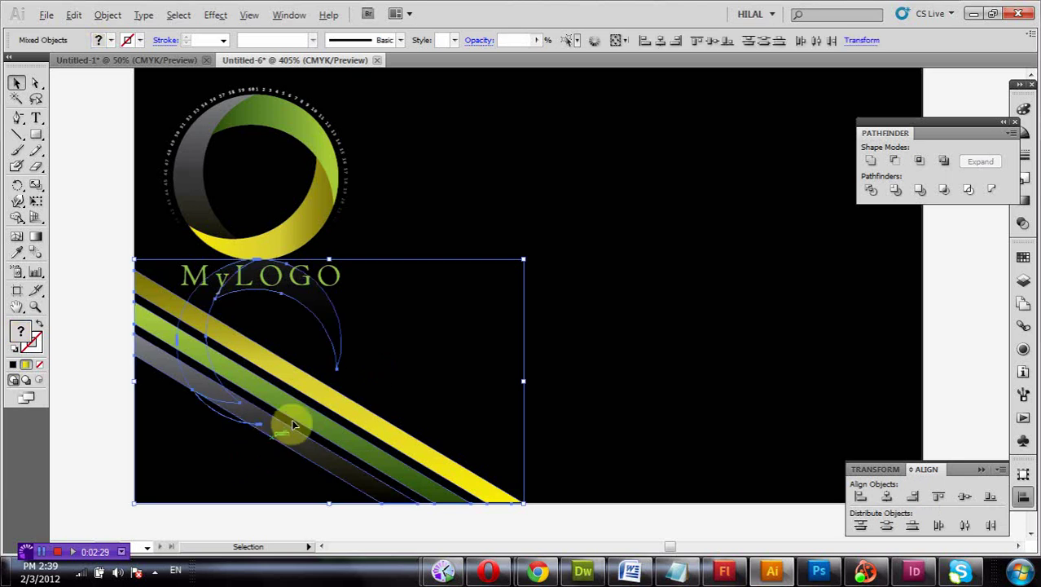
pyautogui.click(563, 269)
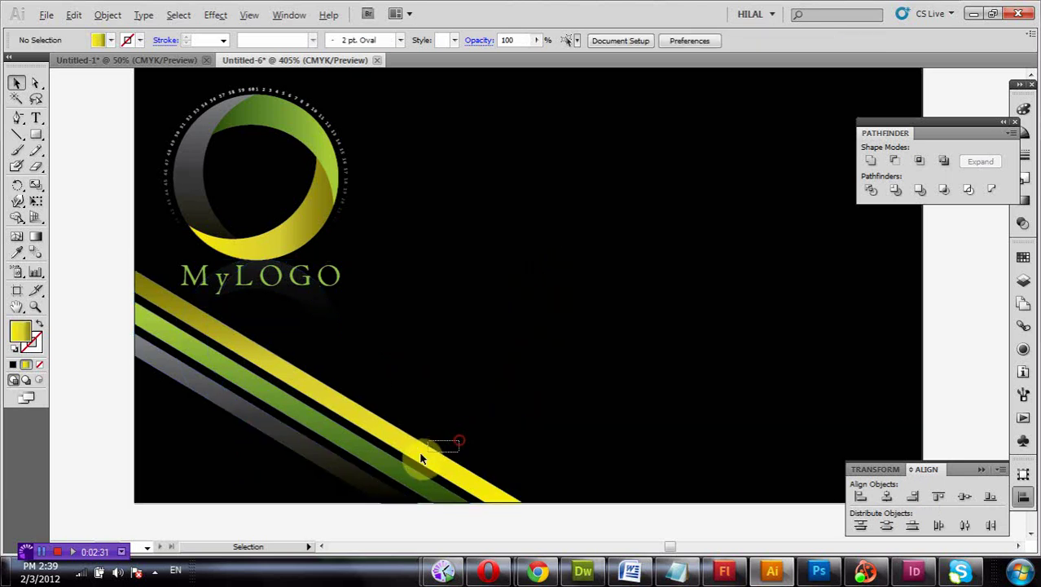
pyautogui.moveTo(286, 480); pyautogui.dragTo(288, 481)
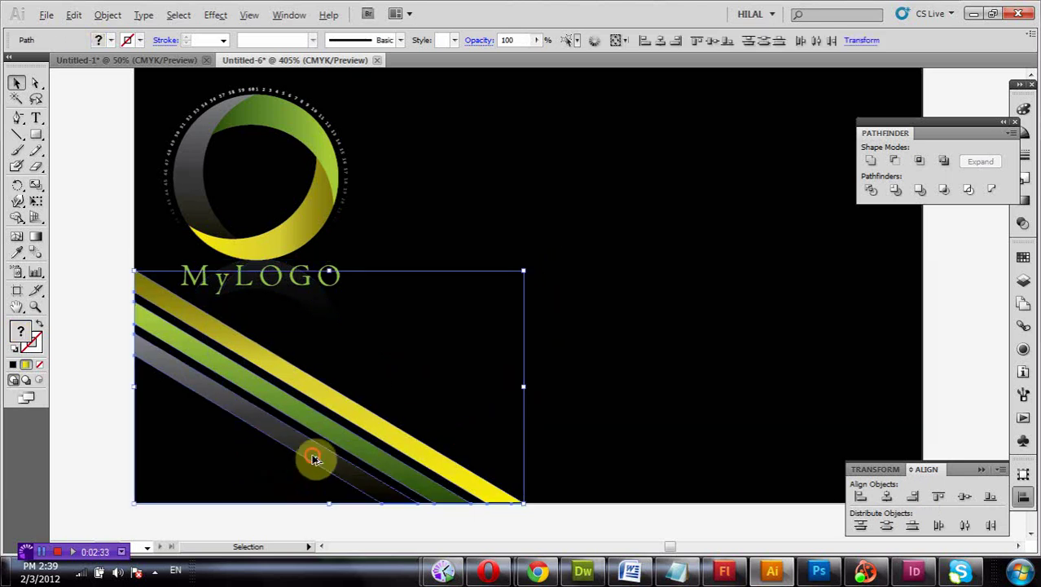
# - Duplicate the stripes, rotate the copy nearly upright, and move it down to meet the originals
pyautogui.hotkey('ctrl', 'c')
pyautogui.moveTo(450, 410); pyautogui.dragTo(825, 279)
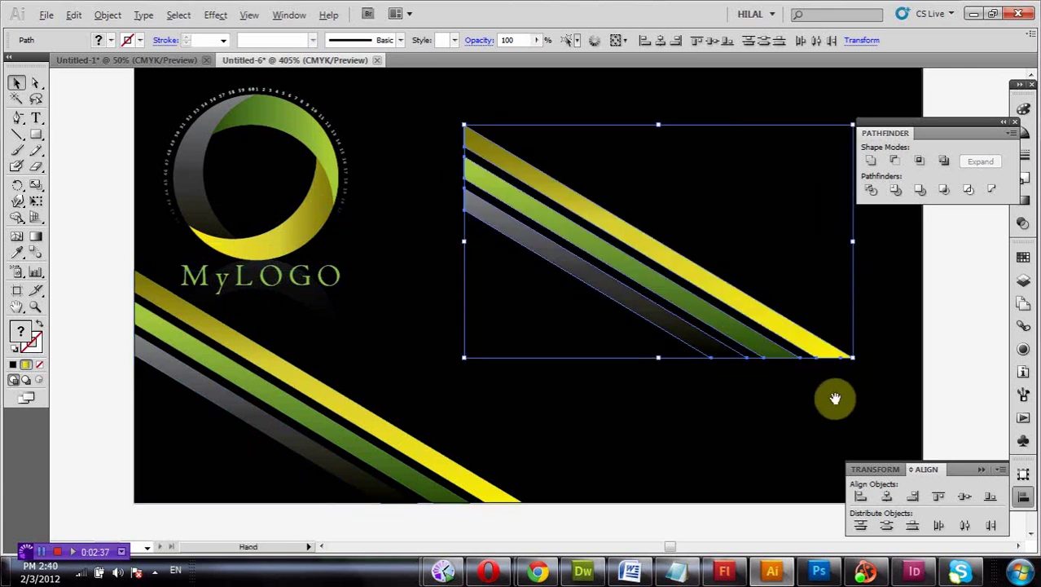
pyautogui.moveTo(831, 400); pyautogui.dragTo(690, 440)
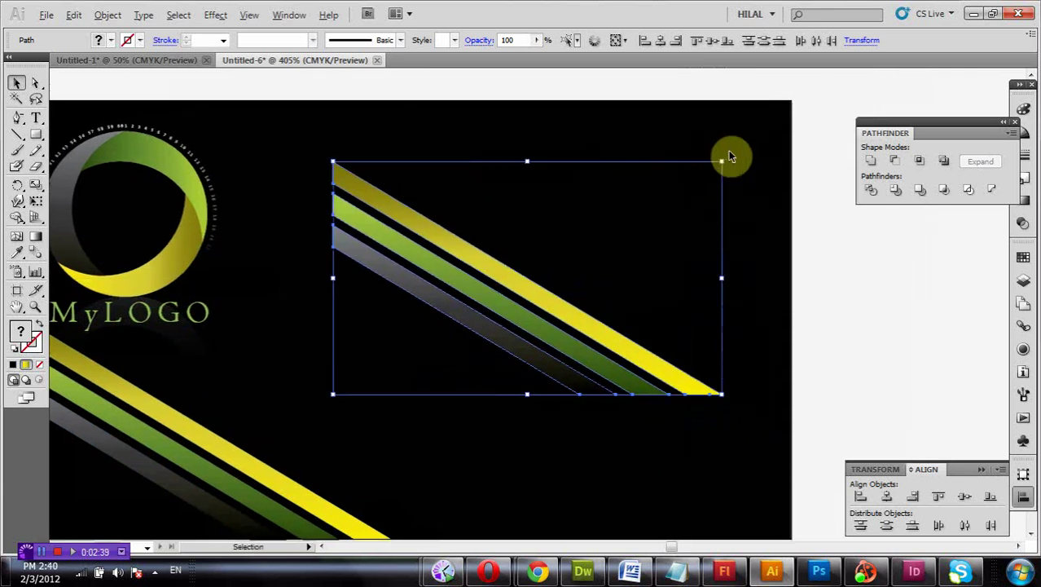
pyautogui.moveTo(722, 155)
pyautogui.mouseDown()
pyautogui.moveTo(360, 396)
pyautogui.moveTo(418, 418)
pyautogui.moveTo(578, 414)
pyautogui.moveTo(600, 389)
pyautogui.moveTo(598, 399)
pyautogui.mouseUp()
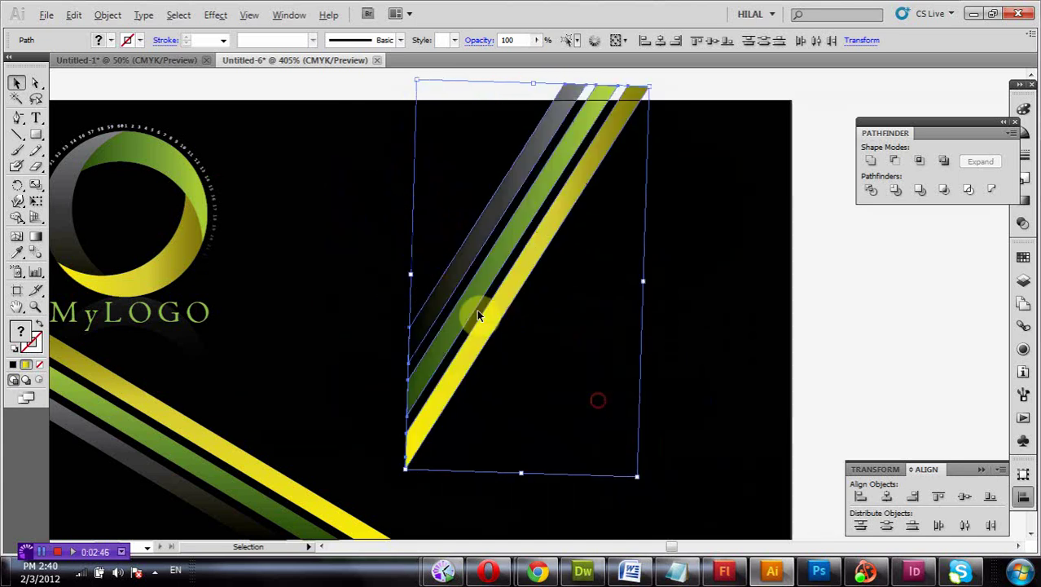
pyautogui.moveTo(461, 289)
pyautogui.mouseDown()
pyautogui.moveTo(442, 309)
pyautogui.moveTo(425, 380)
pyautogui.moveTo(434, 401)
pyautogui.mouseUp()
pyautogui.scroll(-3, 434, 399)
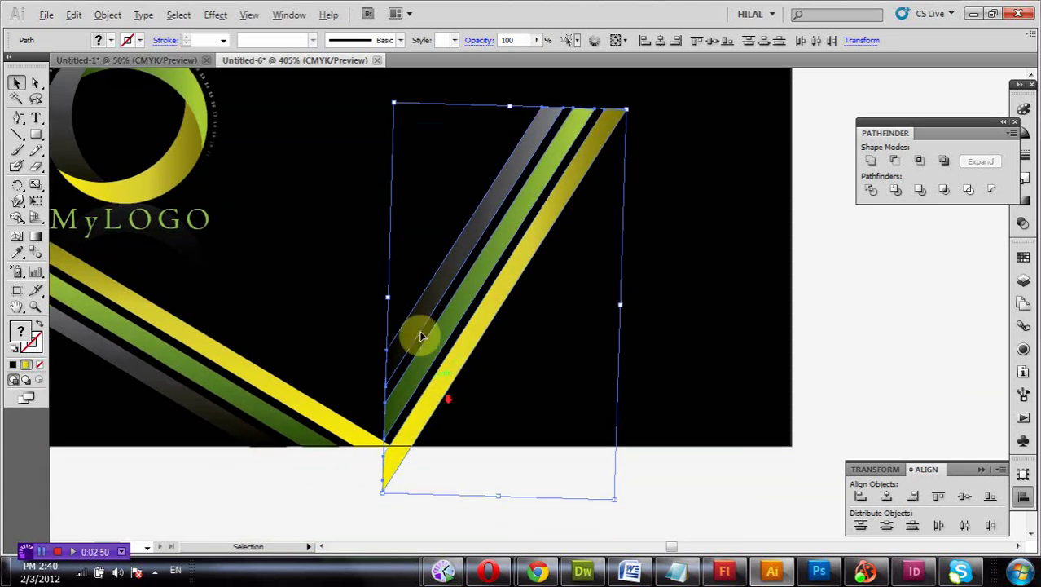
pyautogui.moveTo(421, 344)
pyautogui.mouseDown()
pyautogui.moveTo(418, 391)
pyautogui.moveTo(381, 320)
pyautogui.moveTo(403, 303)
pyautogui.mouseUp()
# - Reflect the copied stripes vertically and rotate them to rise toward the card's right
pyautogui.rightClick(404, 304)
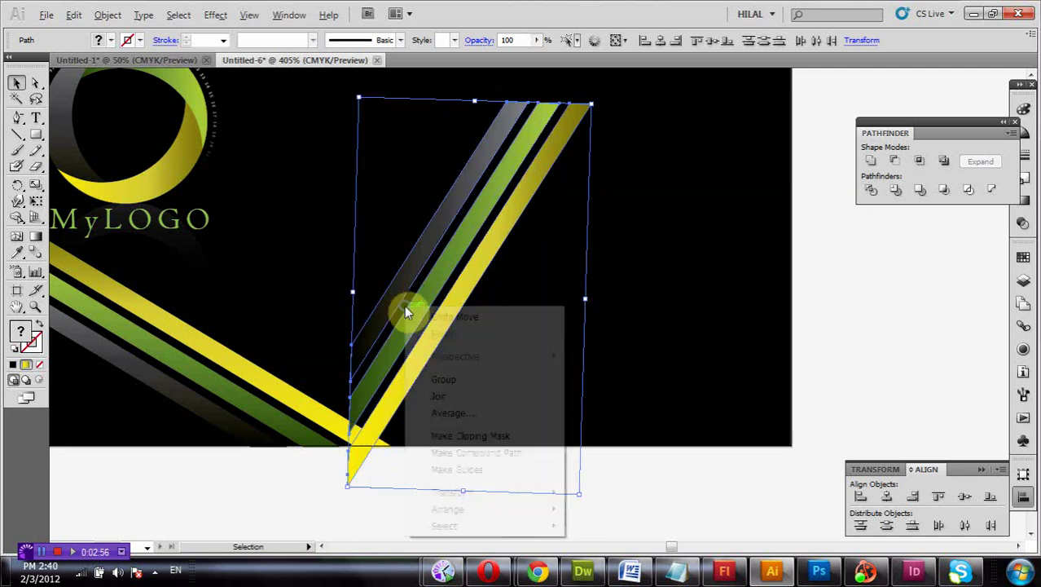
pyautogui.click(479, 493)
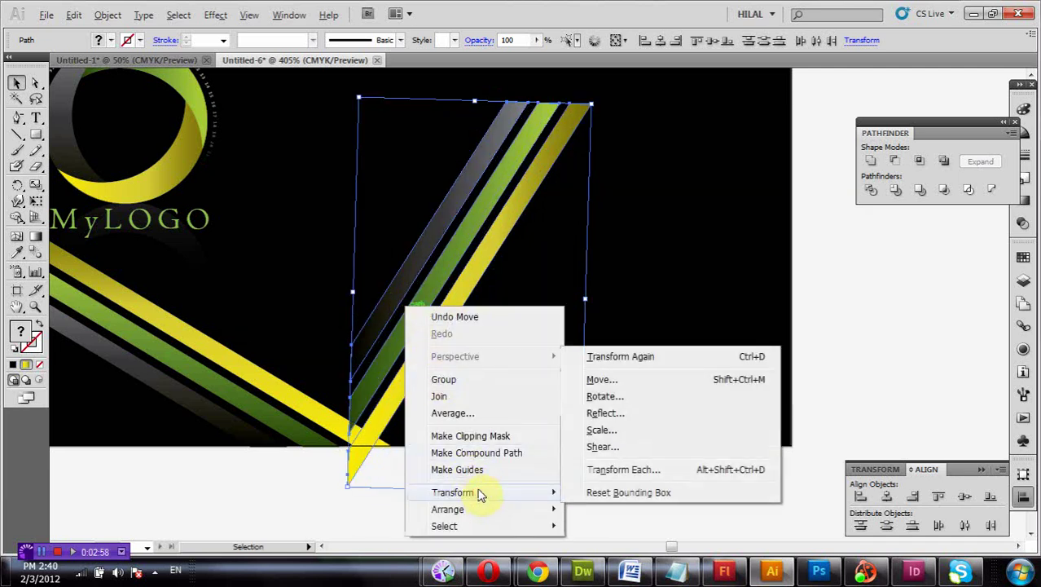
pyautogui.click(612, 412)
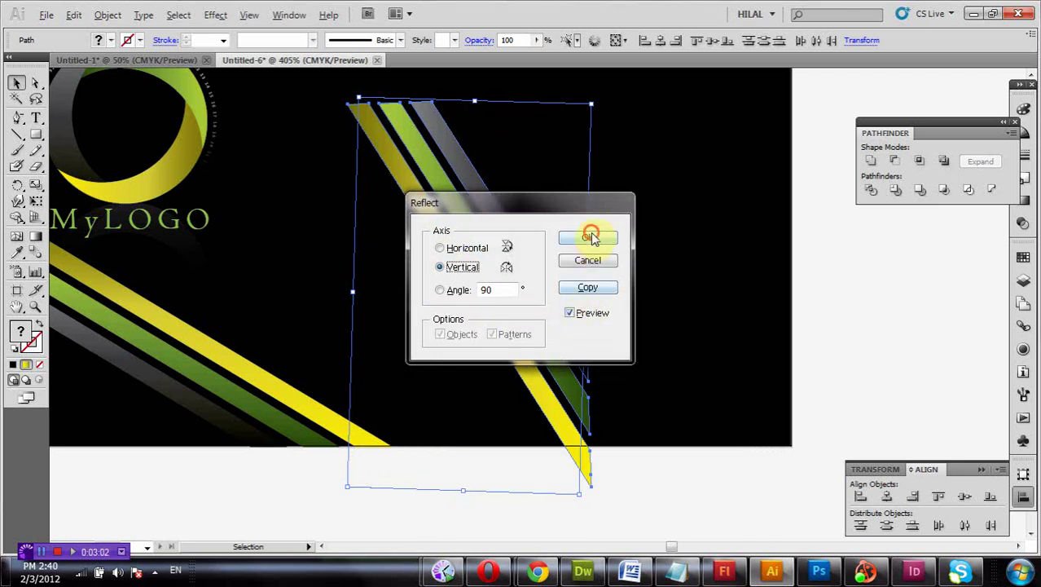
pyautogui.click(590, 236)
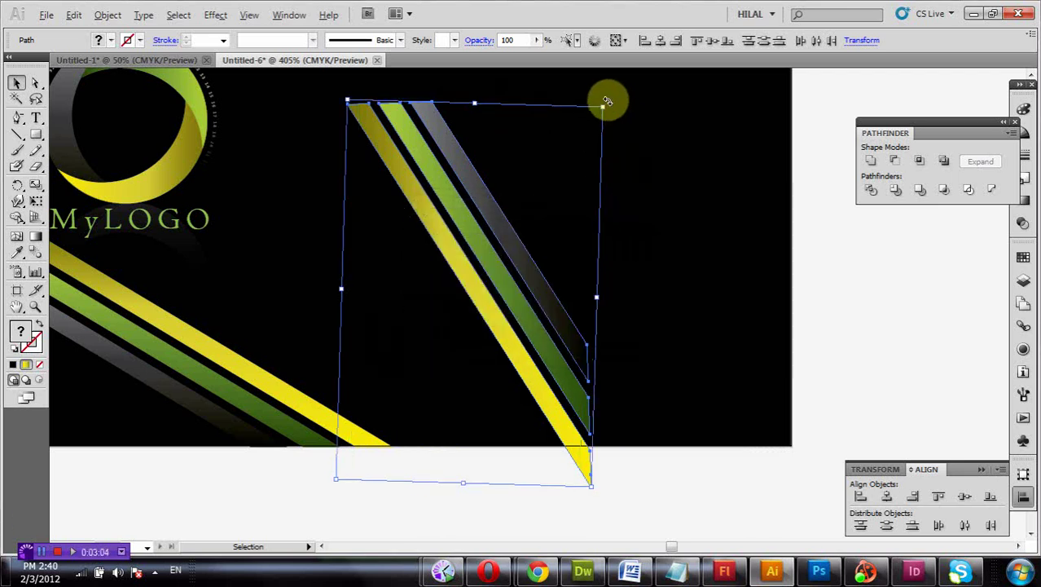
pyautogui.moveTo(613, 98)
pyautogui.mouseDown()
pyautogui.moveTo(707, 397)
pyautogui.moveTo(648, 426)
pyautogui.moveTo(635, 445)
pyautogui.moveTo(620, 439)
pyautogui.mouseUp()
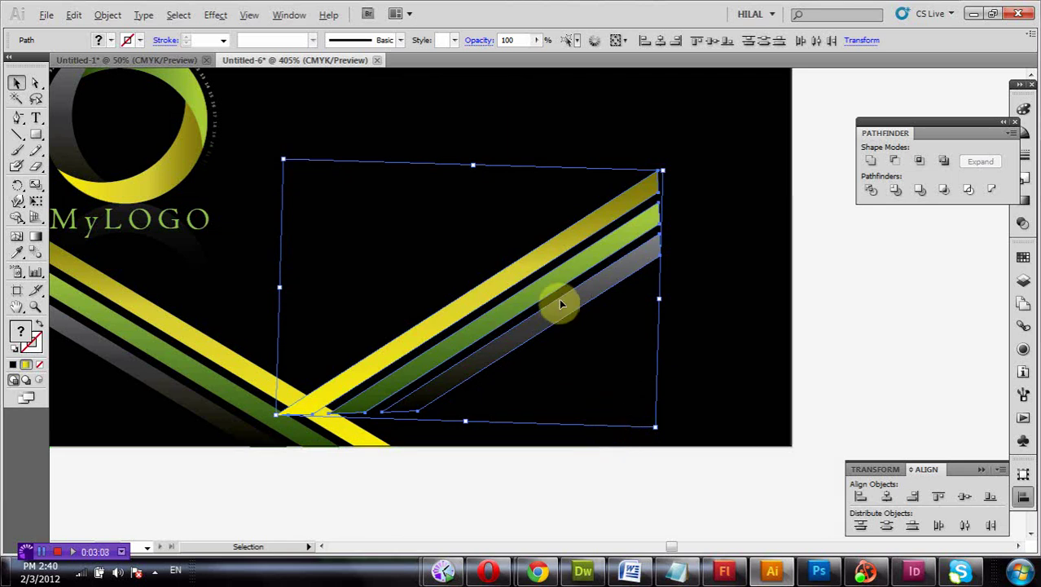
# - Rotate the rising stripe copy steeper and nudge it slightly left and down
pyautogui.moveTo(668, 165); pyautogui.dragTo(568, 115)
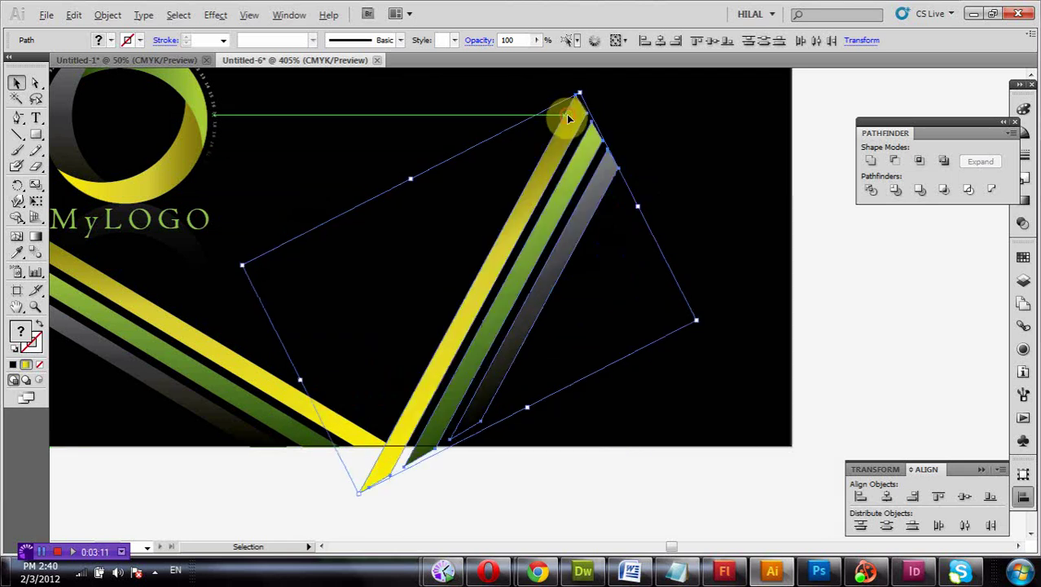
pyautogui.moveTo(489, 374); pyautogui.dragTo(478, 382)
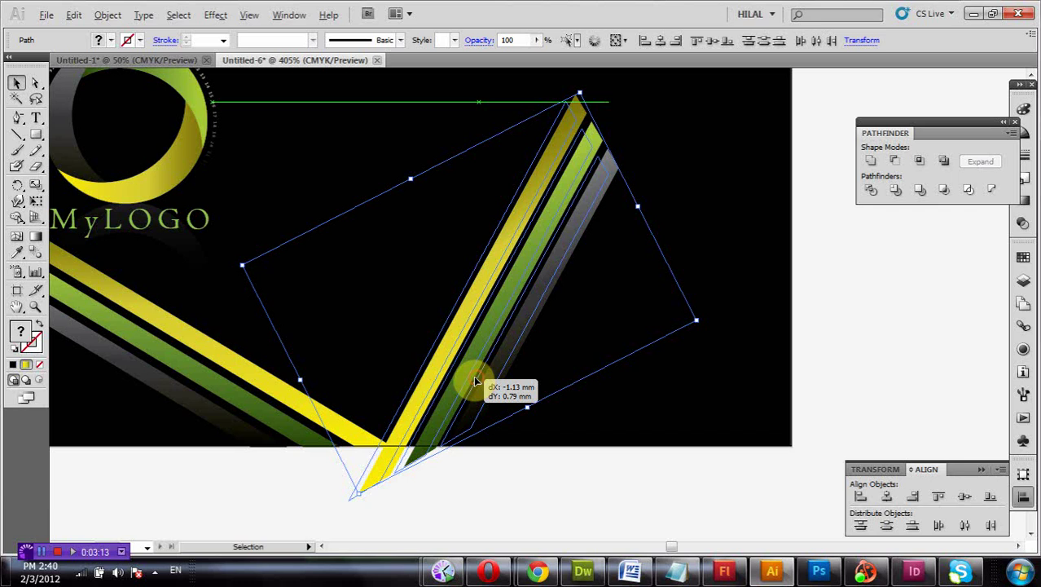
pyautogui.scroll(2, 513, 376)
pyautogui.scroll(1, 538, 326)
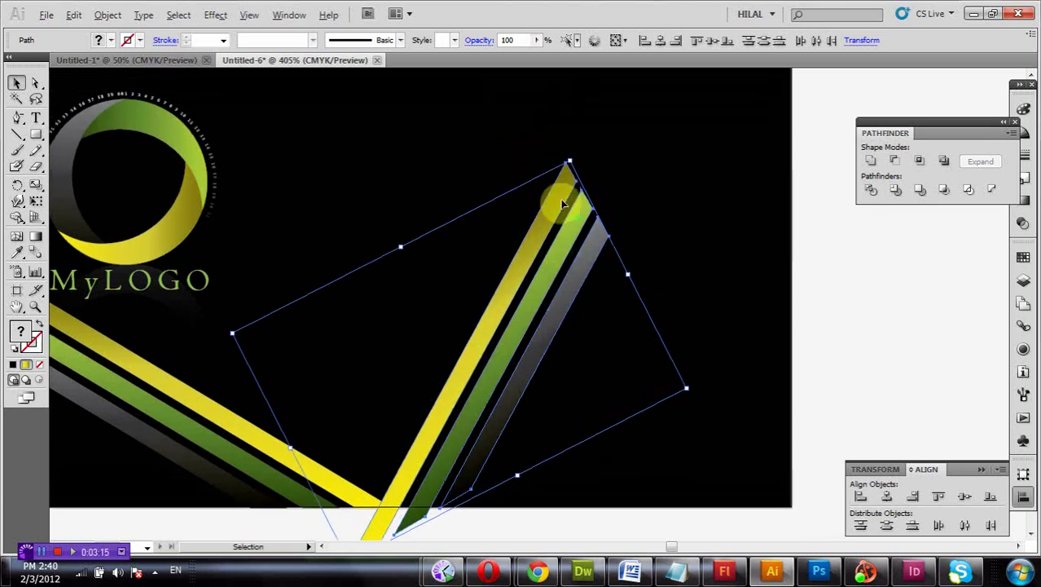
pyautogui.scroll(1, 562, 204)
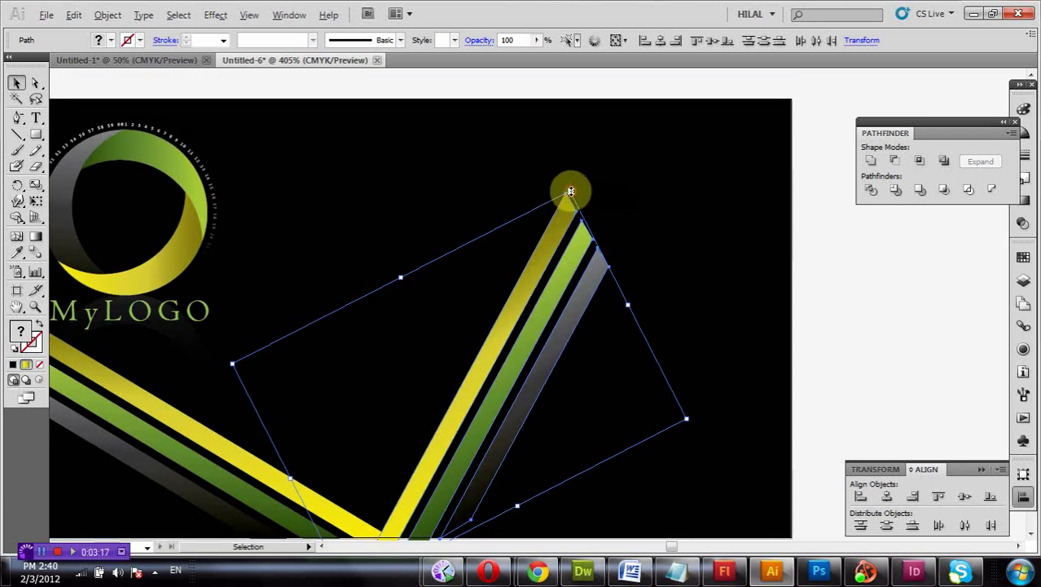
# - Try enlarging the rising stripes, undo it, and reselect the set
pyautogui.moveTo(570, 191); pyautogui.dragTo(609, 116)
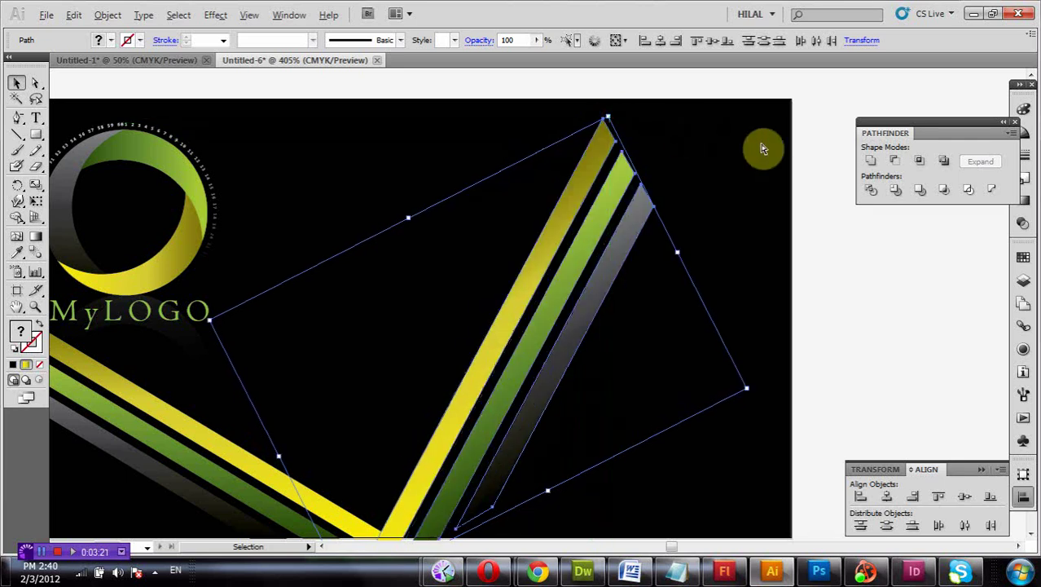
pyautogui.hotkey('ctrl', 'z')
pyautogui.click(799, 168)
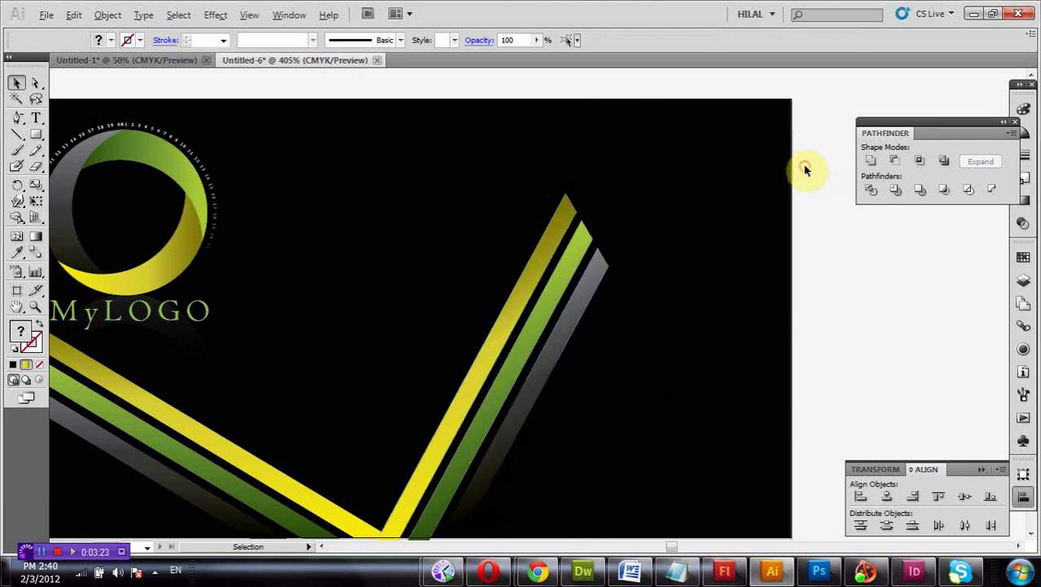
pyautogui.click(563, 217)
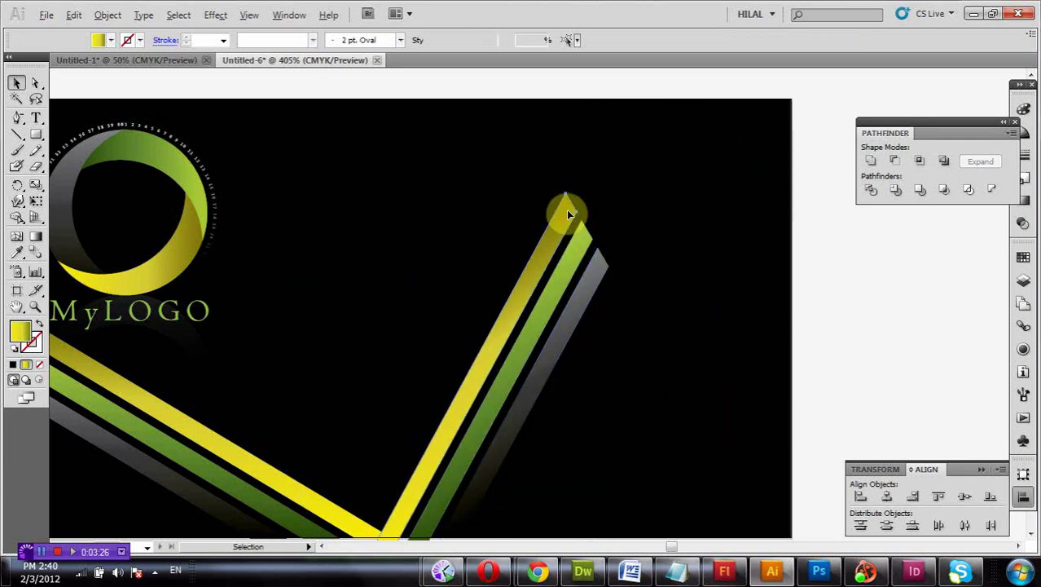
pyautogui.click(588, 172)
pyautogui.click(35, 82)
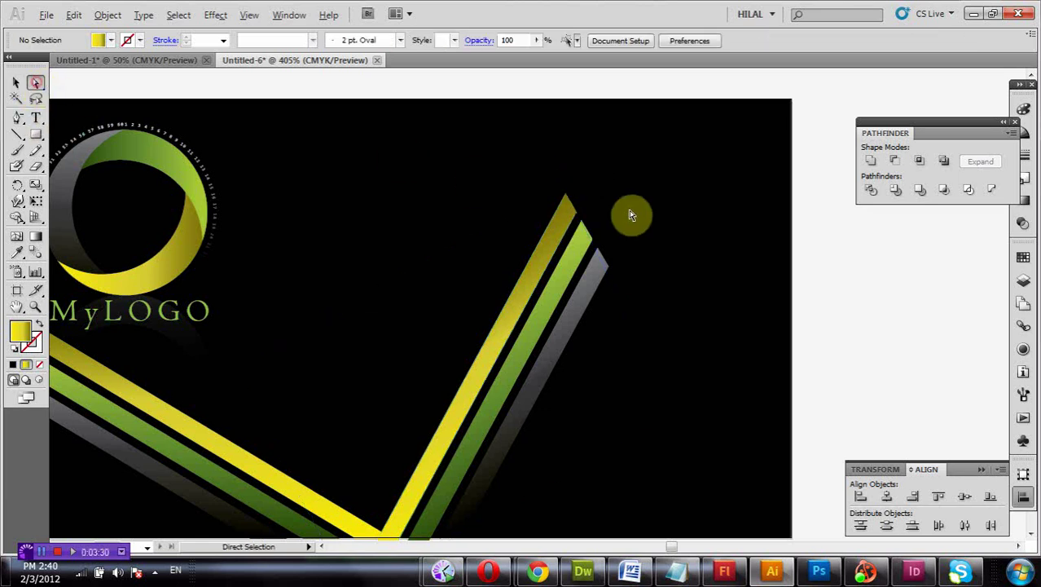
# - Drag the yellow stripe's top anchor to flatten its pointed tip, then select the grey stripe's points
pyautogui.click(568, 213)
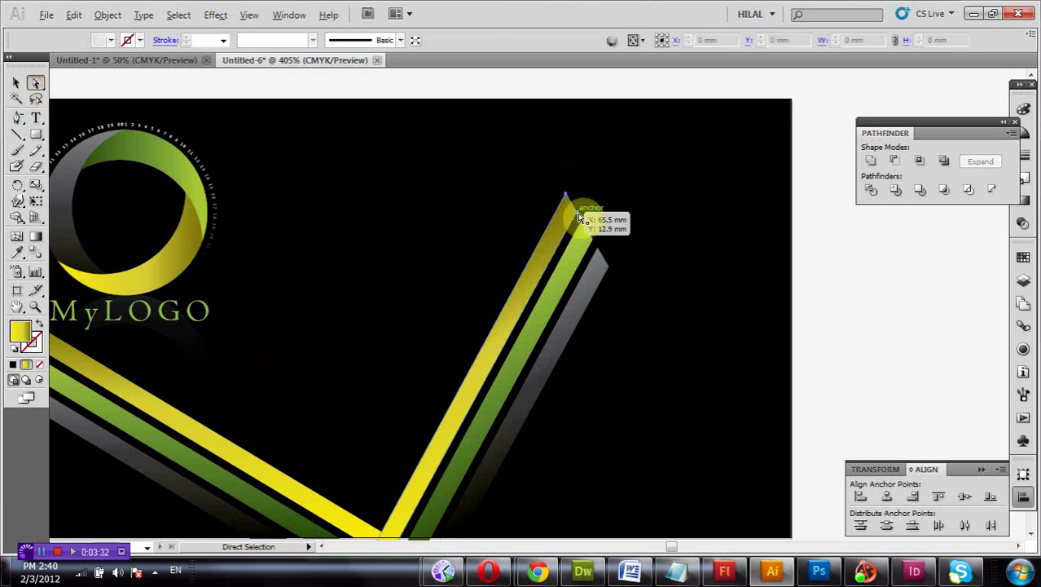
pyautogui.moveTo(580, 218); pyautogui.dragTo(587, 198)
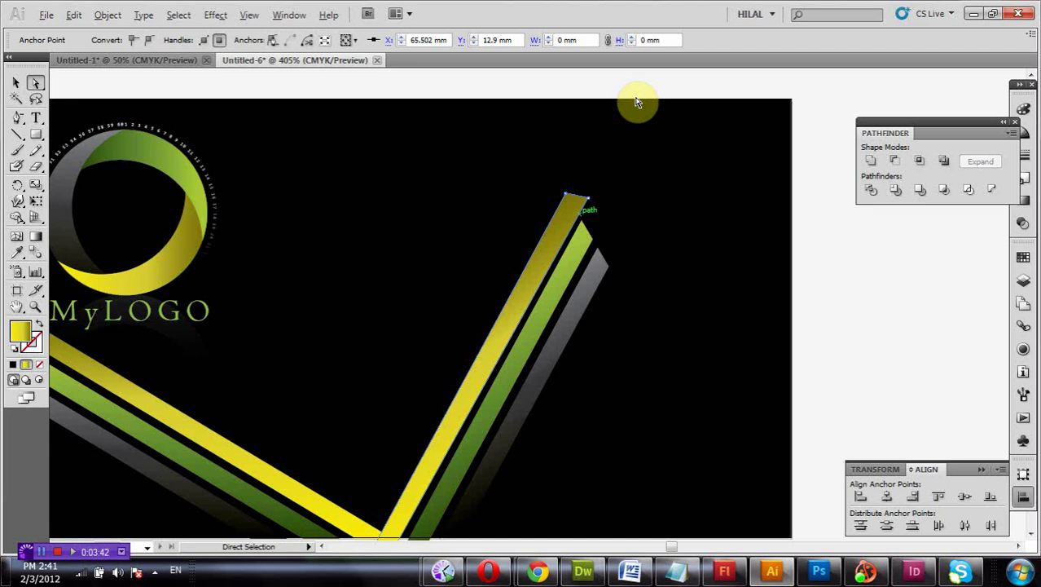
pyautogui.moveTo(647, 78); pyautogui.dragTo(629, 162)
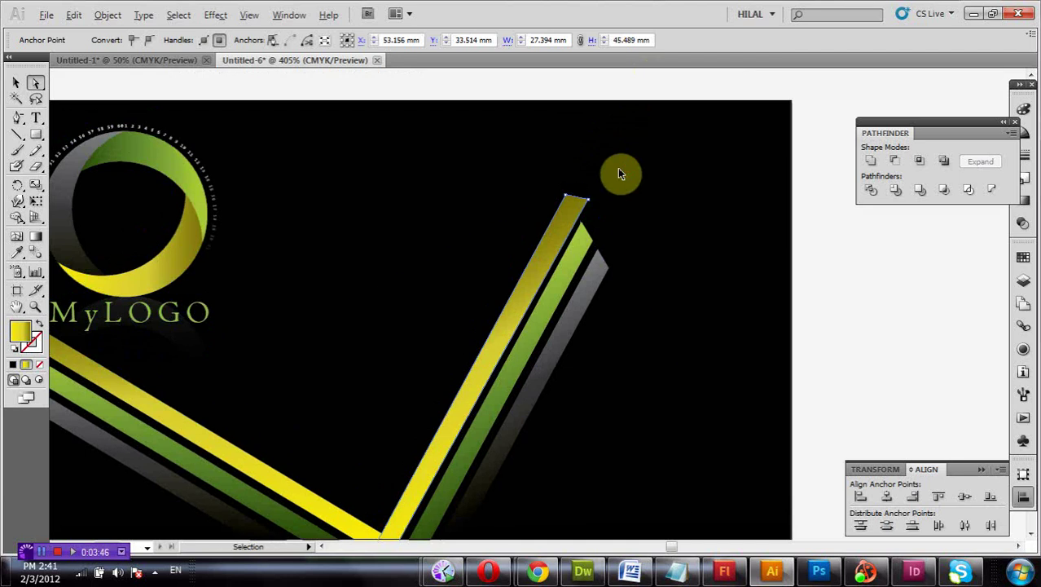
pyautogui.hotkey('ctrl', 'z')
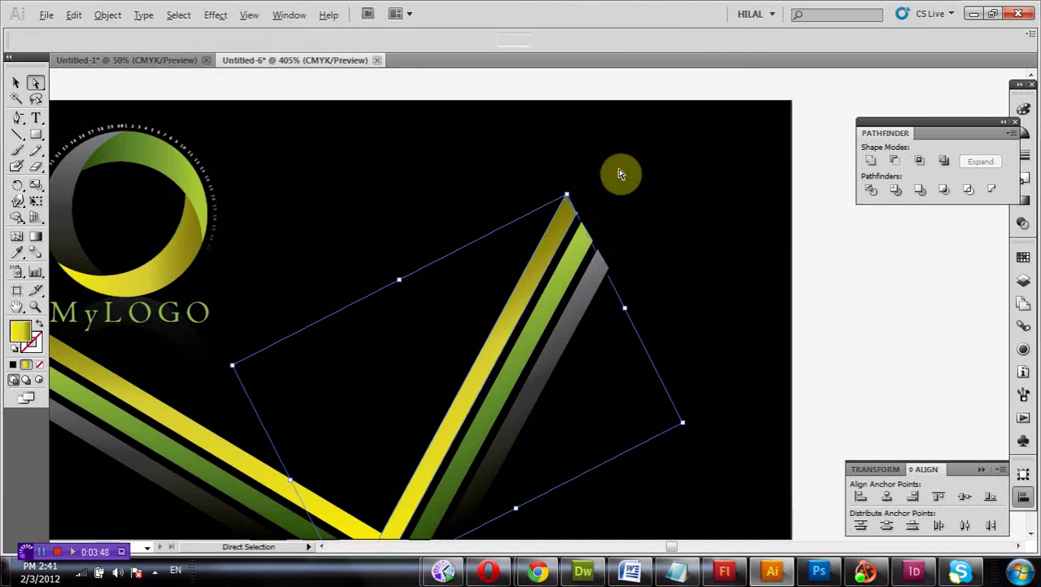
pyautogui.click(619, 171)
pyautogui.moveTo(472, 175); pyautogui.dragTo(611, 334)
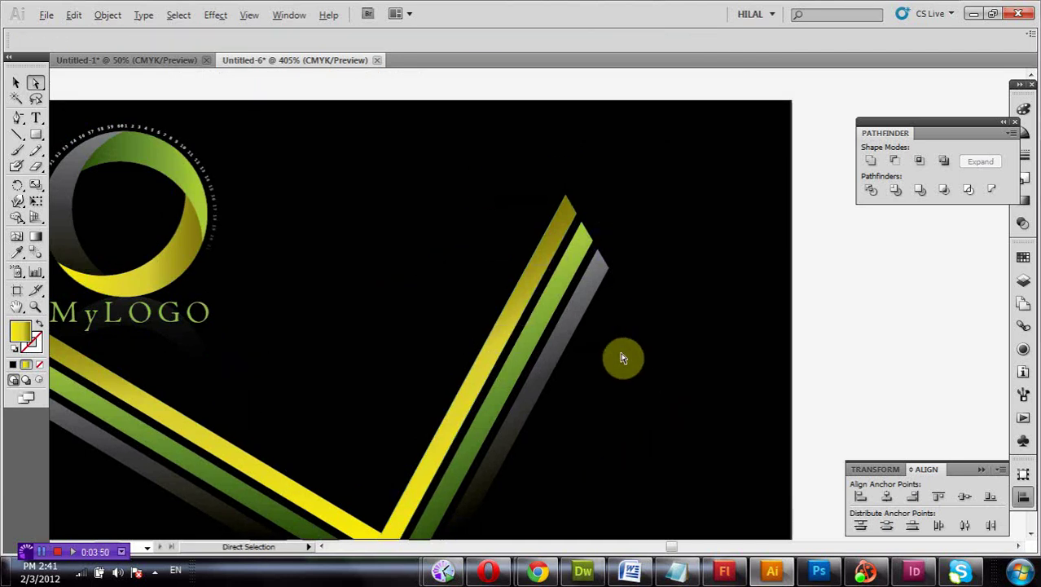
# - Resize the rising stripe trio with Free Transform, enlarging it and then shrinking it slightly
pyautogui.click(36, 201)
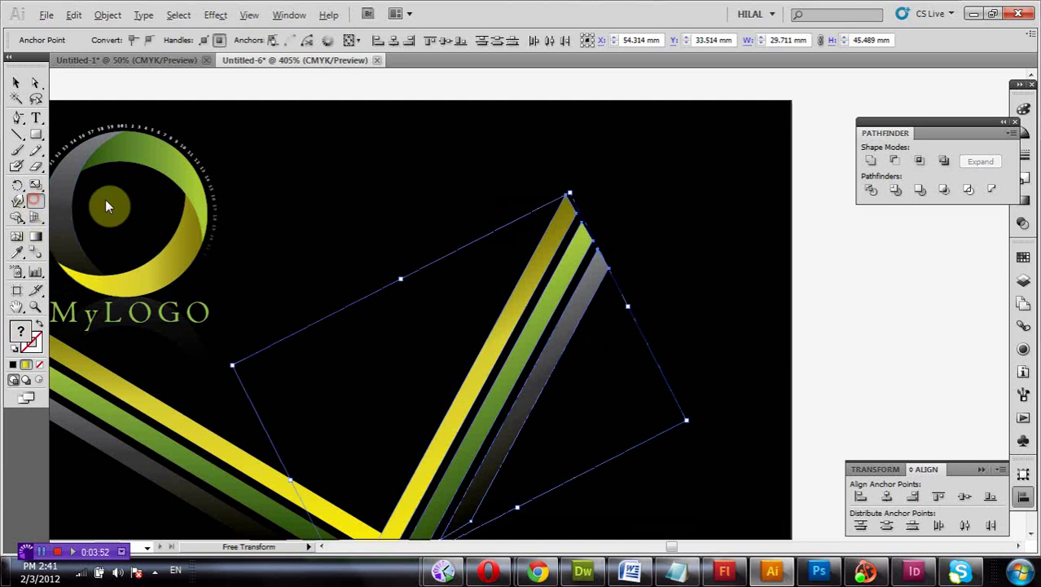
pyautogui.moveTo(572, 192)
pyautogui.mouseDown()
pyautogui.moveTo(654, 63)
pyautogui.moveTo(669, 88)
pyautogui.mouseUp()
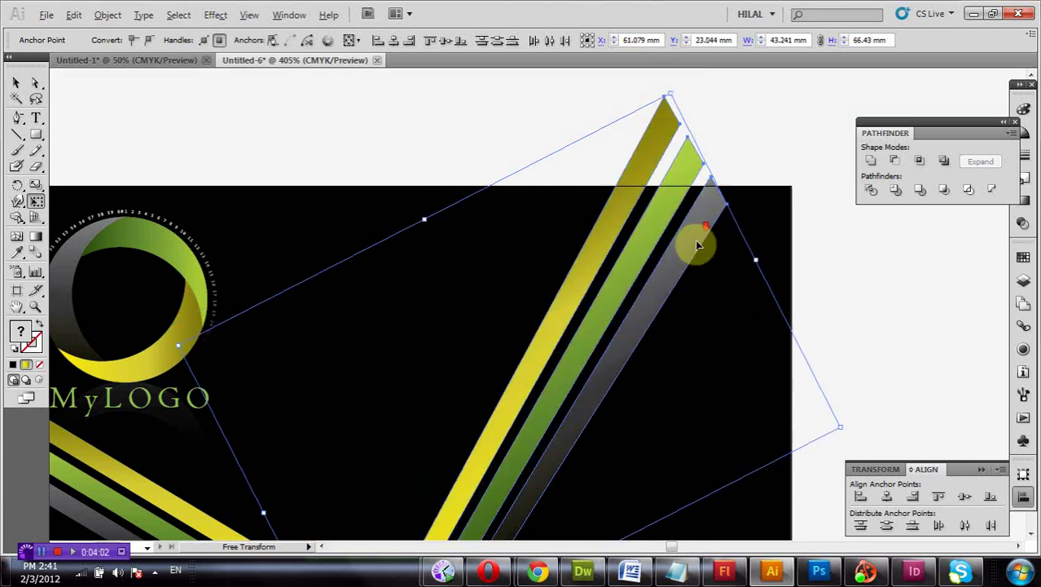
pyautogui.scroll(-2, 803, 355)
pyautogui.moveTo(840, 379); pyautogui.dragTo(813, 354)
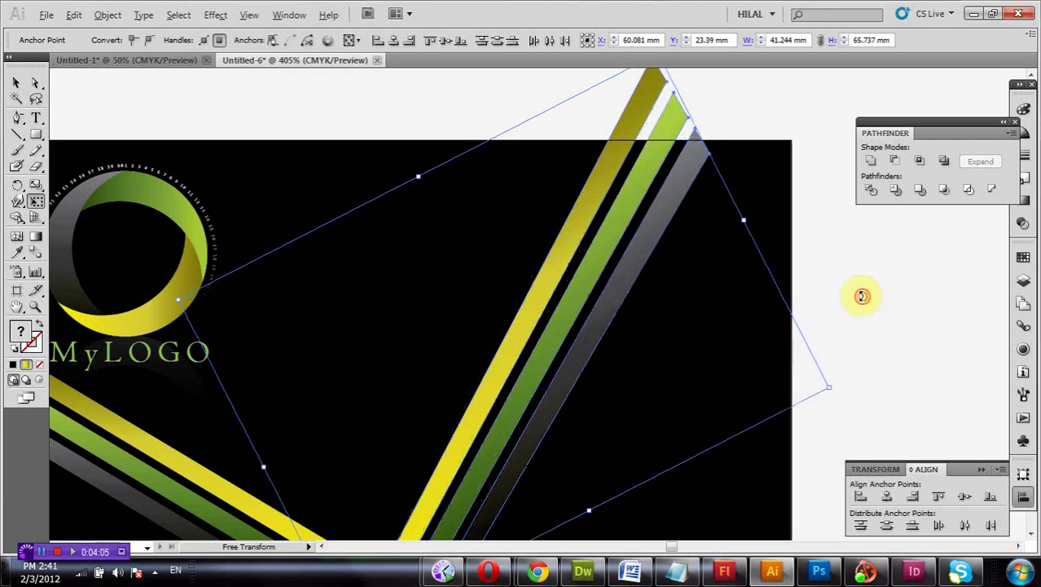
# - Zoom out to 300% and delete the rising stripe group
pyautogui.press('a')
pyautogui.hotkey('ctrl', '-')
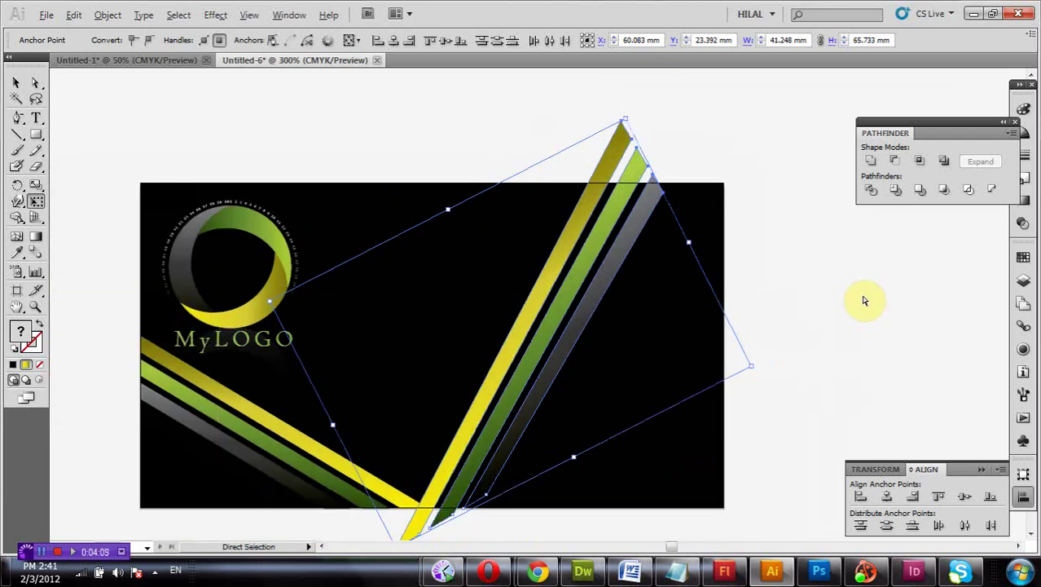
pyautogui.press('Delete')
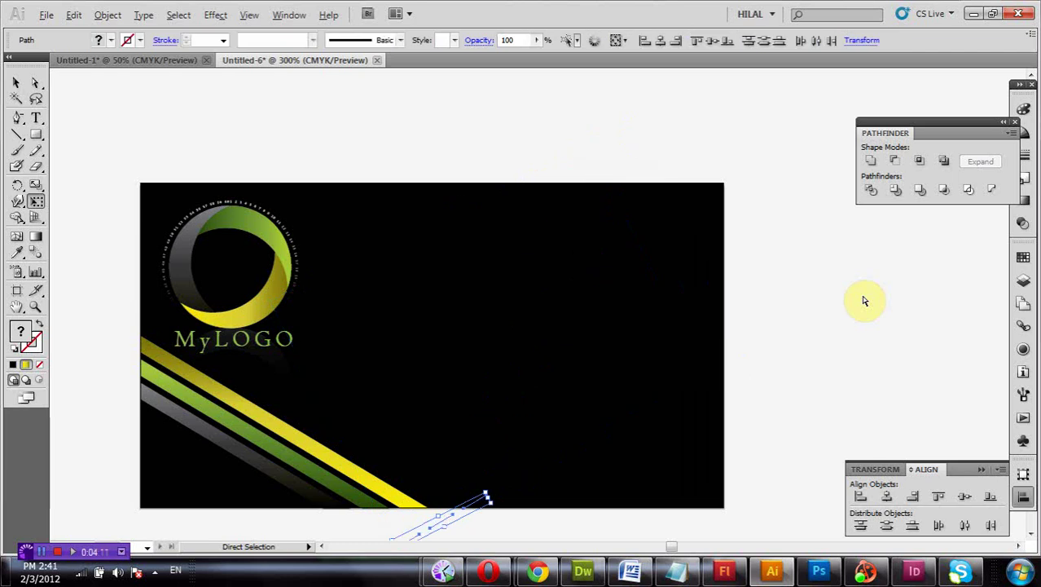
# - Alt-copy a yellow stripe onto the card, rising from the bottom edge and nudged right and down
pyautogui.click(865, 302)
pyautogui.scroll(-1, 864, 300)
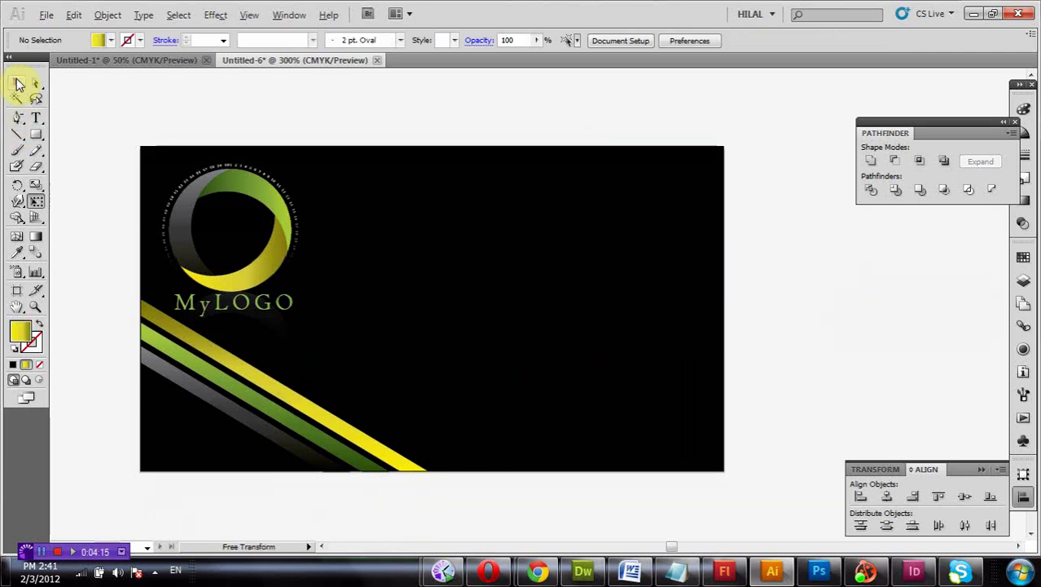
pyautogui.moveTo(232, 353)
pyautogui.mouseDown()
pyautogui.moveTo(483, 281)
pyautogui.moveTo(683, 395)
pyautogui.moveTo(623, 181)
pyautogui.mouseUp()
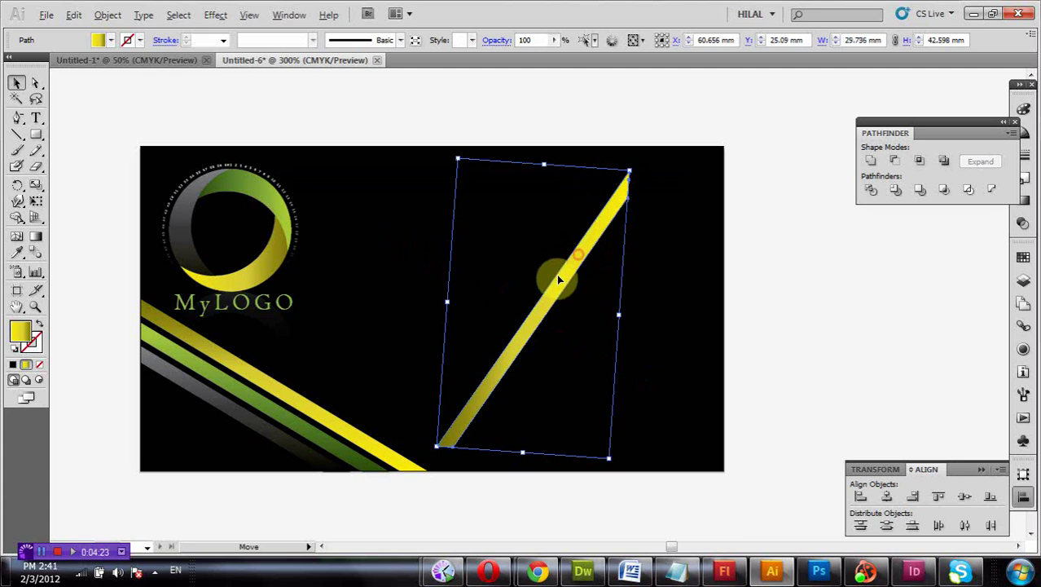
pyautogui.moveTo(558, 280); pyautogui.dragTo(537, 284)
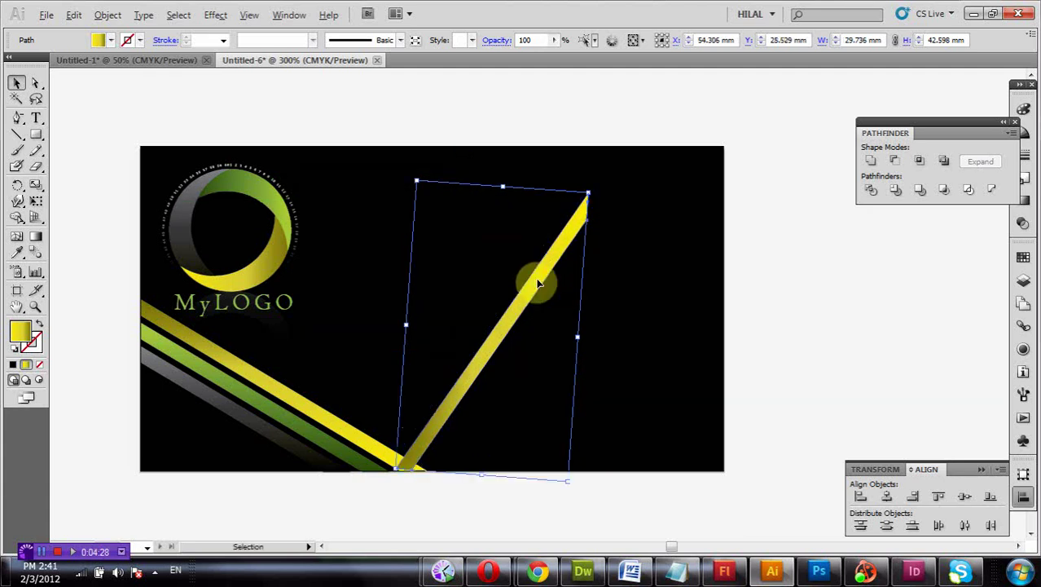
pyautogui.press('Right')
pyautogui.press('Right')
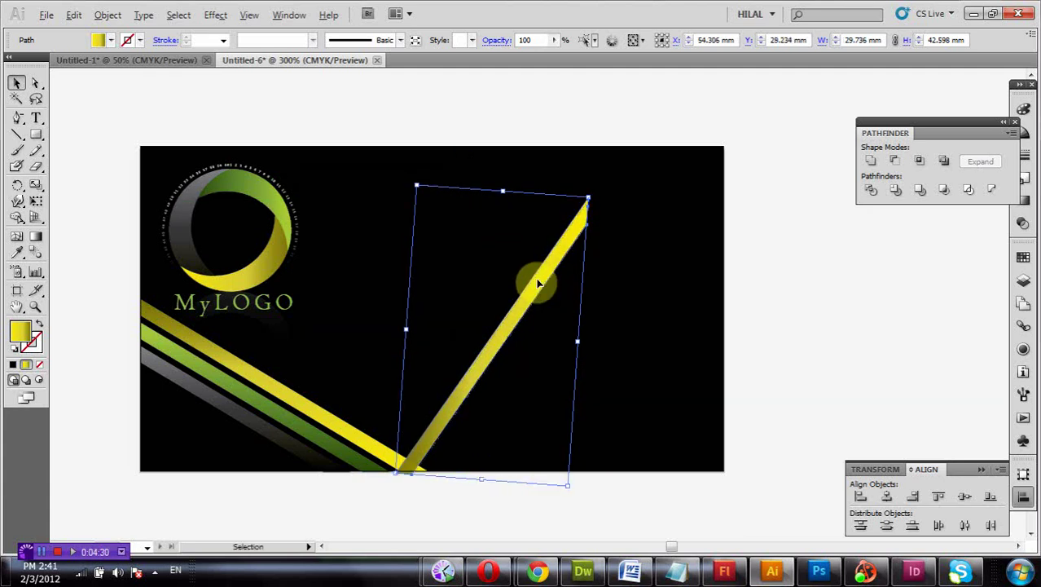
pyautogui.press('Down')
pyautogui.press('Down')
pyautogui.press('Right')
pyautogui.press('Right')
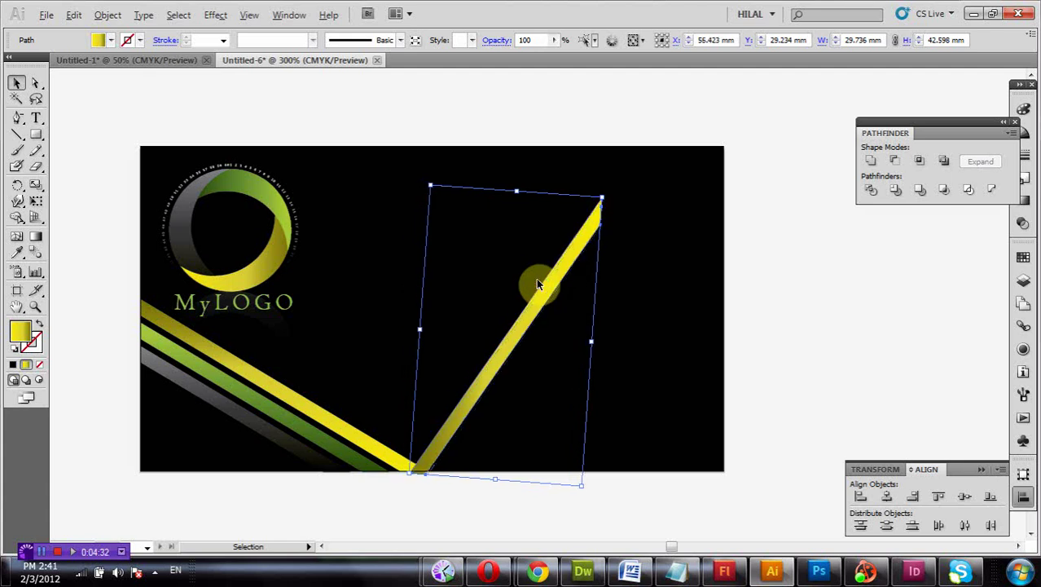
pyautogui.click(785, 169)
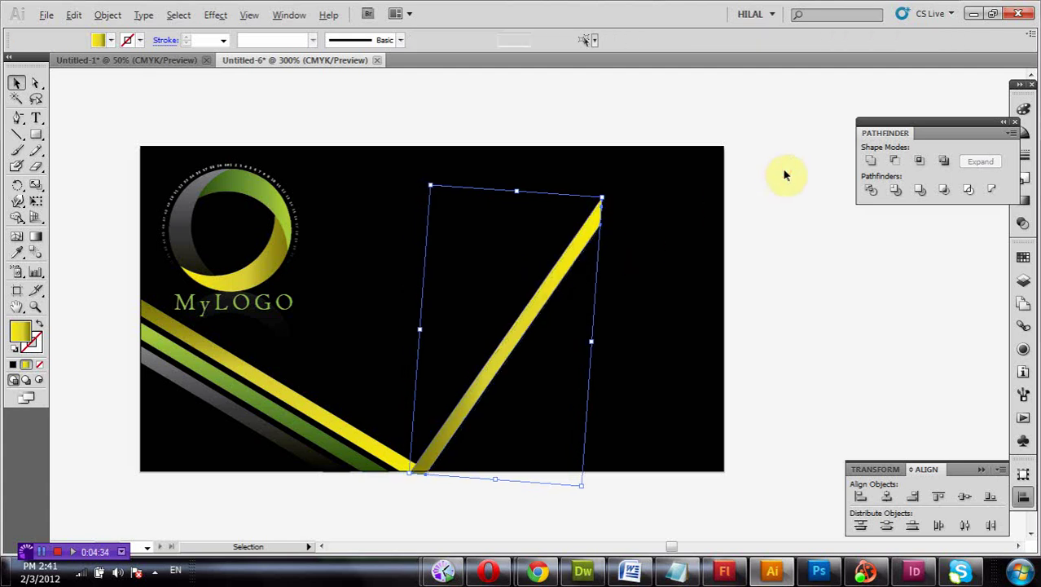
# - Stretch the new yellow stripe's top end up-right past the card's top edge
pyautogui.click(584, 236)
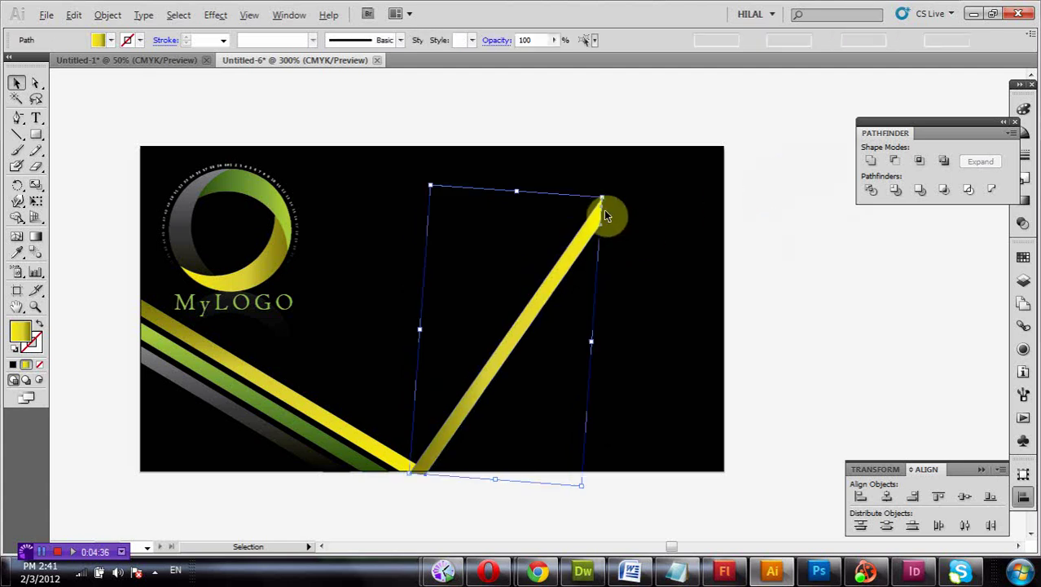
pyautogui.moveTo(600, 197); pyautogui.dragTo(644, 136)
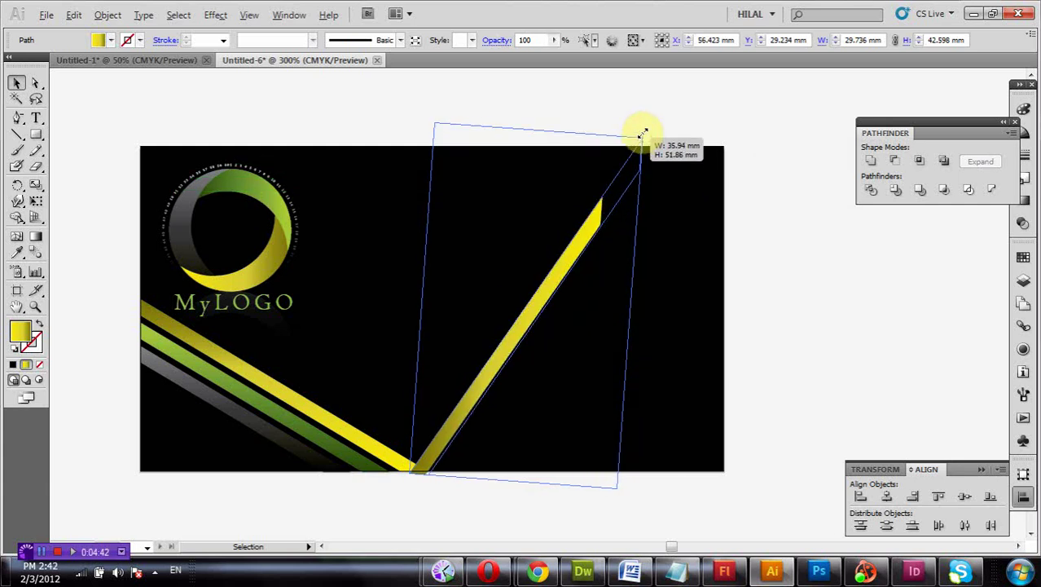
pyautogui.moveTo(644, 132); pyautogui.dragTo(656, 116)
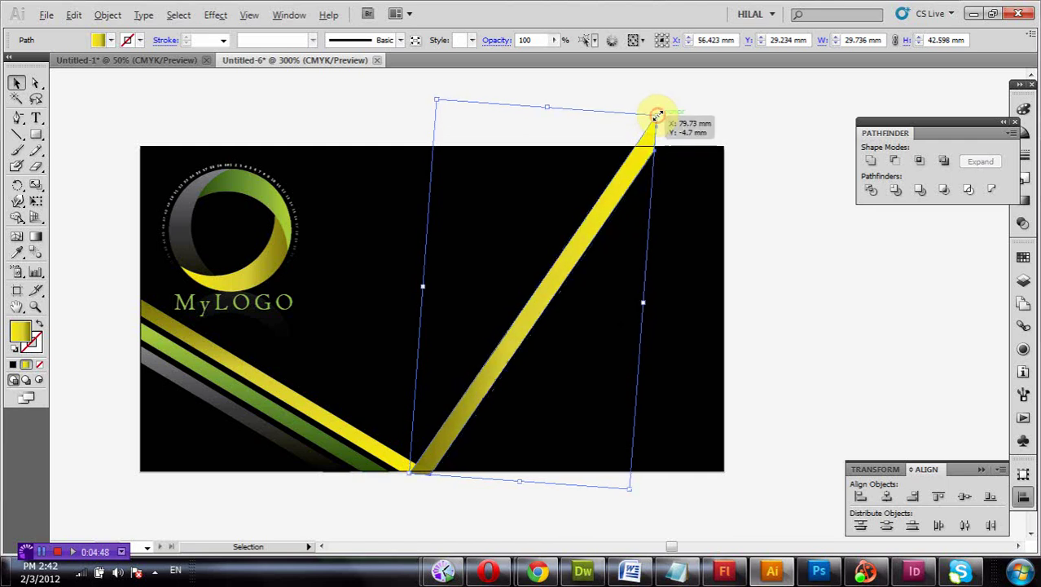
pyautogui.click(744, 118)
pyautogui.scroll(-1, 739, 183)
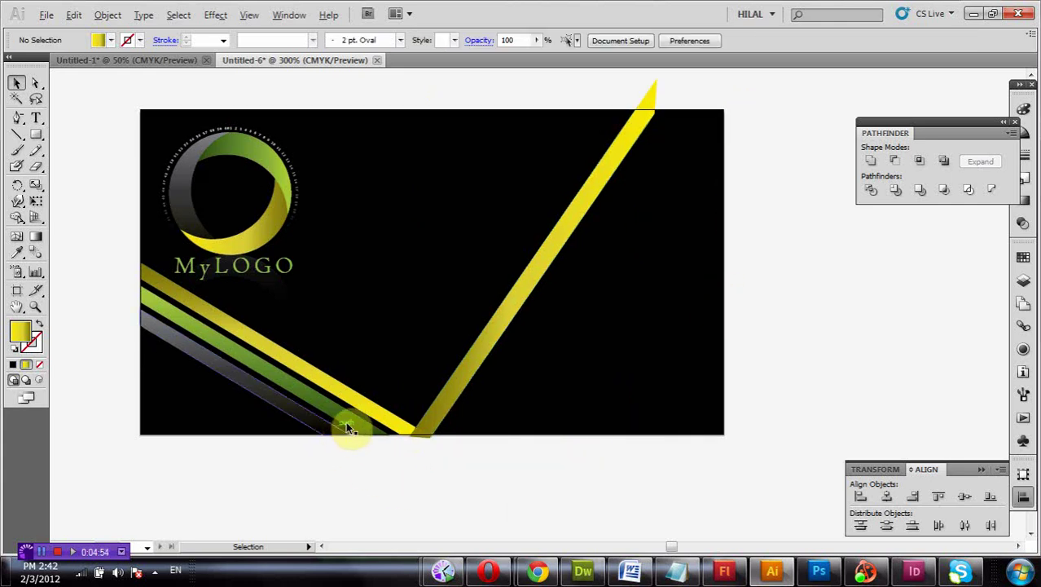
# - Duplicate the yellow stripe twice to its right and give the rightmost the grey stripe's gradient
pyautogui.moveTo(470, 377); pyautogui.dragTo(495, 385)
pyautogui.press('a')
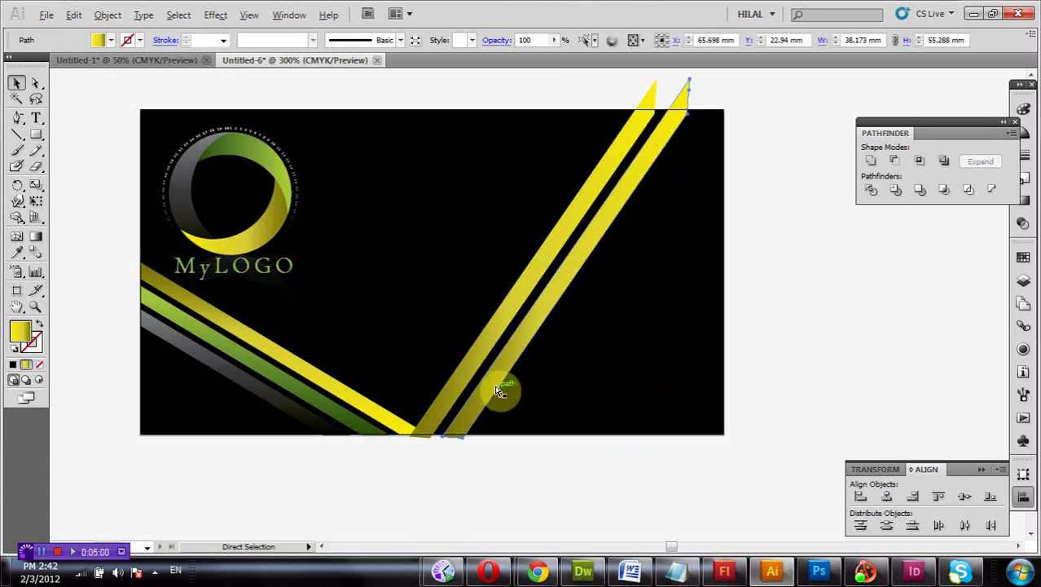
pyautogui.hotkey('ctrl', 'd')
pyautogui.press('v')
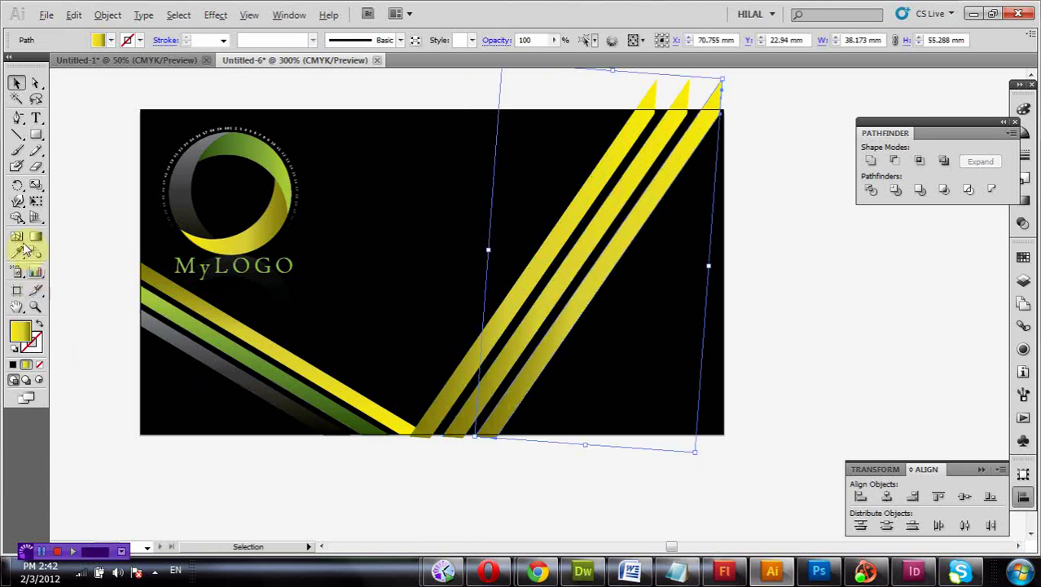
pyautogui.click(17, 252)
pyautogui.click(236, 376)
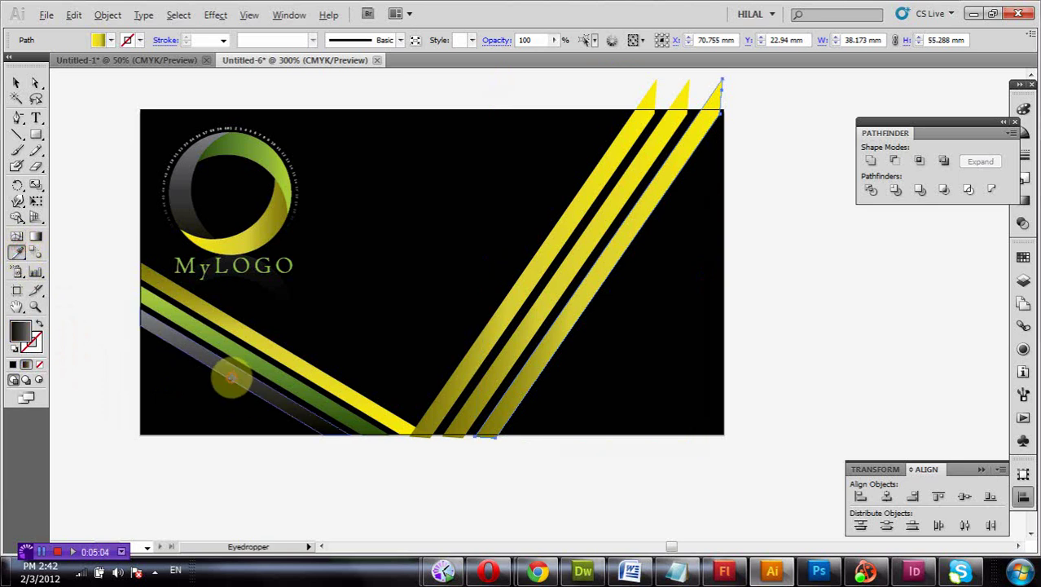
pyautogui.click(231, 376)
# - Give the middle right stripe the lower-left green stripe's gradient using the Eyedropper
pyautogui.click(17, 82)
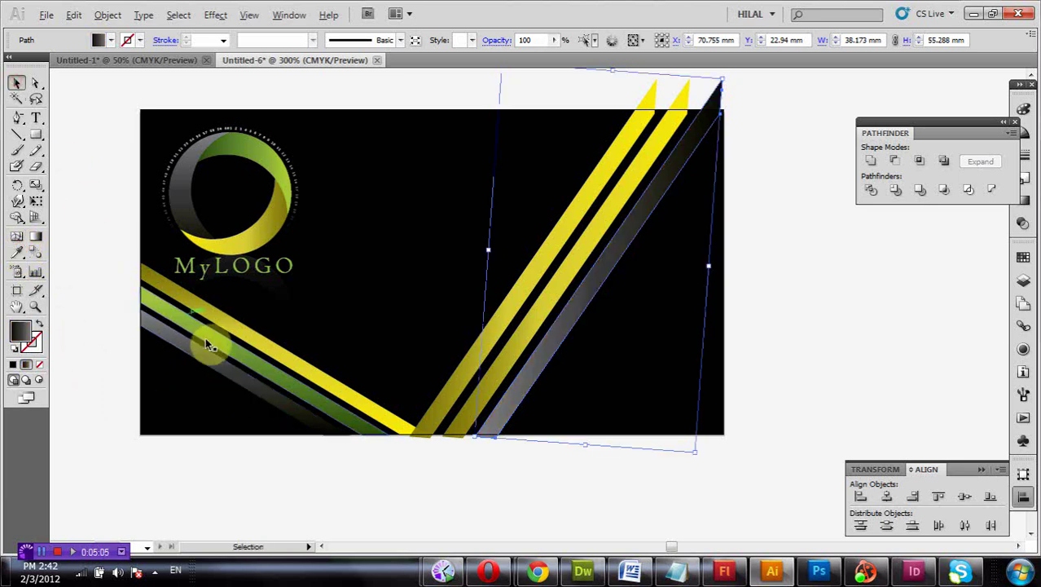
pyautogui.click(198, 338)
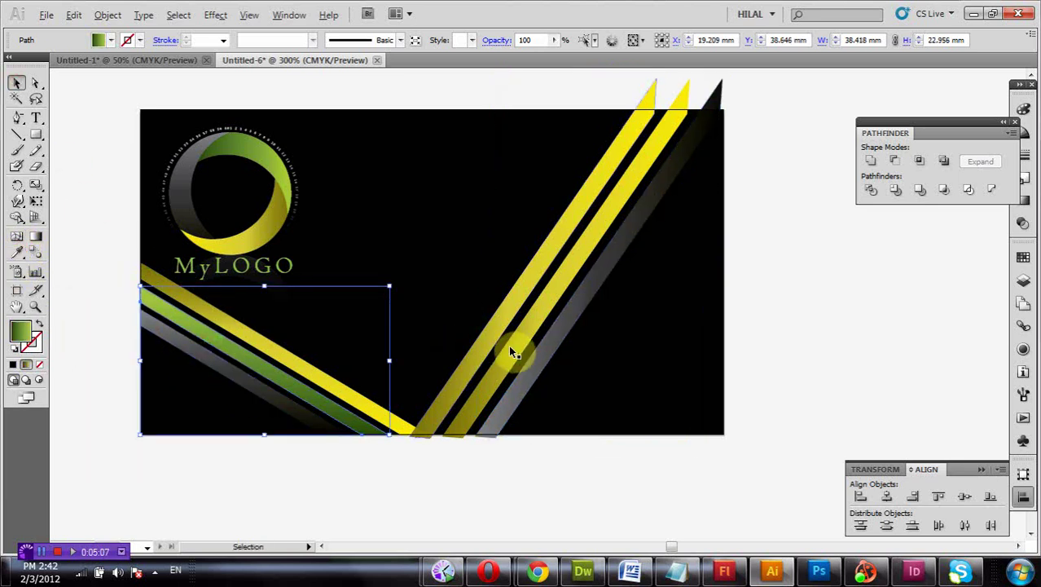
pyautogui.click(453, 356)
pyautogui.click(19, 252)
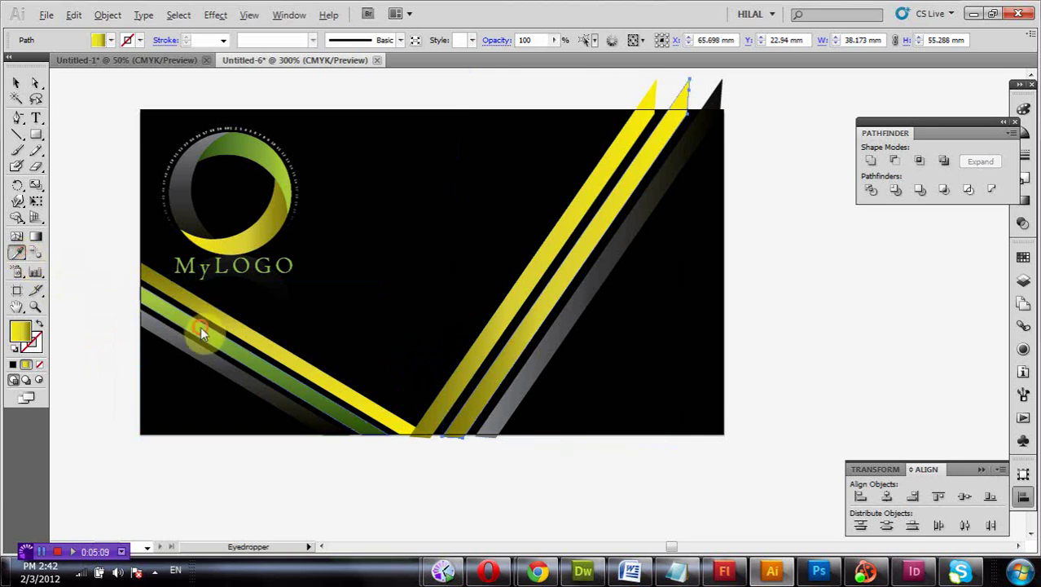
pyautogui.click(198, 327)
pyautogui.click(17, 82)
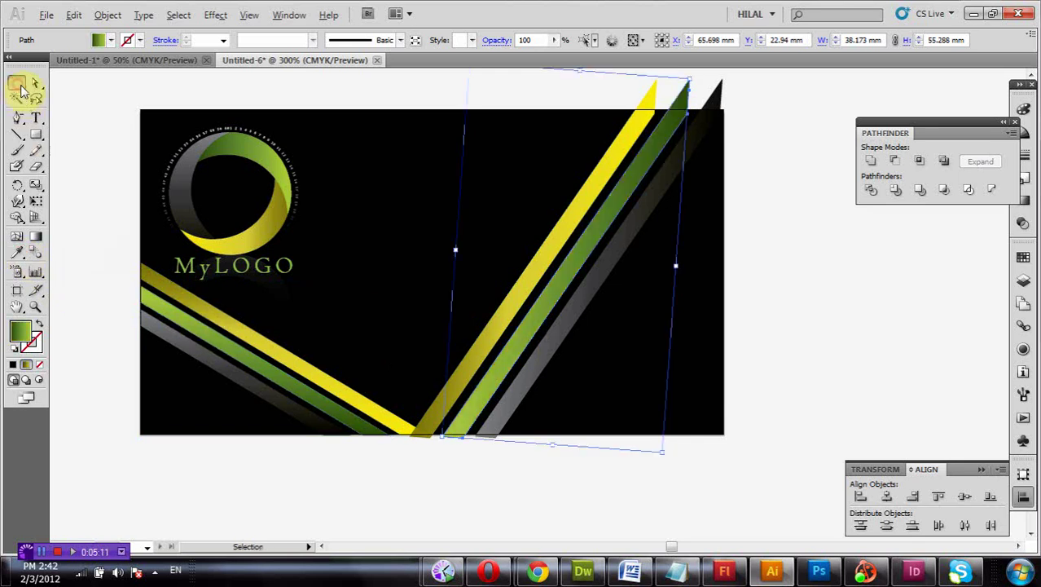
# - Cut the right stripes' overhang above the card using a rectangle and Minus Front
pyautogui.click(82, 163)
pyautogui.scroll(2, 81, 163)
pyautogui.moveTo(36, 135); pyautogui.dragTo(129, 142)
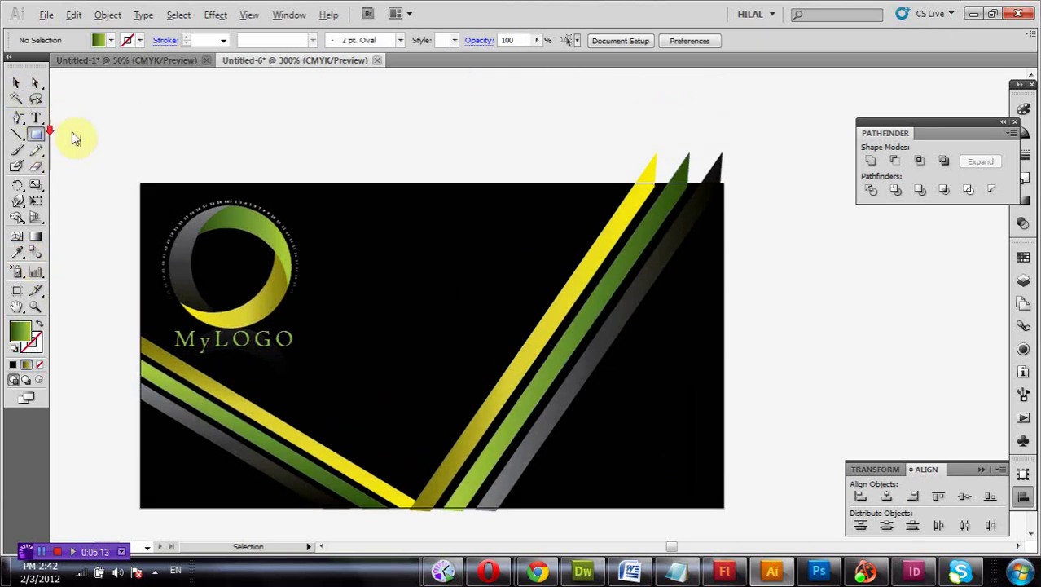
pyautogui.moveTo(552, 99); pyautogui.dragTo(755, 164)
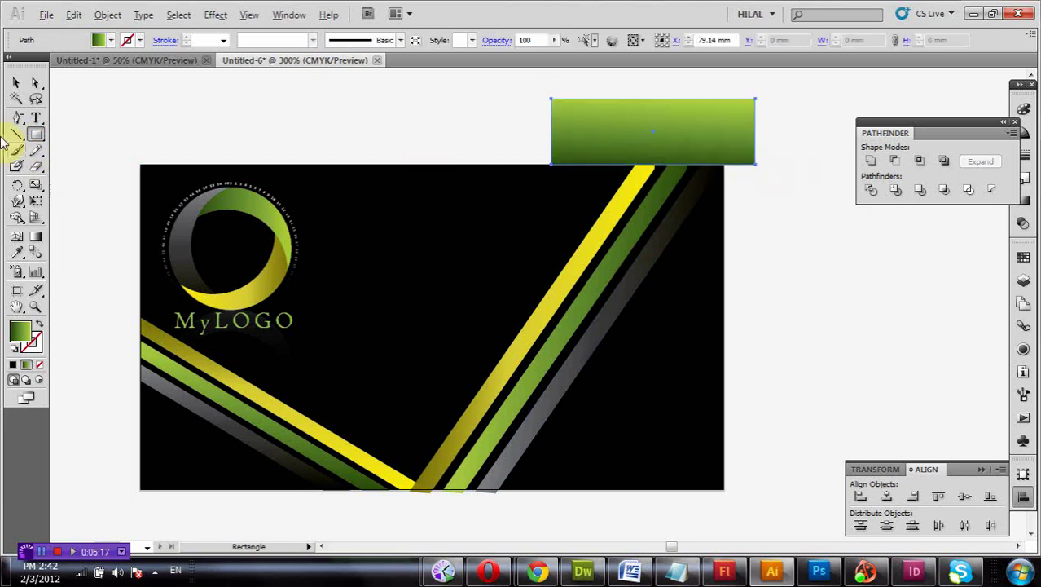
pyautogui.click(15, 82)
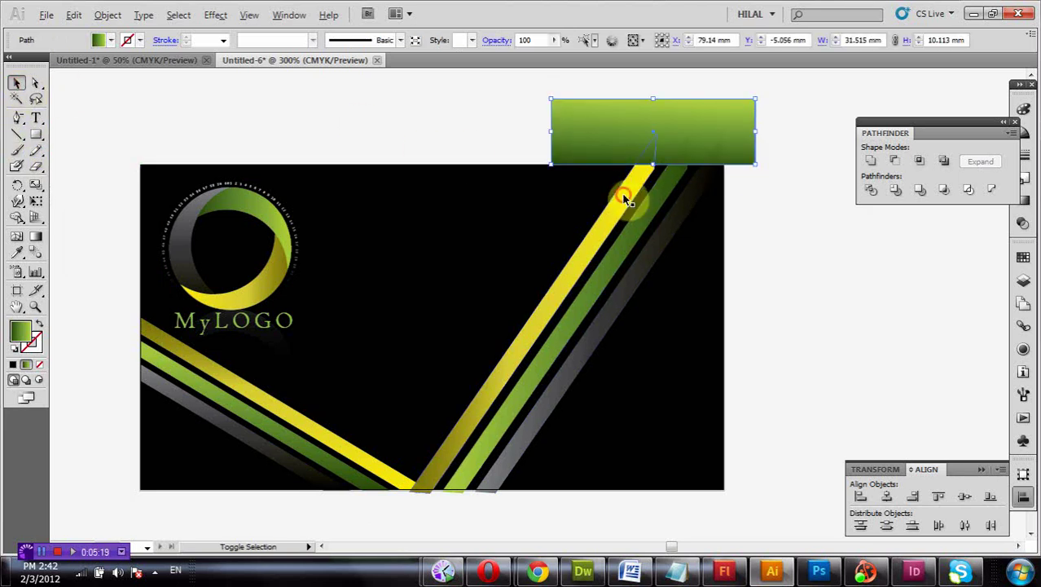
pyautogui.keyDown('shift'); pyautogui.click(652, 198); pyautogui.keyUp('shift')
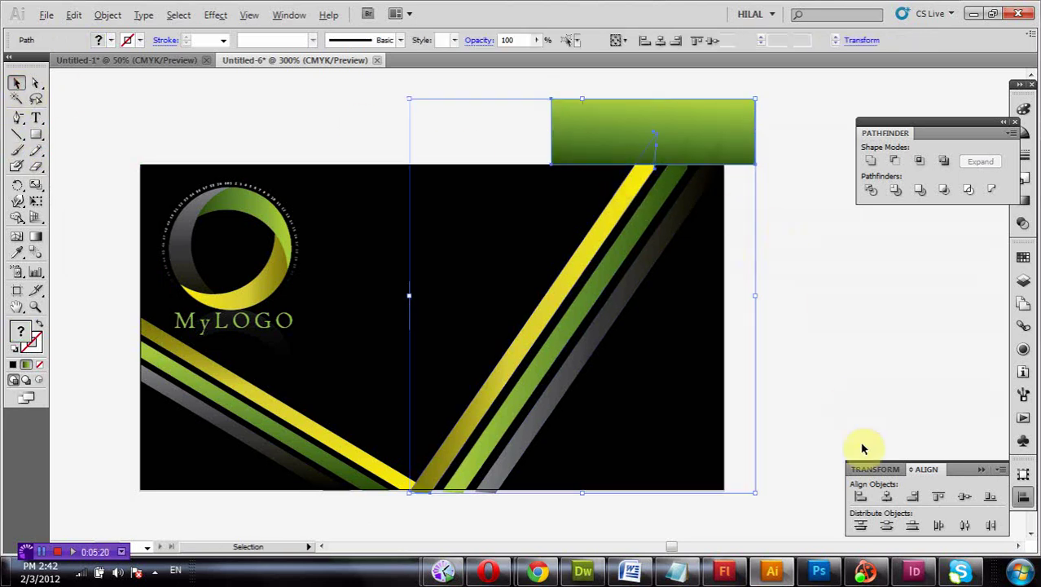
pyautogui.click(896, 162)
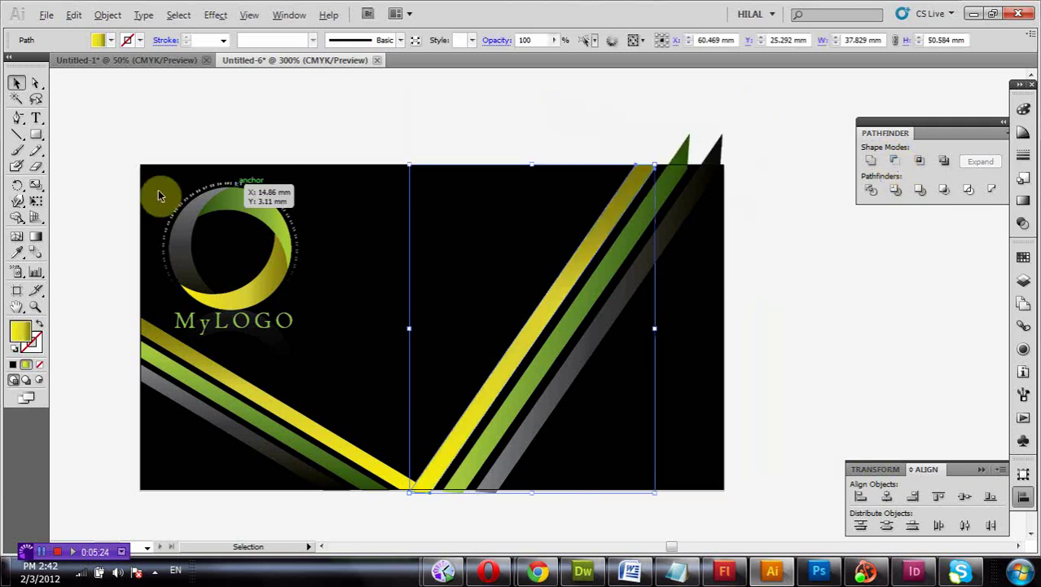
# - Trim the green stripe's remaining top overhang with another rectangle and Minus Front
pyautogui.moveTo(562, 96); pyautogui.dragTo(769, 164)
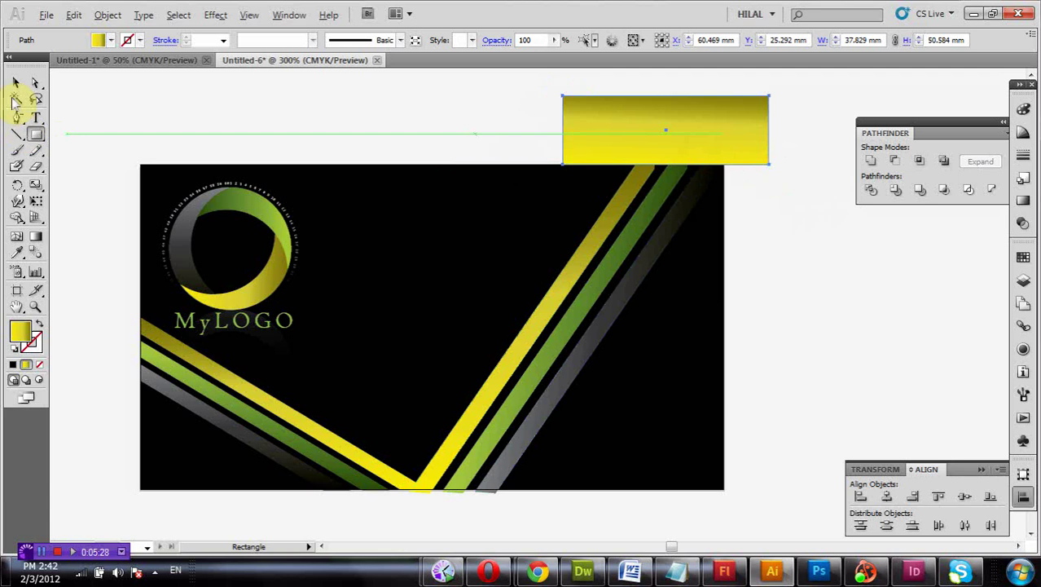
pyautogui.click(15, 83)
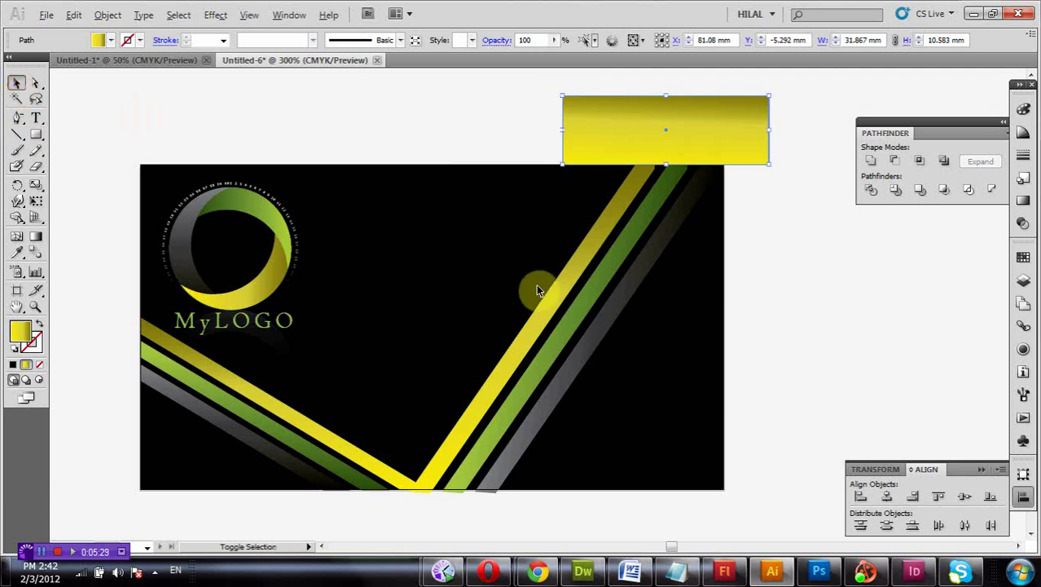
pyautogui.keyDown('shift'); pyautogui.click(632, 223); pyautogui.keyUp('shift')
pyautogui.click(901, 160)
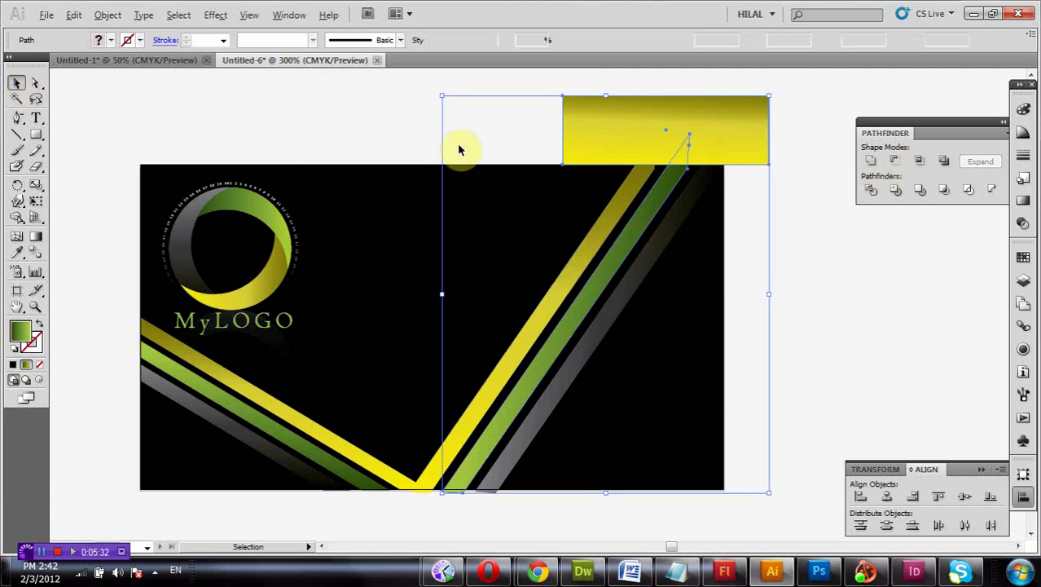
# - Trim the grey stripe's top overhang with Minus Front, then bring the whole card into view
pyautogui.click(36, 135)
pyautogui.moveTo(650, 96); pyautogui.dragTo(811, 164)
pyautogui.click(15, 85)
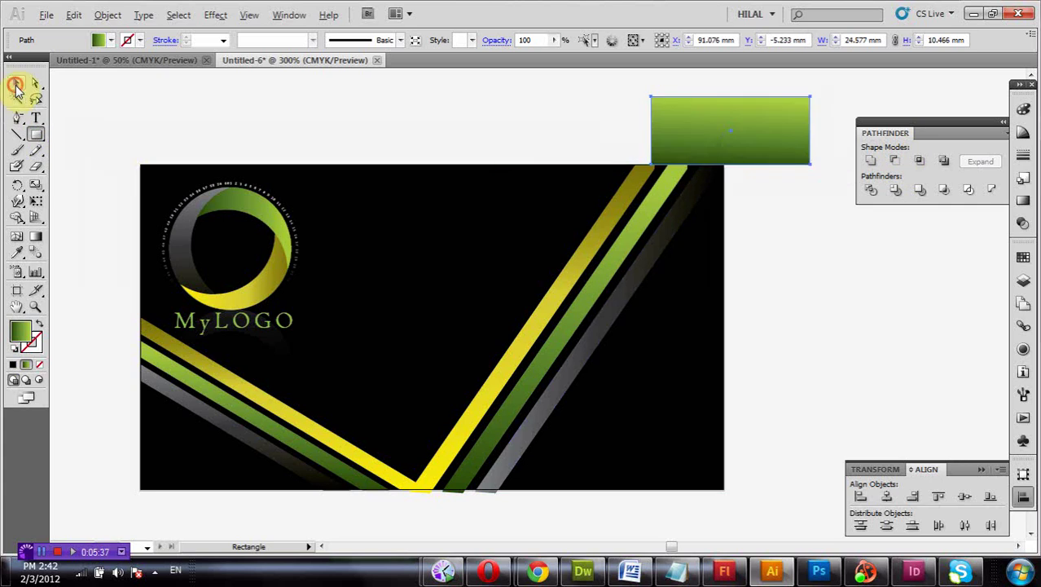
pyautogui.keyDown('shift'); pyautogui.click(686, 220); pyautogui.keyUp('shift')
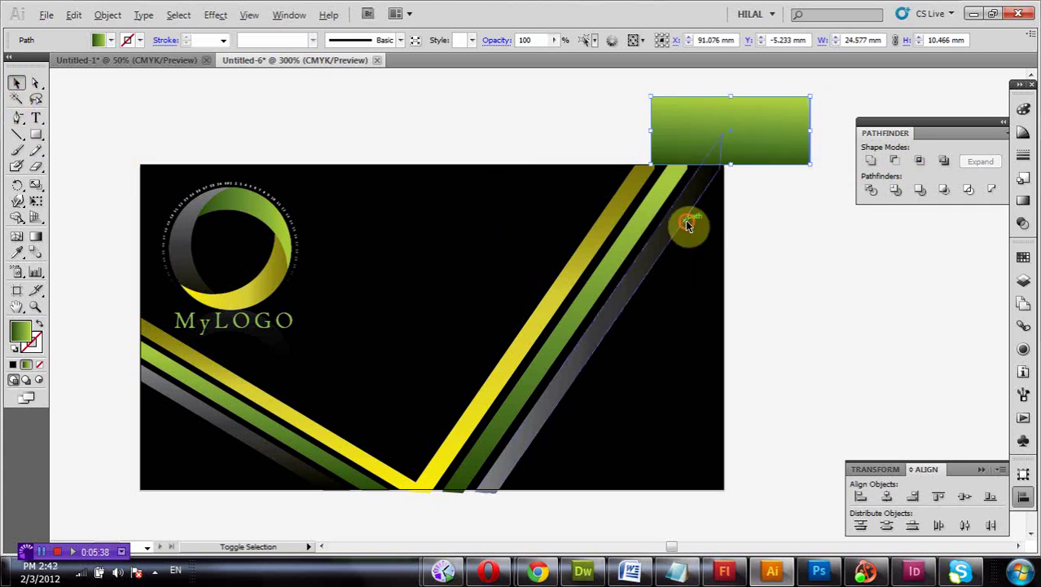
pyautogui.click(894, 161)
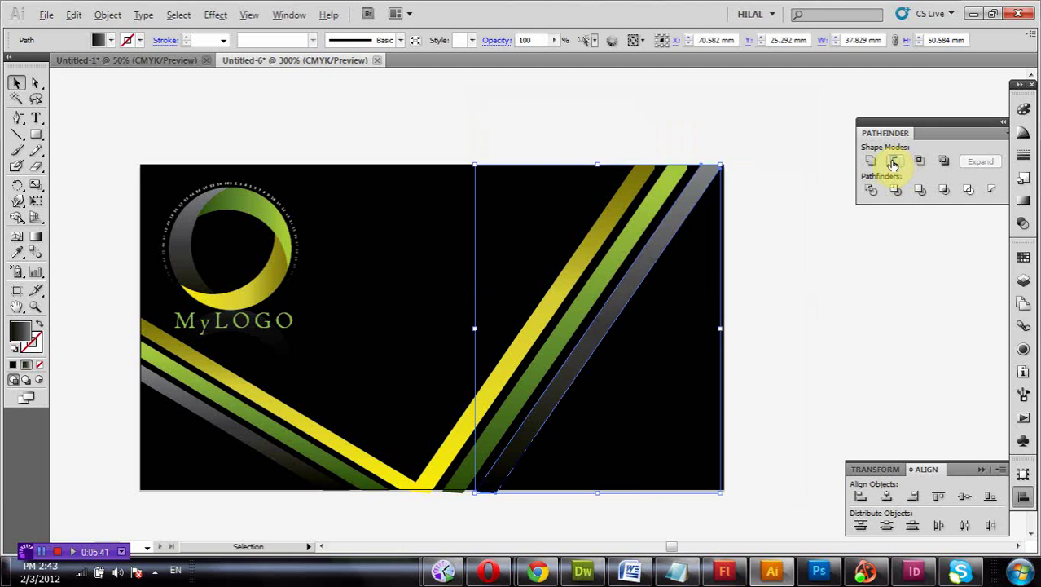
pyautogui.click(849, 302)
pyautogui.moveTo(837, 295); pyautogui.dragTo(850, 238)
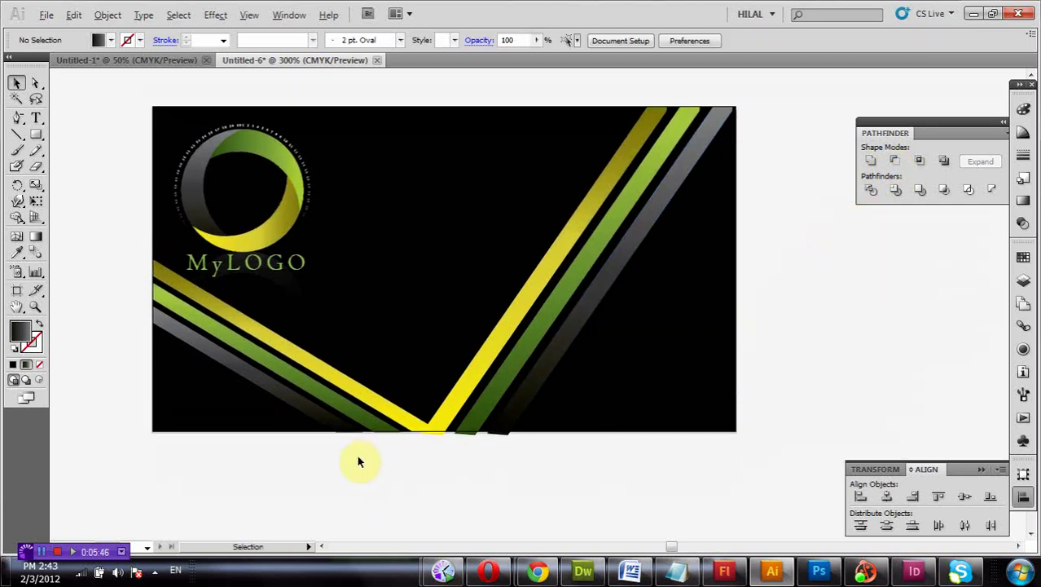
pyautogui.click(35, 307)
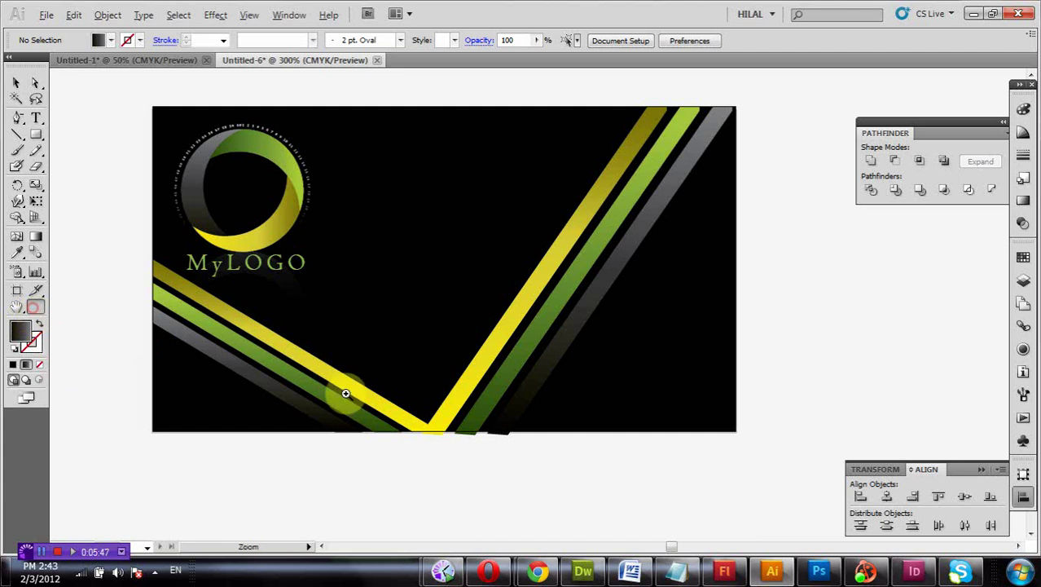
# - Zoom in and trim the dark and green stripes' bottom overhangs with rectangles and Minus Front
pyautogui.click(573, 463)
pyautogui.click(35, 137)
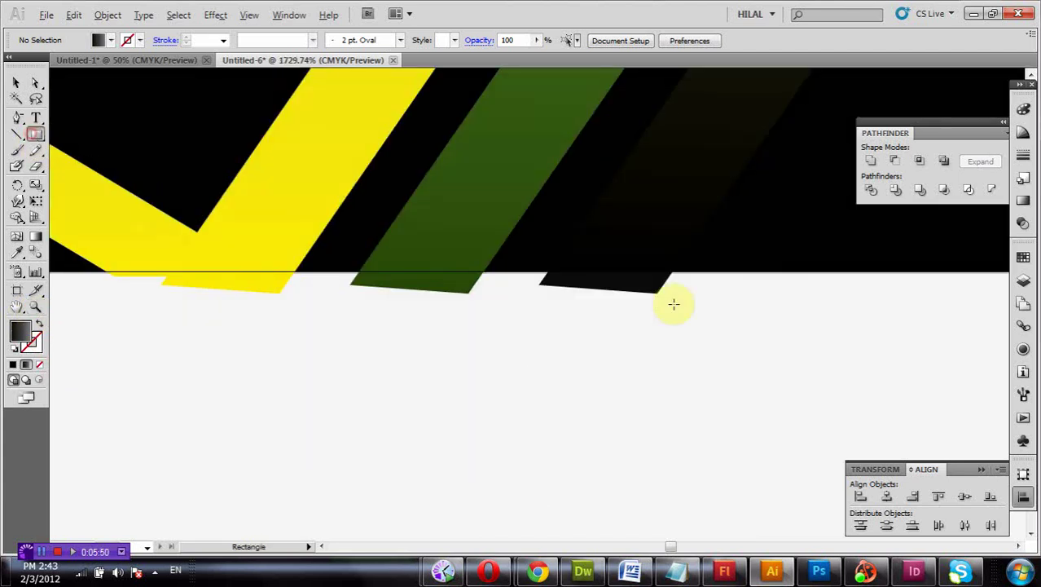
pyautogui.moveTo(709, 271); pyautogui.dragTo(539, 313)
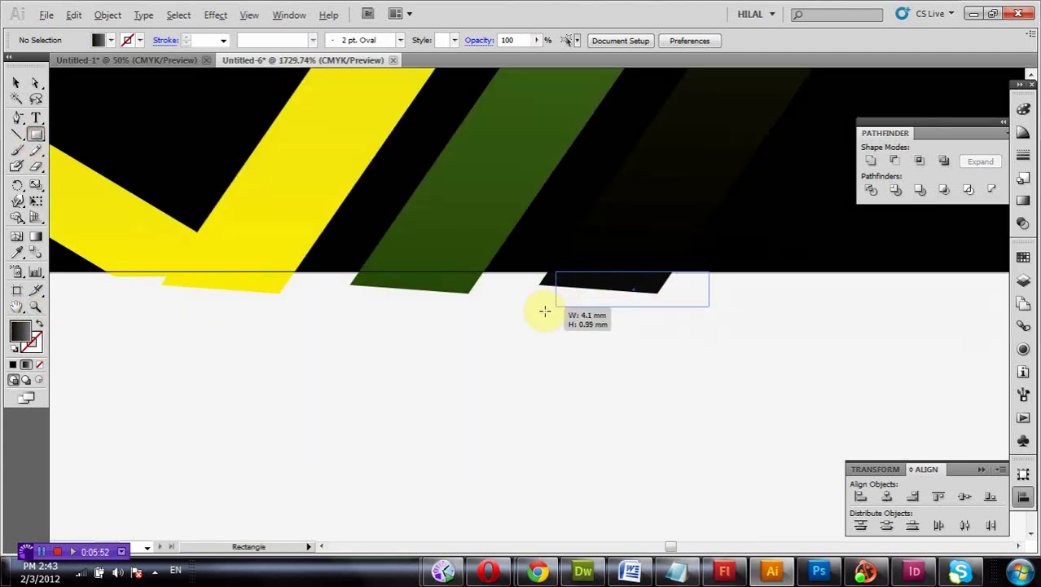
pyautogui.click(17, 82)
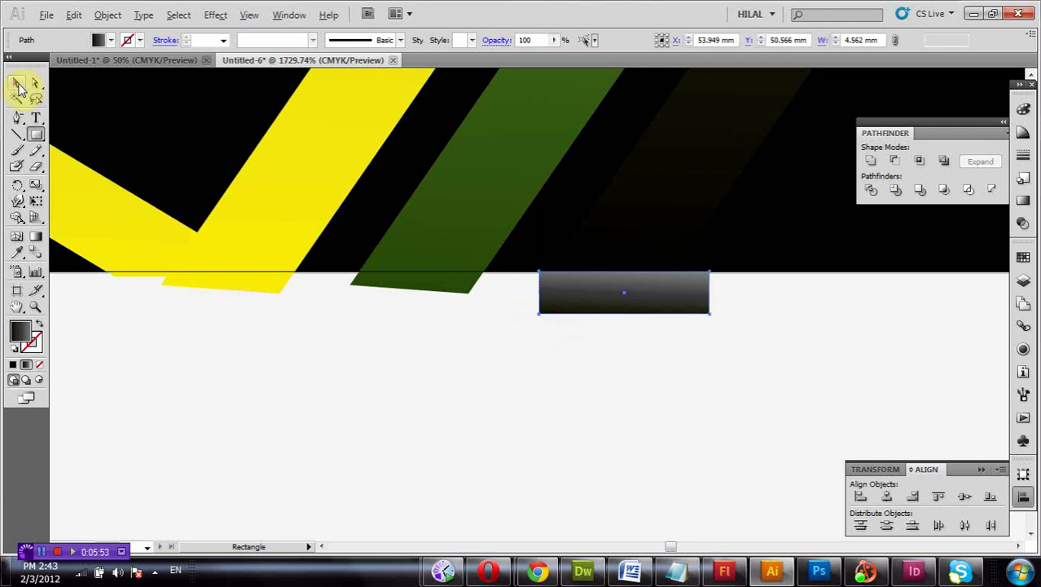
pyautogui.keyDown('shift'); pyautogui.click(650, 192); pyautogui.keyUp('shift')
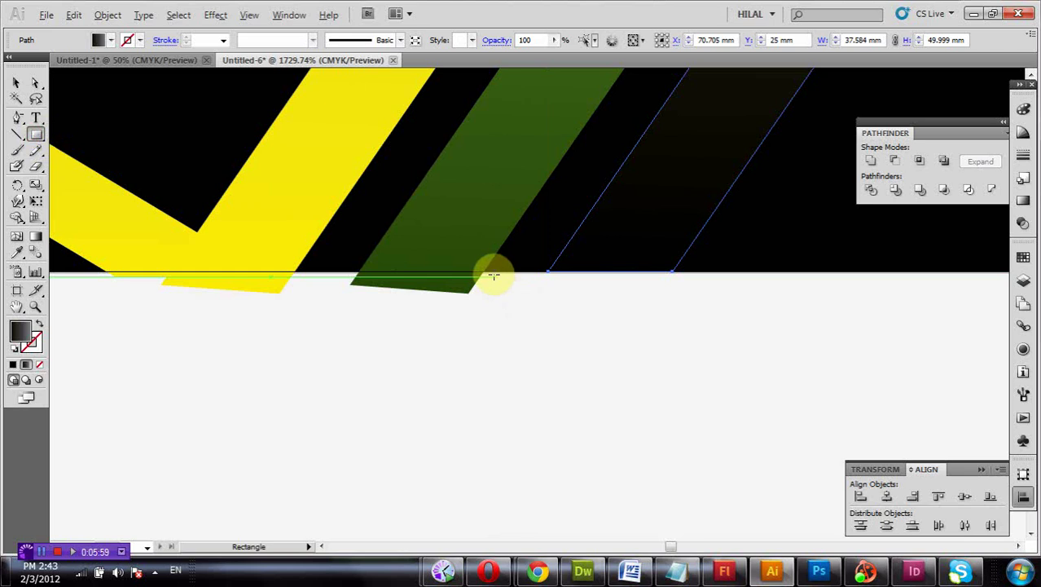
pyautogui.moveTo(492, 272); pyautogui.dragTo(342, 310)
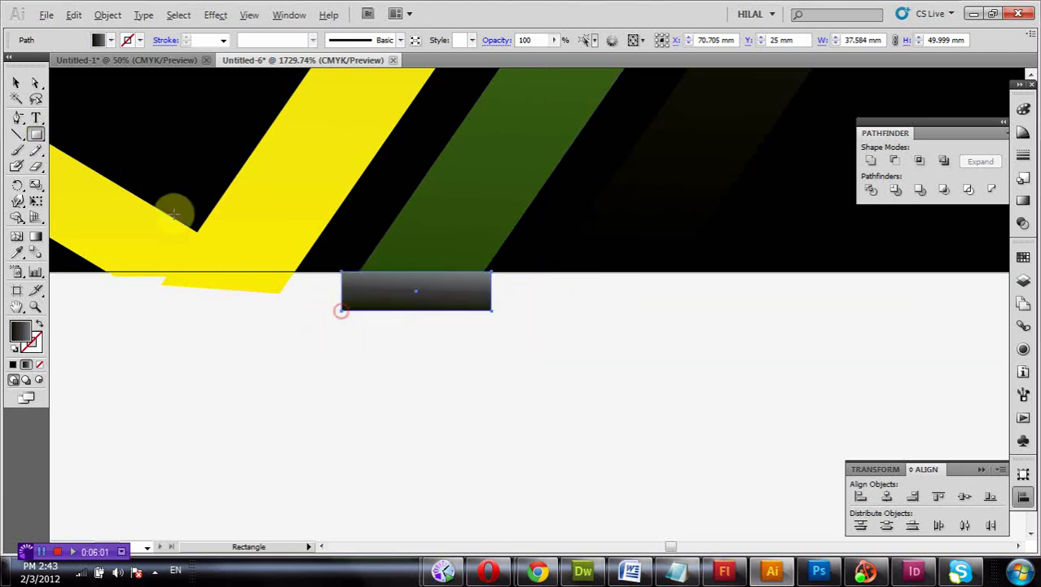
pyautogui.click(14, 86)
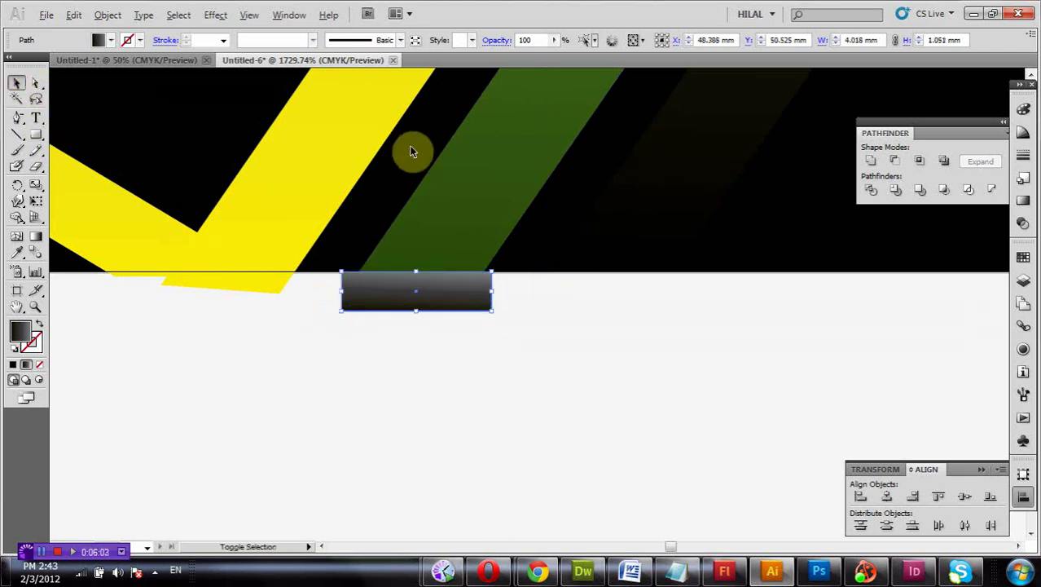
pyautogui.keyDown('shift'); pyautogui.click(467, 178); pyautogui.keyUp('shift')
pyautogui.click(895, 160)
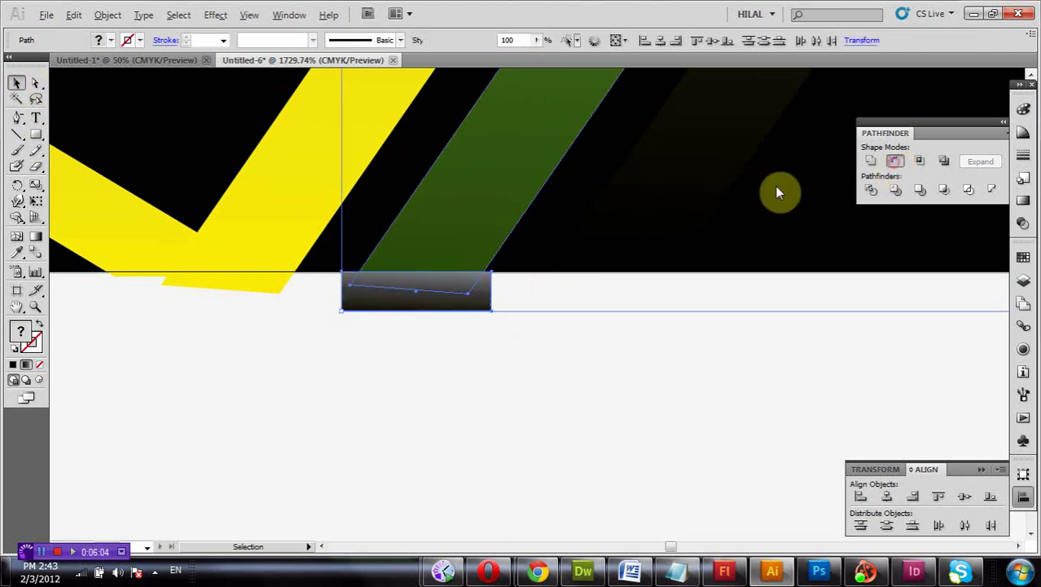
# - Trim the rising yellow stripe's overhang below the card with a rectangle and Minus Front
pyautogui.click(35, 134)
pyautogui.moveTo(300, 275); pyautogui.dragTo(124, 338)
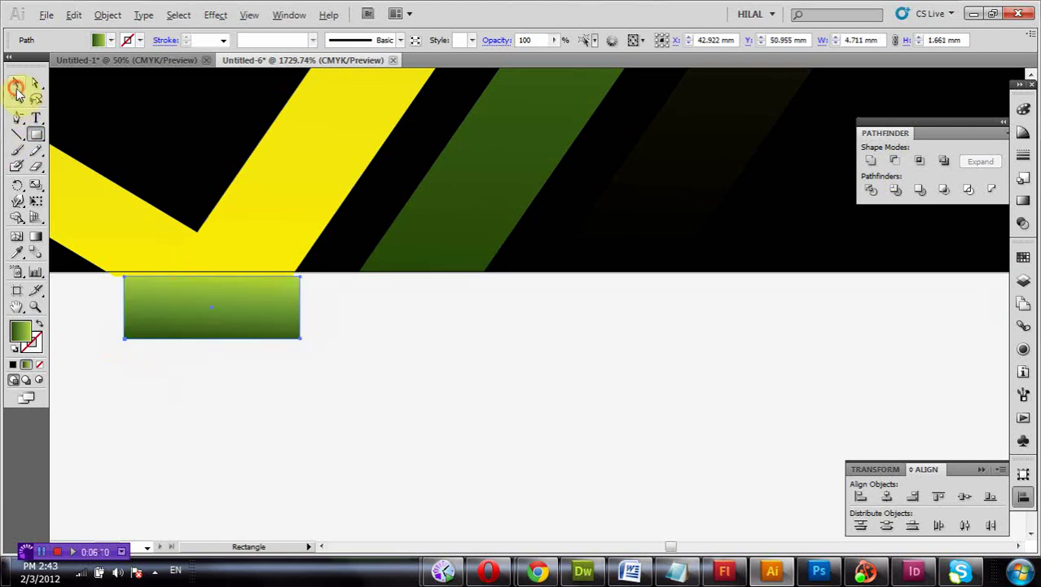
pyautogui.click(17, 86)
pyautogui.moveTo(173, 289); pyautogui.dragTo(157, 283)
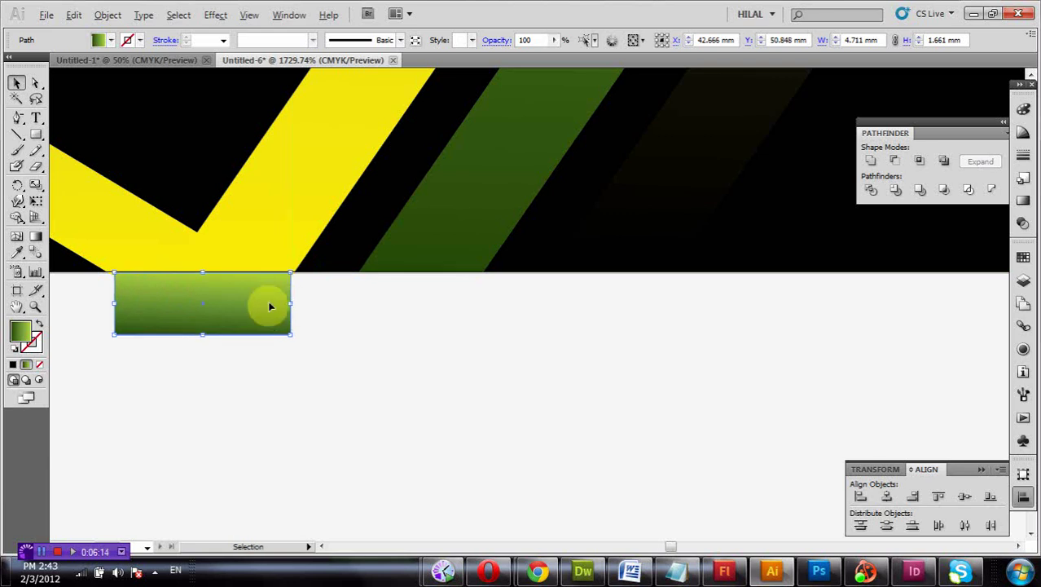
pyautogui.moveTo(290, 303); pyautogui.dragTo(306, 304)
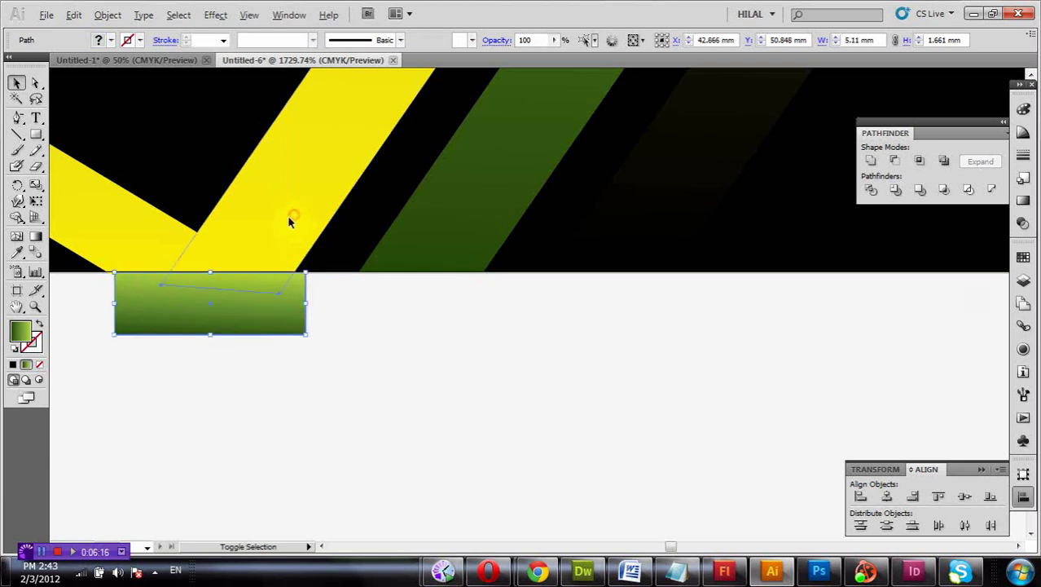
pyautogui.keyDown('shift'); pyautogui.click(290, 220); pyautogui.keyUp('shift')
pyautogui.click(894, 160)
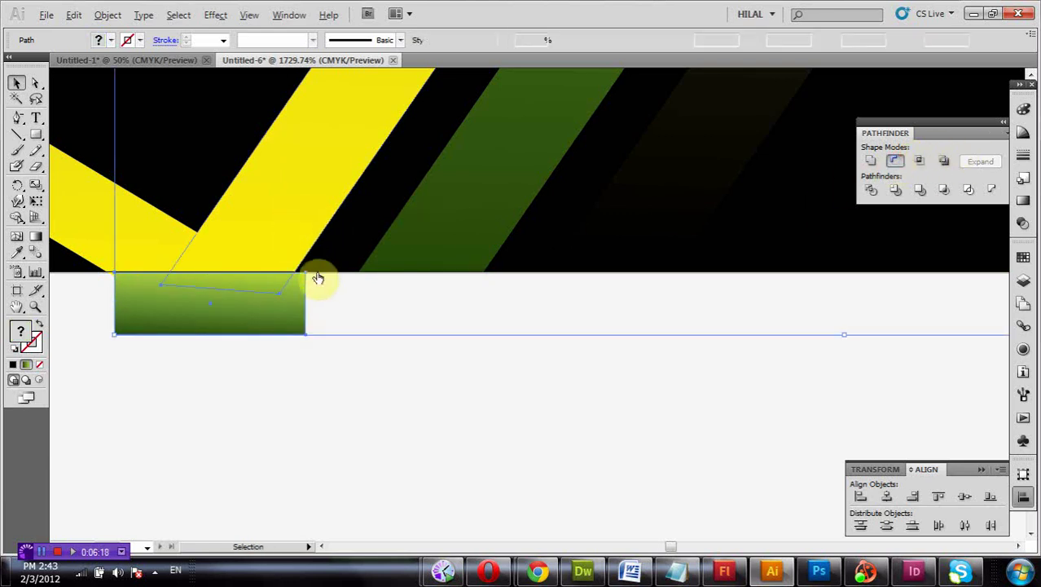
# - Cut the lower-left yellow band's overhang below the card with a rectangle and Minus Front
pyautogui.click(36, 135)
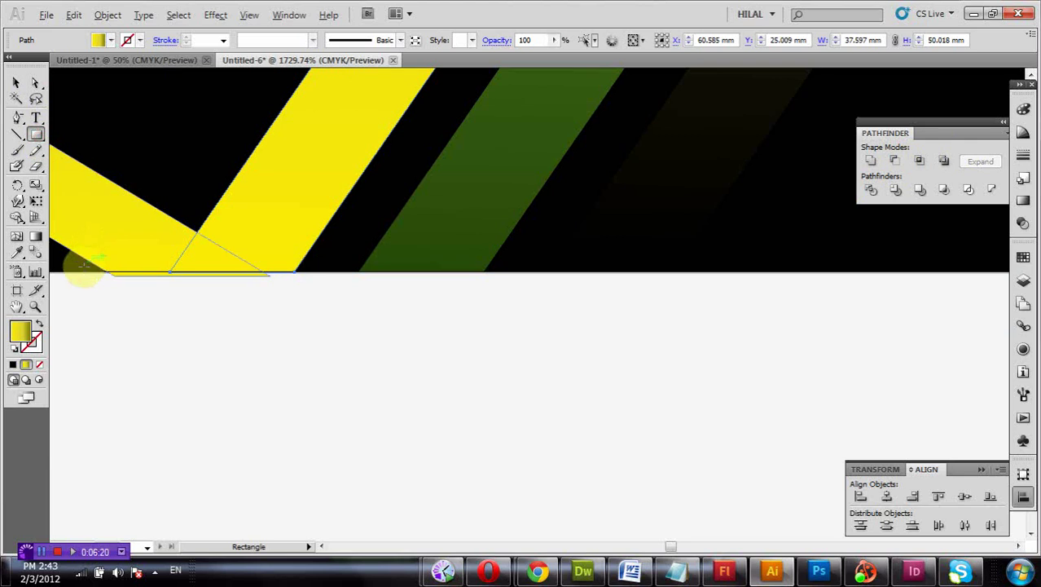
pyautogui.moveTo(88, 276); pyautogui.dragTo(305, 364)
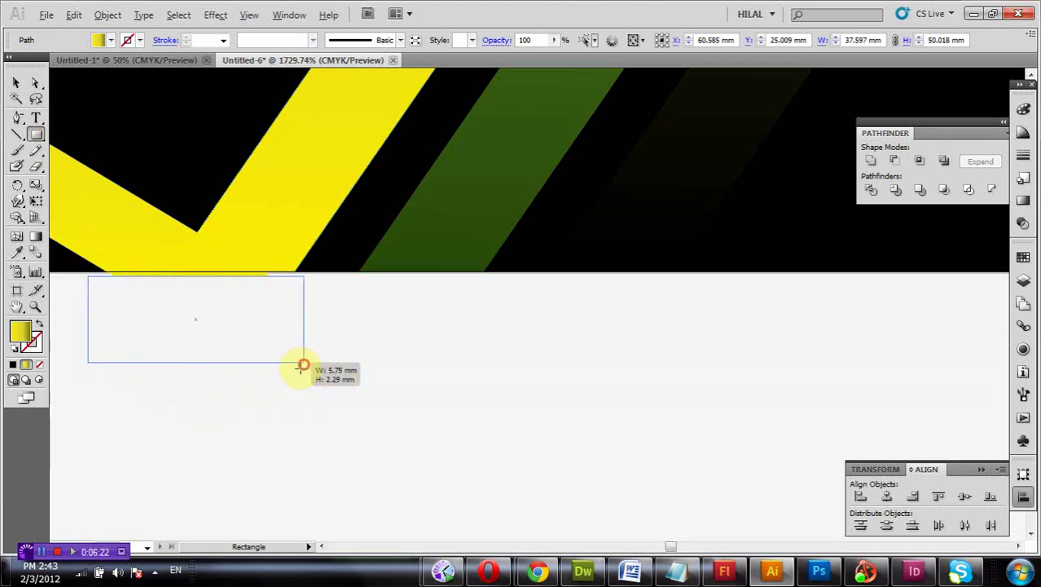
pyautogui.click(16, 84)
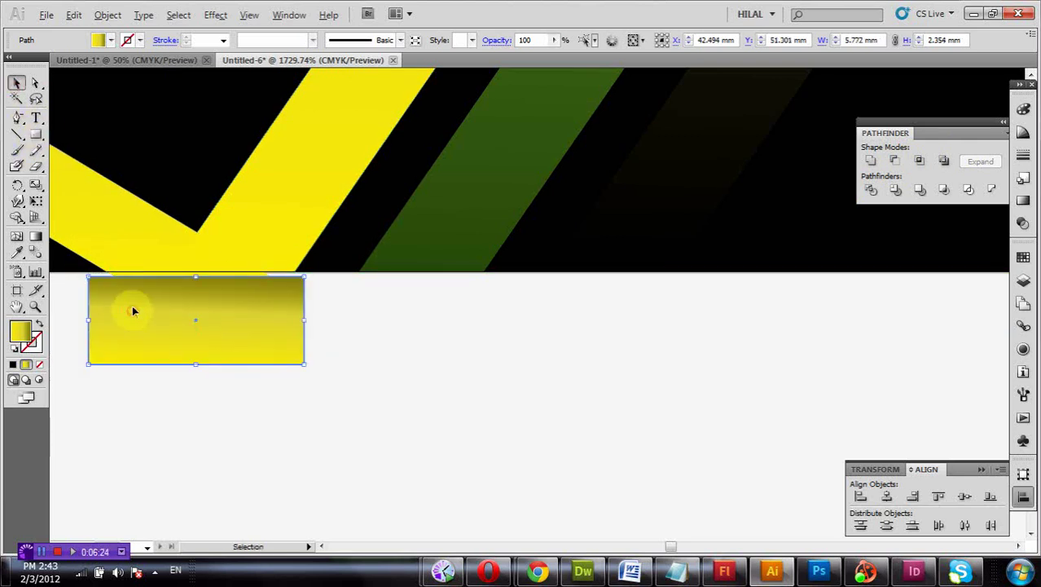
pyautogui.moveTo(135, 311); pyautogui.dragTo(131, 306)
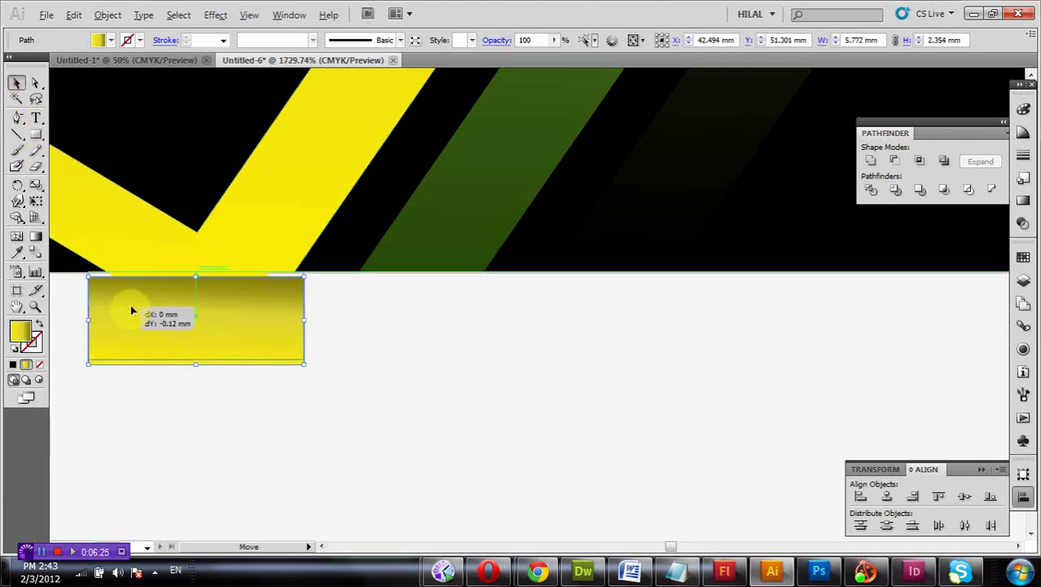
pyautogui.keyDown('shift'); pyautogui.click(119, 238); pyautogui.keyUp('shift')
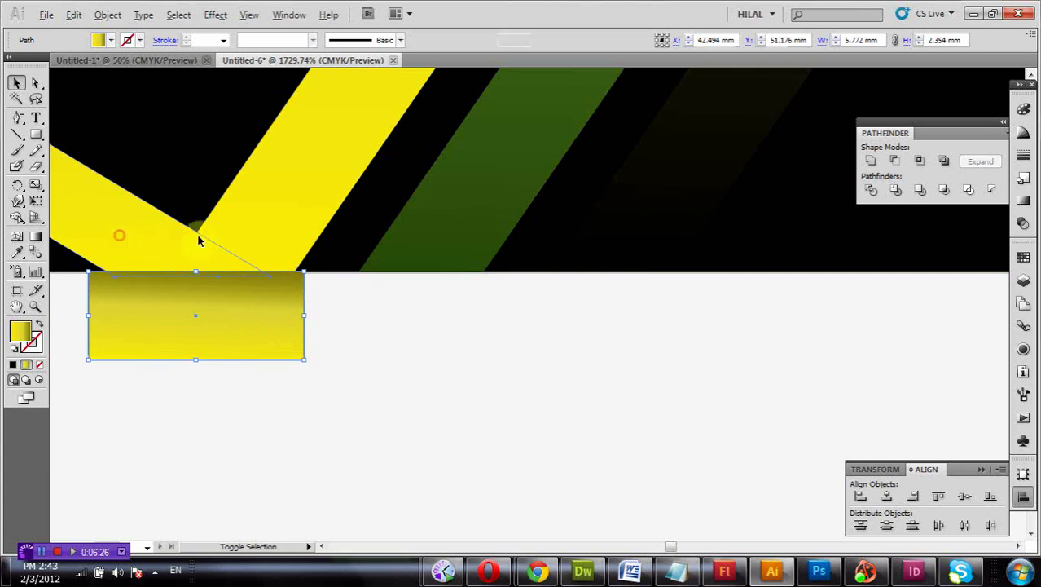
pyautogui.click(894, 162)
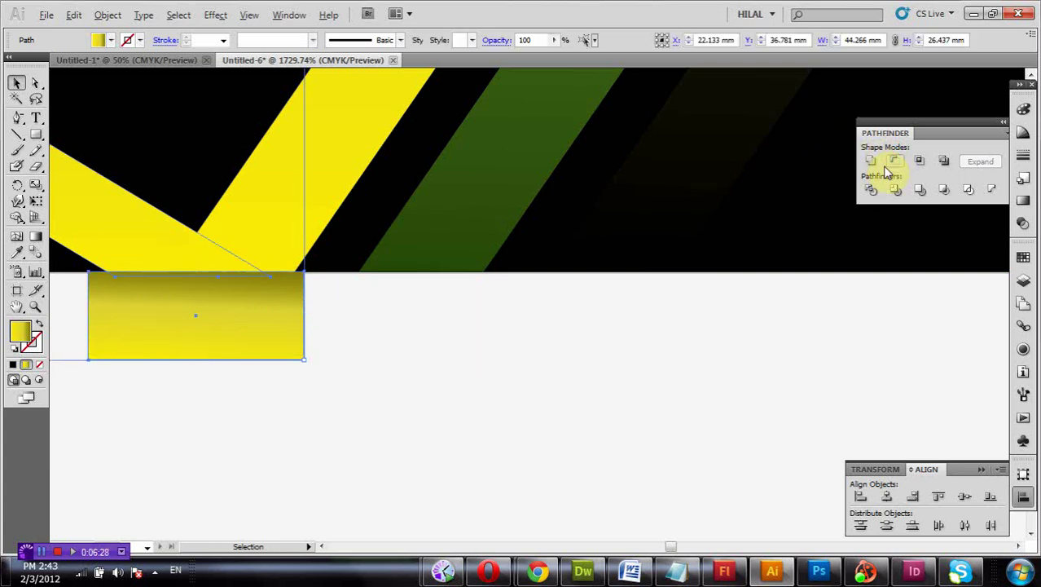
# - Fit the whole card in view and inspect the grey band's top corner
pyautogui.doubleClick(17, 307)
pyautogui.moveTo(559, 351); pyautogui.dragTo(509, 337)
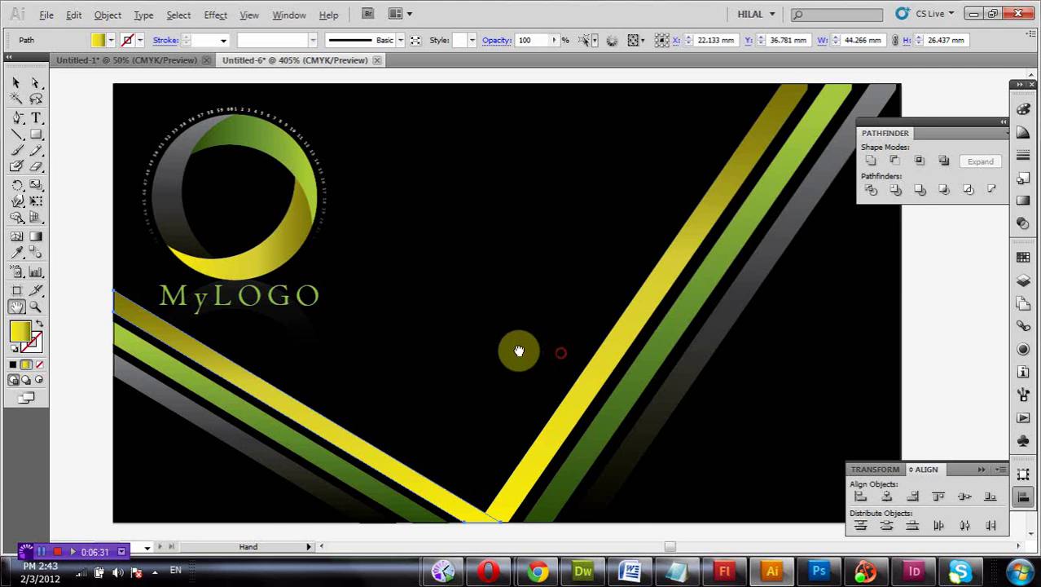
pyautogui.click(38, 86)
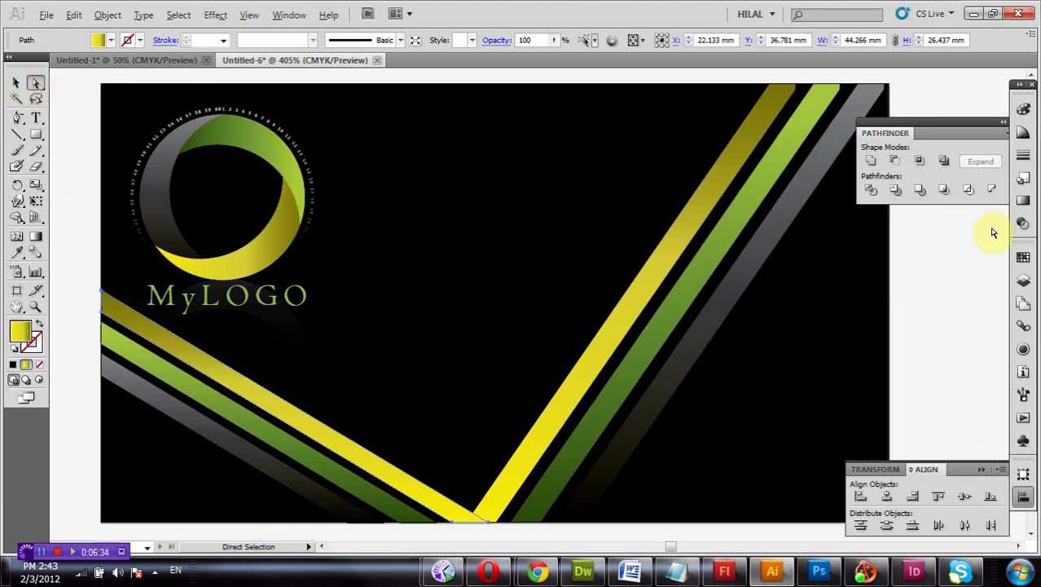
pyautogui.click(887, 96)
pyautogui.moveTo(888, 98); pyautogui.dragTo(888, 95)
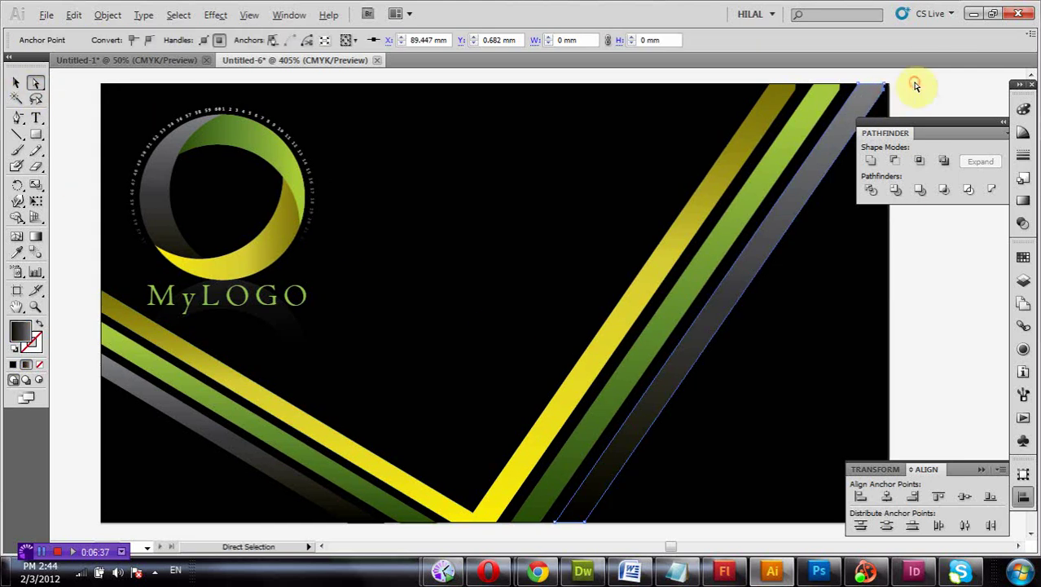
pyautogui.click(580, 264)
pyautogui.moveTo(581, 264); pyautogui.dragTo(597, 256)
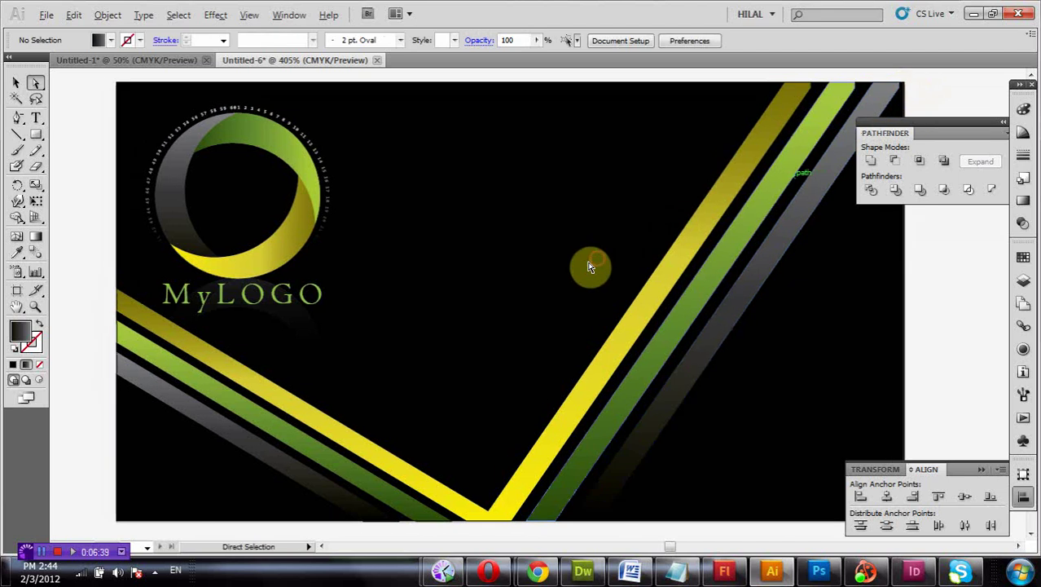
pyautogui.press('space')
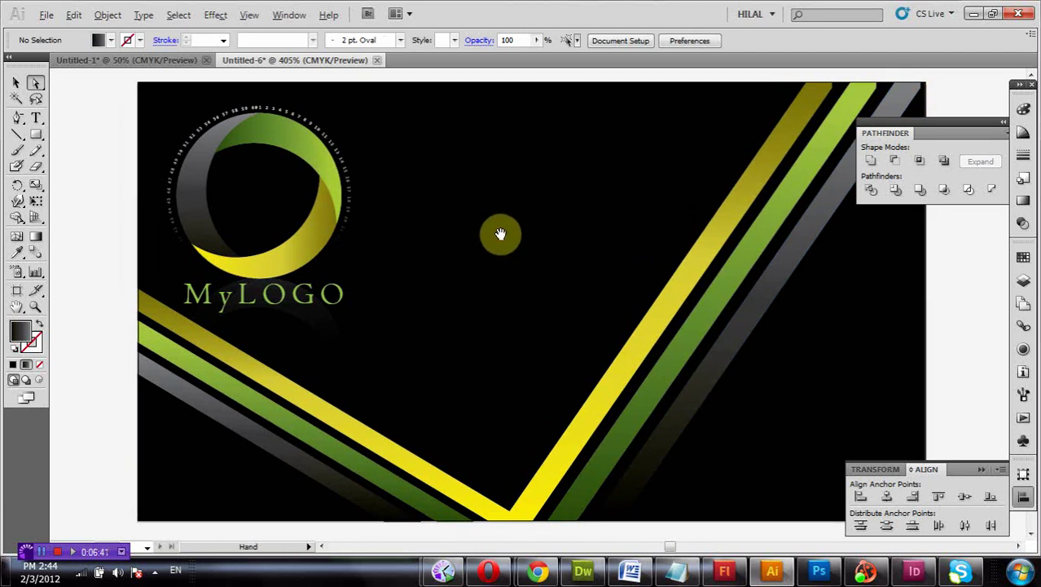
# - Zoom out, move the name text aside, and make its fill white
pyautogui.hotkey('ctrl', '-')
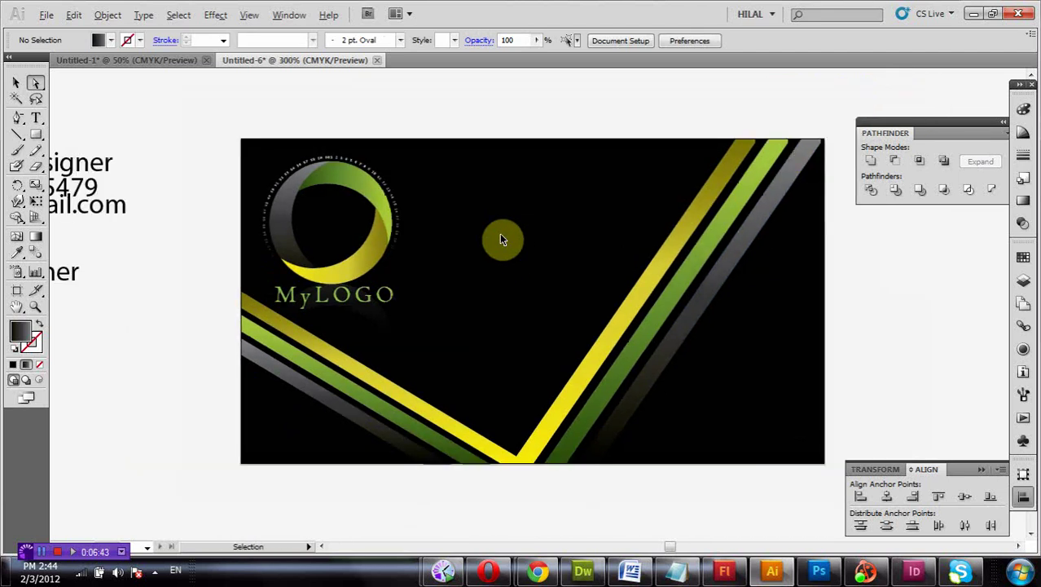
pyautogui.hotkey('ctrl', '-')
pyautogui.hotkey('ctrl', '-')
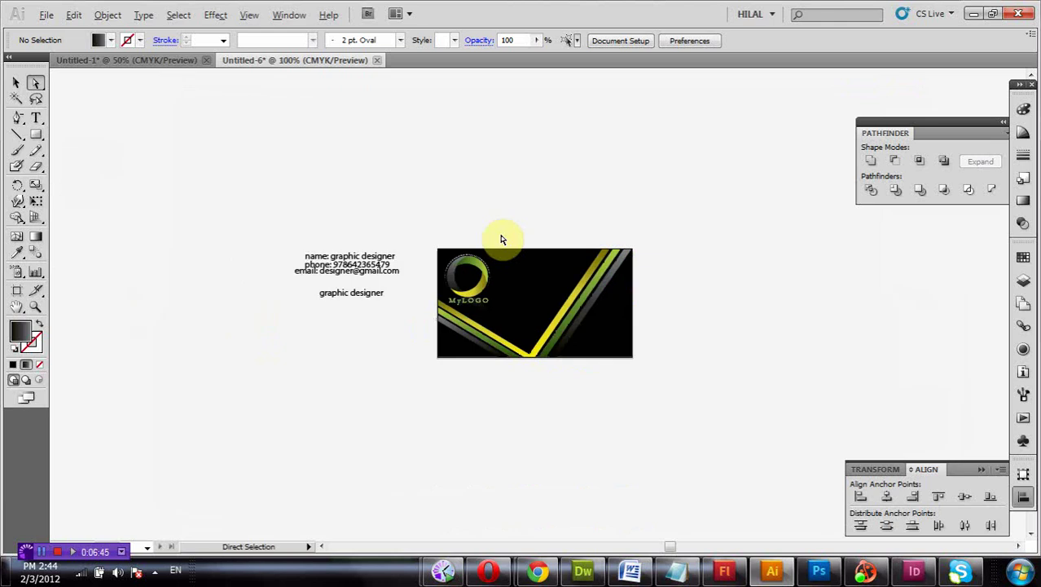
pyautogui.click(17, 84)
pyautogui.moveTo(345, 258)
pyautogui.mouseDown()
pyautogui.moveTo(528, 194)
pyautogui.moveTo(507, 194)
pyautogui.mouseUp()
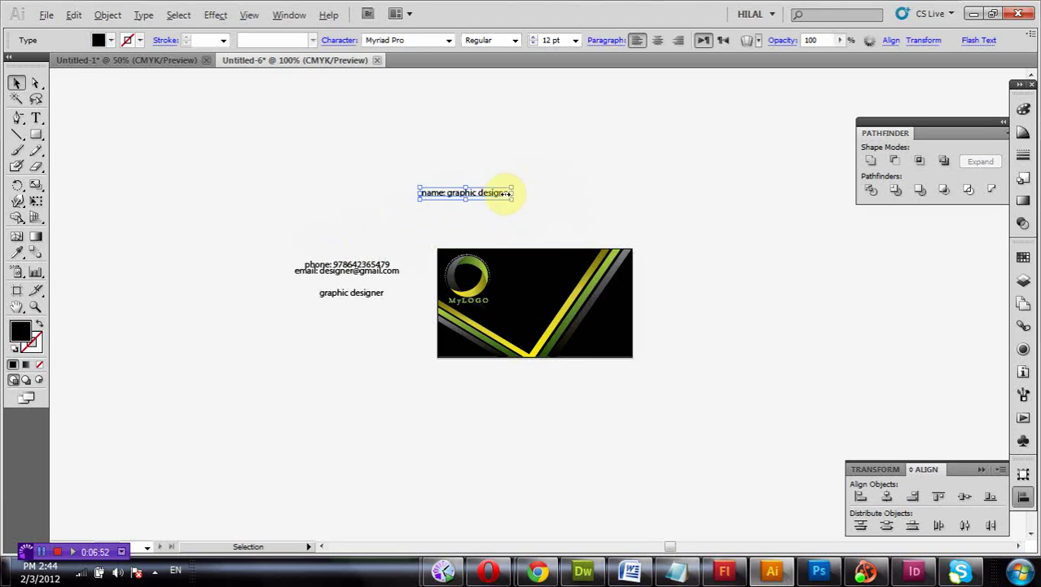
pyautogui.press('t')
pyautogui.tripleClick(497, 194)
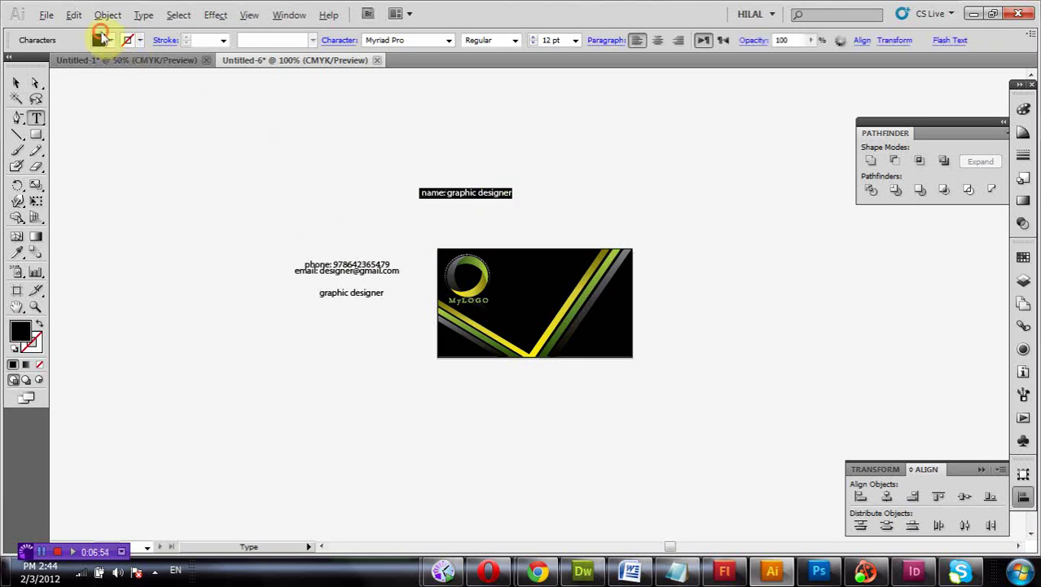
pyautogui.click(102, 41)
pyautogui.click(31, 75)
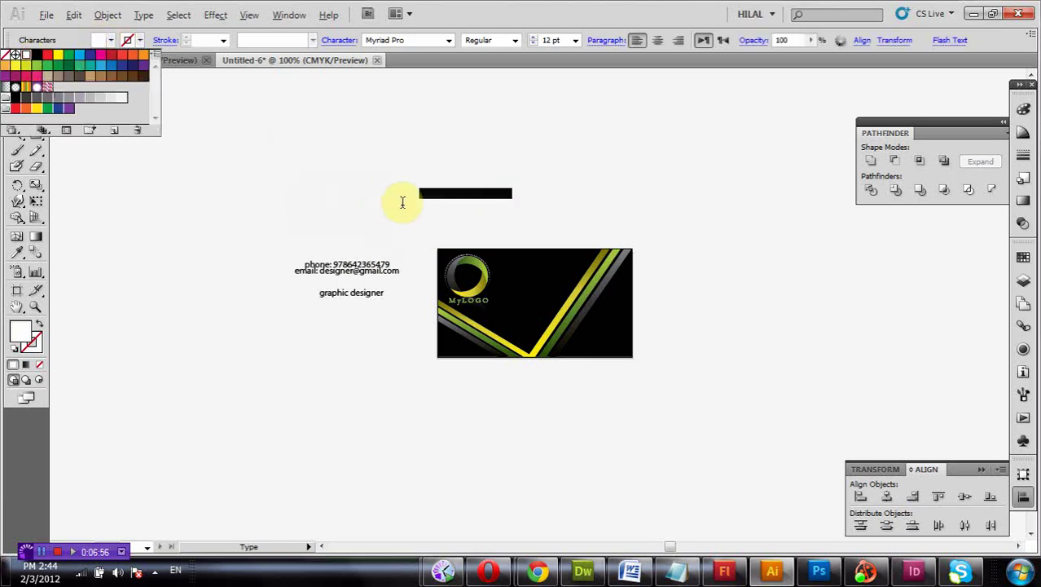
# - Rotate the name text about 45° and place it on the black card
pyautogui.click(17, 83)
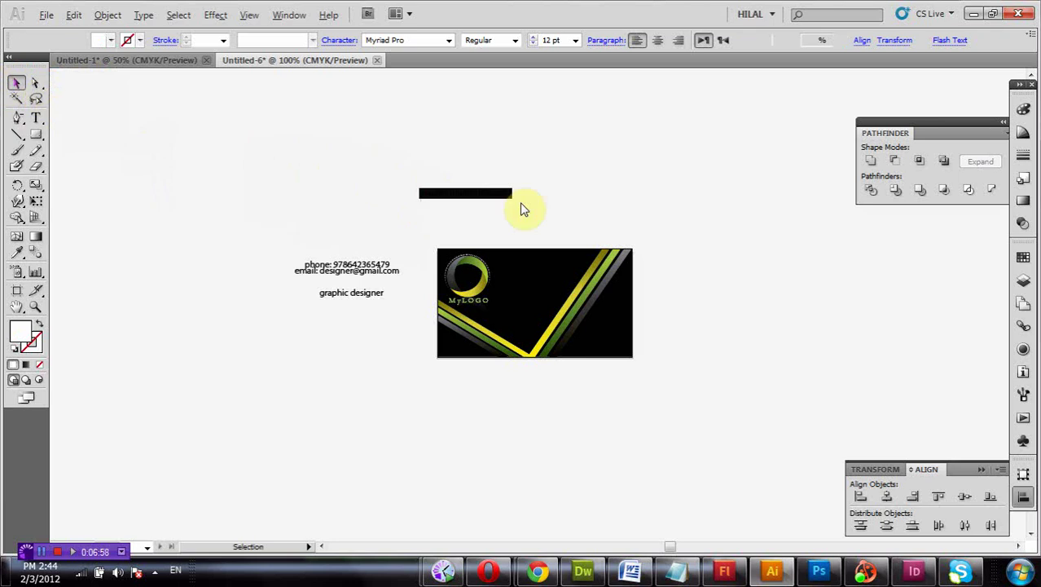
pyautogui.moveTo(518, 181); pyautogui.dragTo(500, 216)
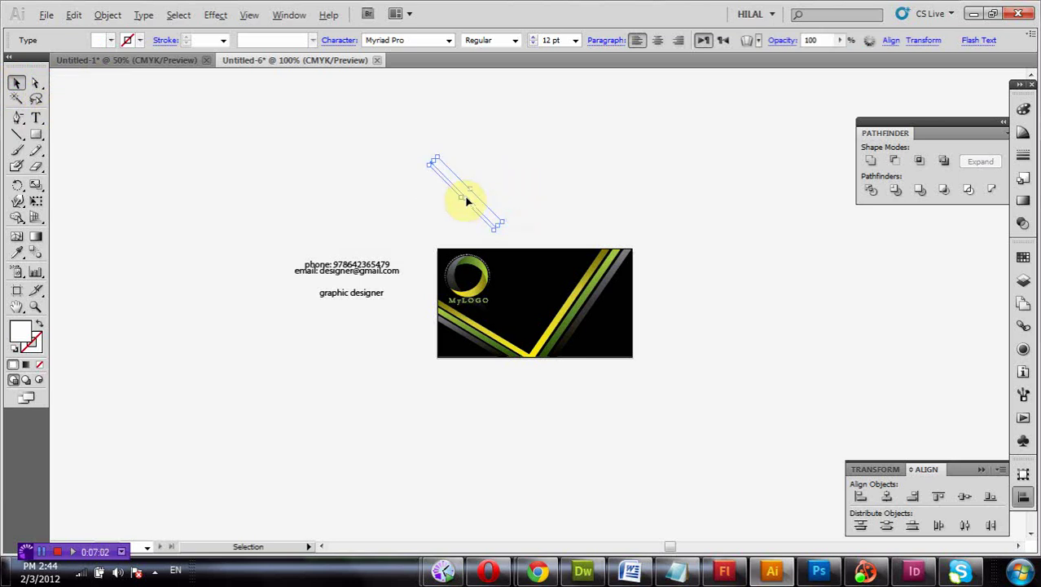
pyautogui.moveTo(489, 214)
pyautogui.mouseDown()
pyautogui.moveTo(570, 320)
pyautogui.moveTo(562, 234)
pyautogui.moveTo(551, 226)
pyautogui.moveTo(559, 231)
pyautogui.moveTo(515, 292)
pyautogui.mouseUp()
# - Bring the name text and the contact text block to the front of the card
pyautogui.click(545, 196)
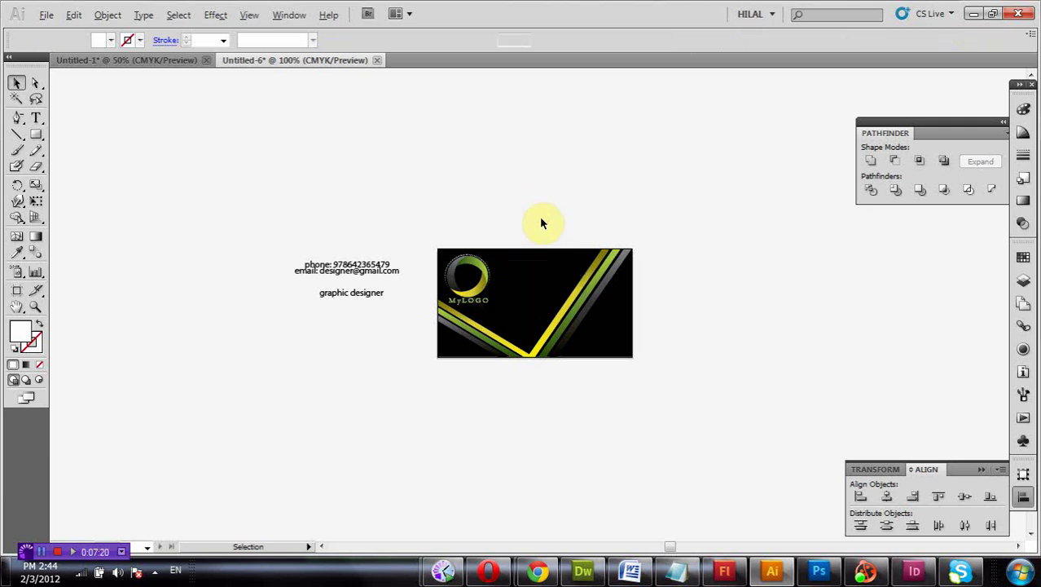
pyautogui.click(519, 275)
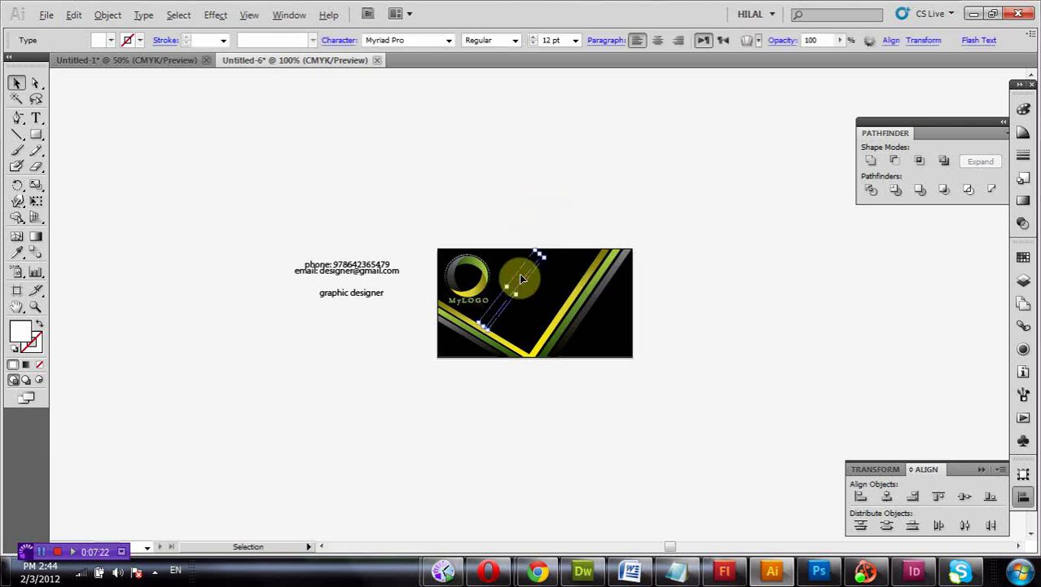
pyautogui.rightClick(520, 274)
pyautogui.moveTo(564, 422)
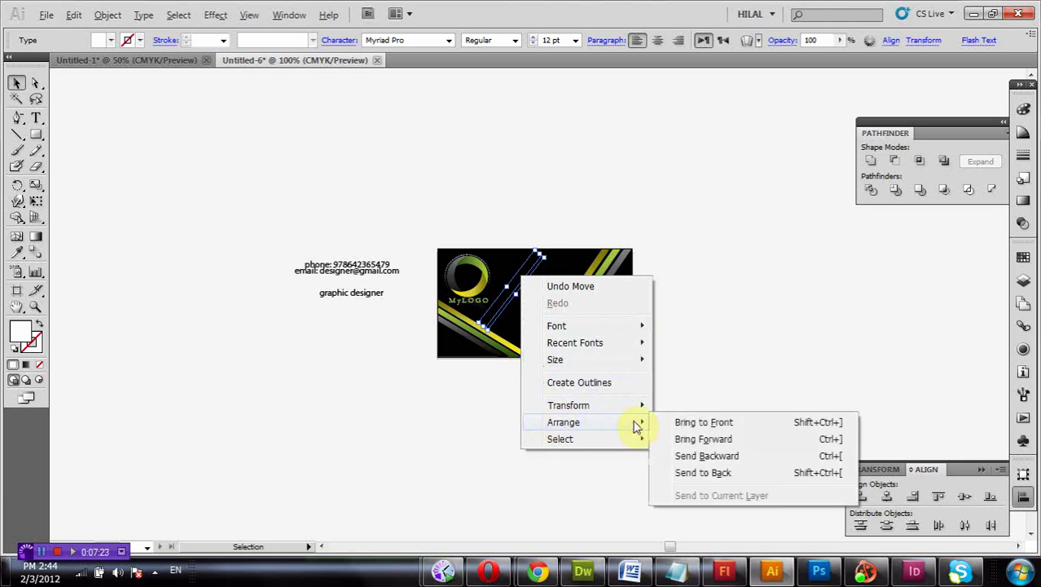
pyautogui.click(683, 422)
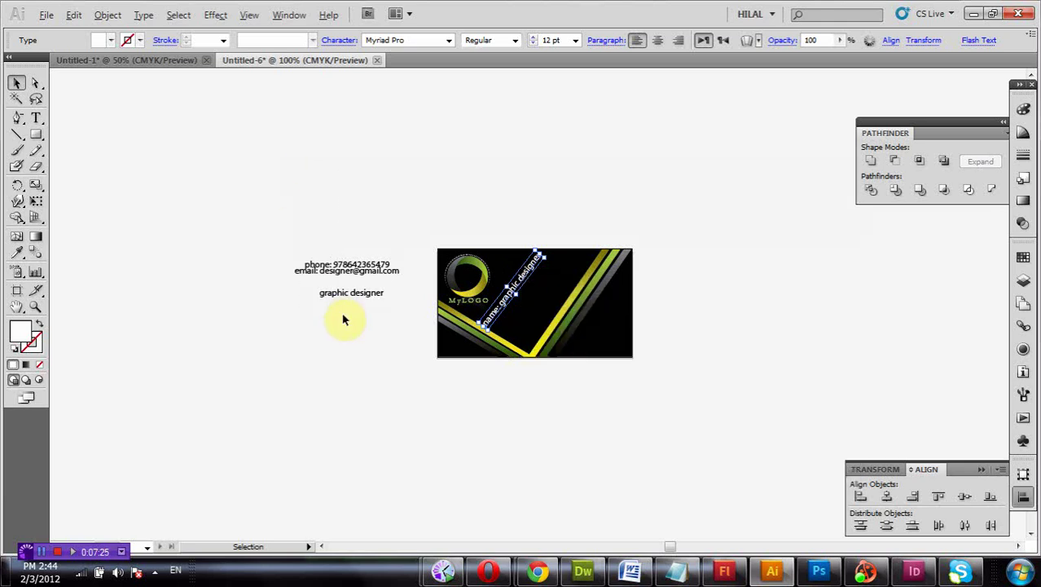
pyautogui.rightClick(342, 274)
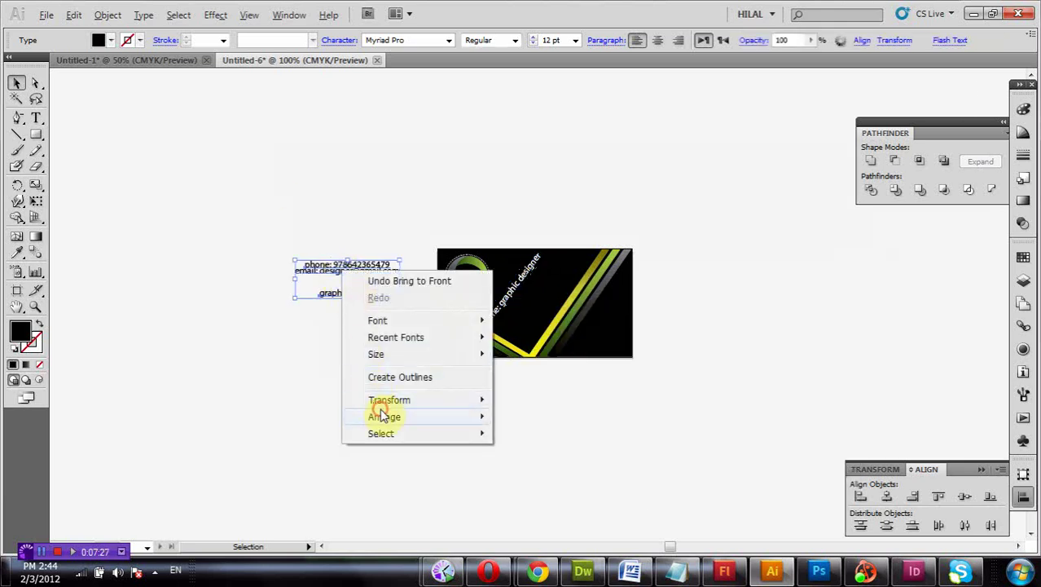
pyautogui.moveTo(423, 416)
pyautogui.click(536, 418)
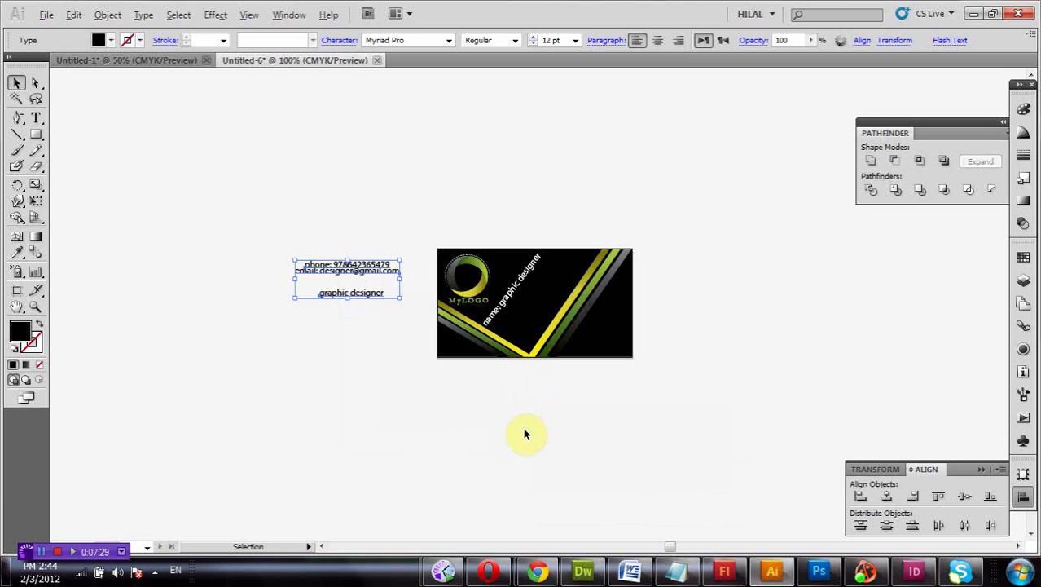
# - Move the contact text block to the card's lower right
pyautogui.click(525, 433)
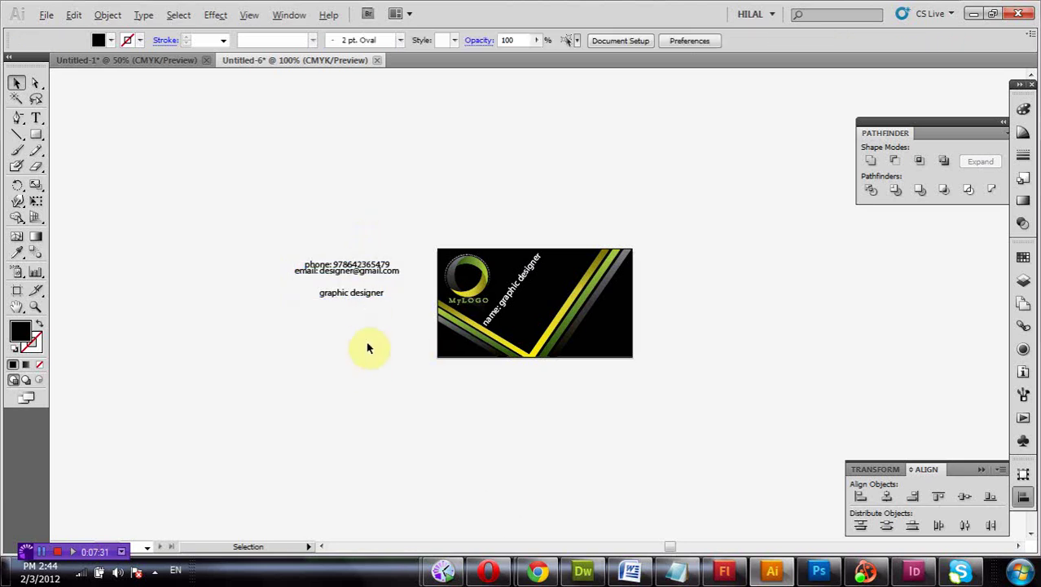
pyautogui.moveTo(372, 295); pyautogui.dragTo(730, 324)
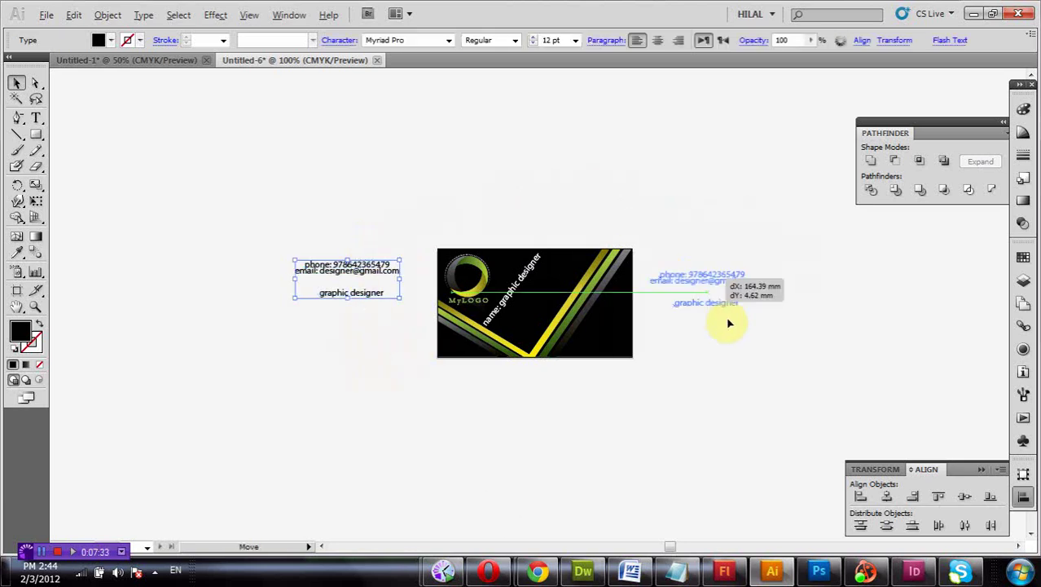
pyautogui.moveTo(730, 324)
pyautogui.mouseDown()
pyautogui.moveTo(754, 338)
pyautogui.moveTo(629, 349)
pyautogui.mouseUp()
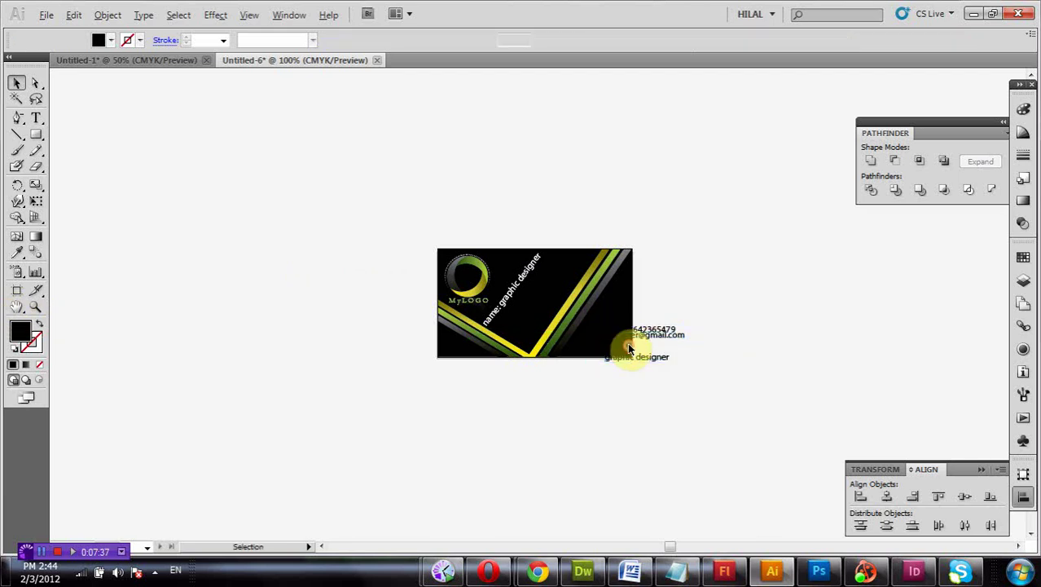
pyautogui.click(97, 286)
# - Zoom in on the card and set the rotated name line to 10 pt
pyautogui.click(33, 306)
pyautogui.moveTo(420, 213); pyautogui.dragTo(692, 411)
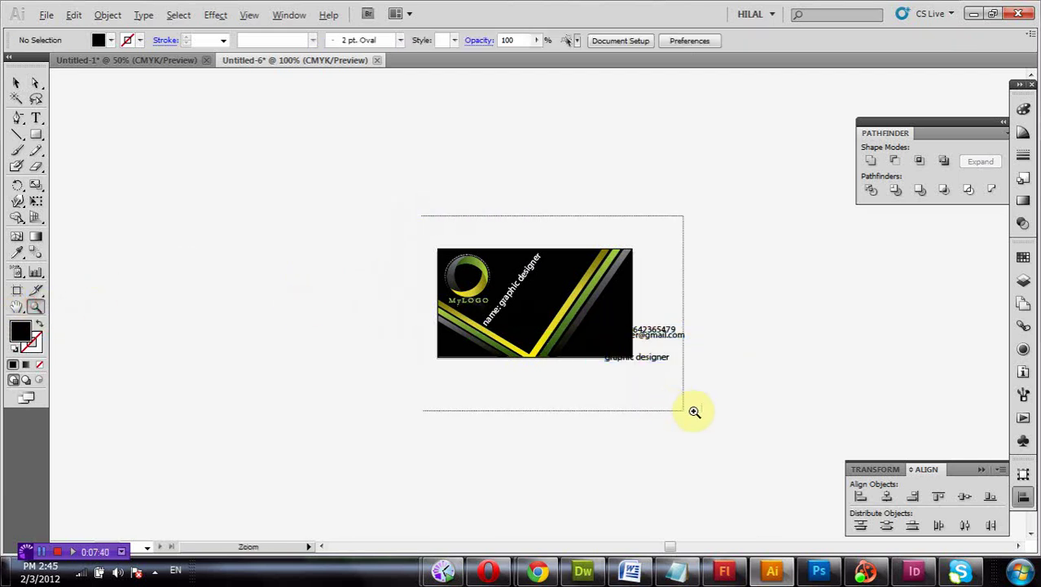
pyautogui.moveTo(277, 141); pyautogui.dragTo(818, 455)
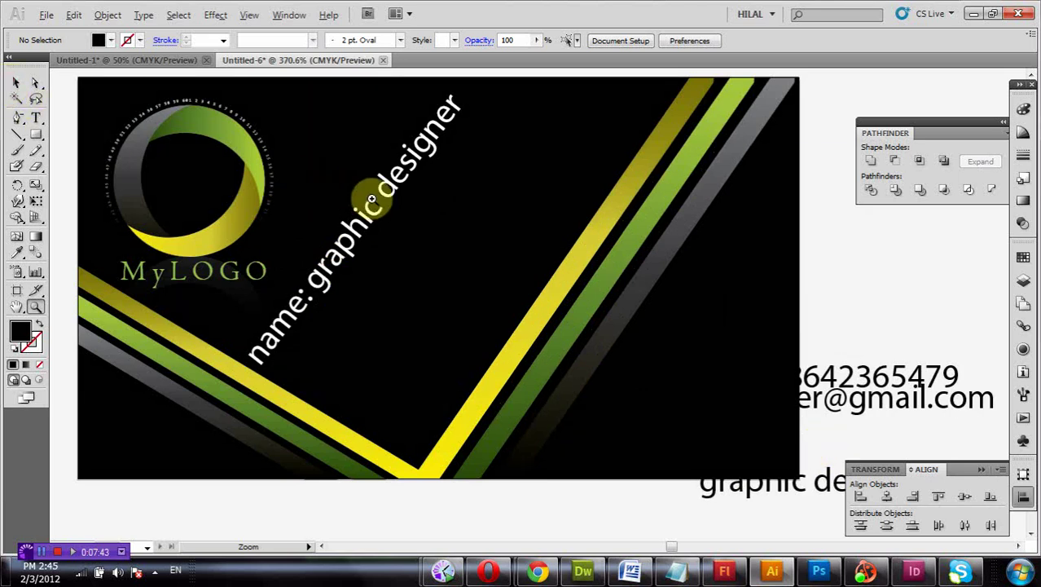
pyautogui.click(16, 85)
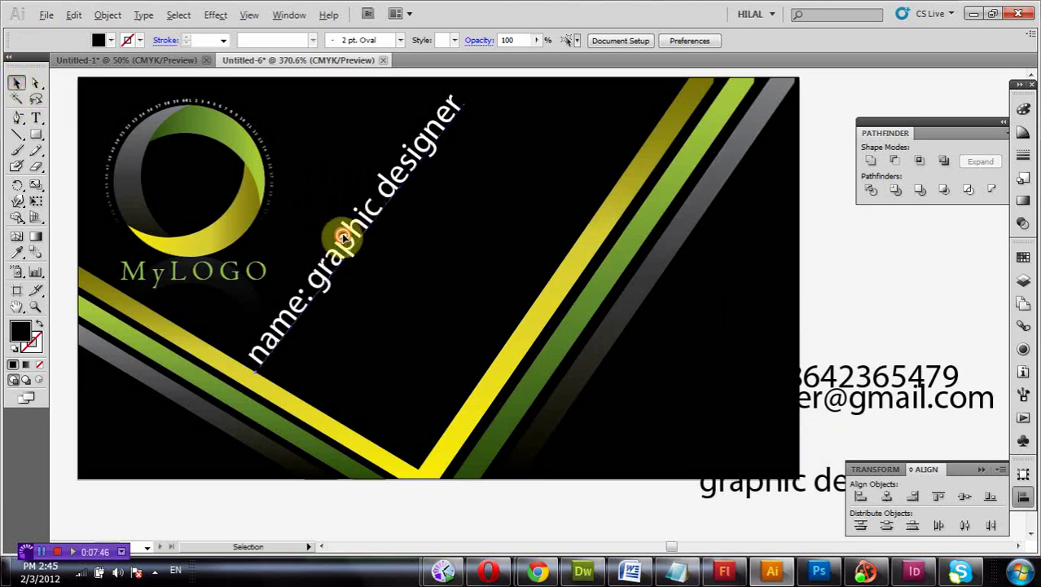
pyautogui.doubleClick(342, 237)
pyautogui.click(343, 237)
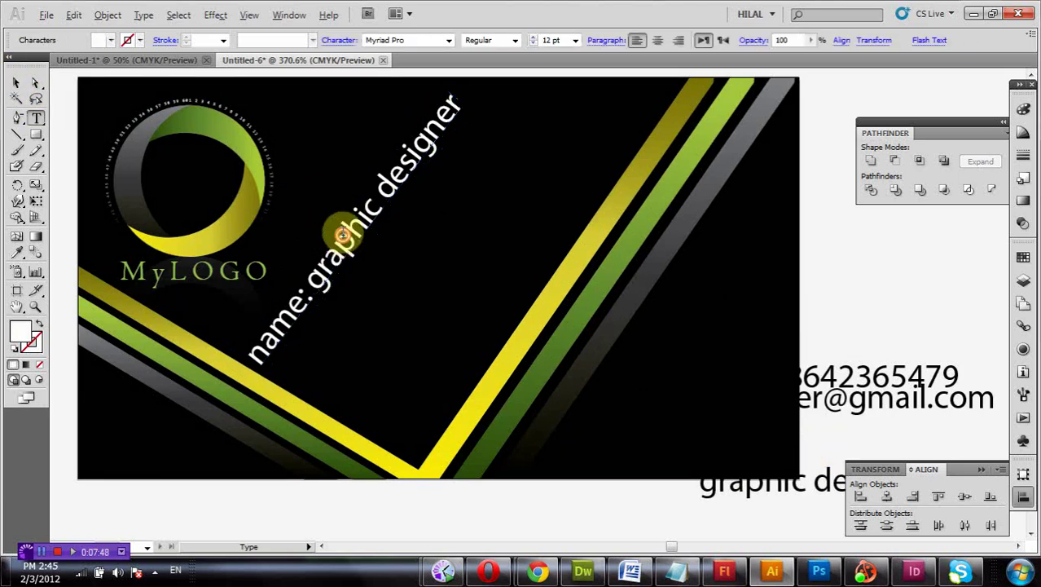
pyautogui.doubleClick(343, 237)
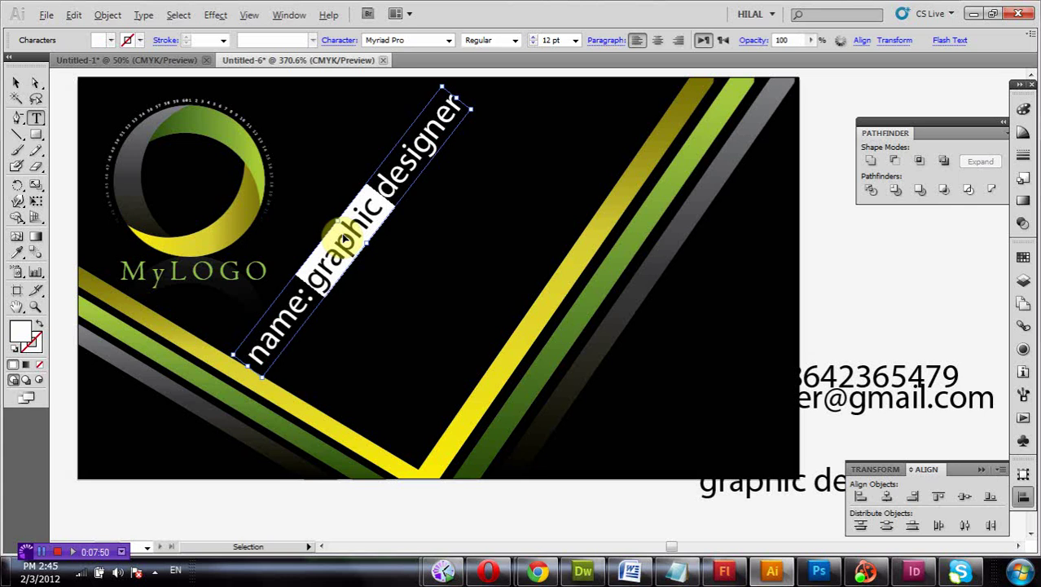
pyautogui.hotkey('ctrl', 'a')
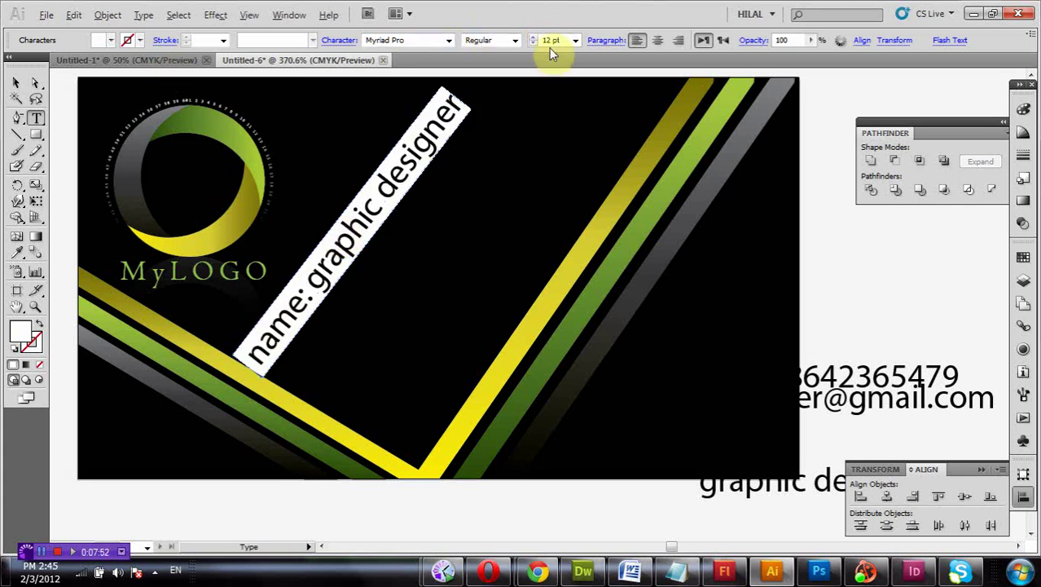
pyautogui.click(533, 44)
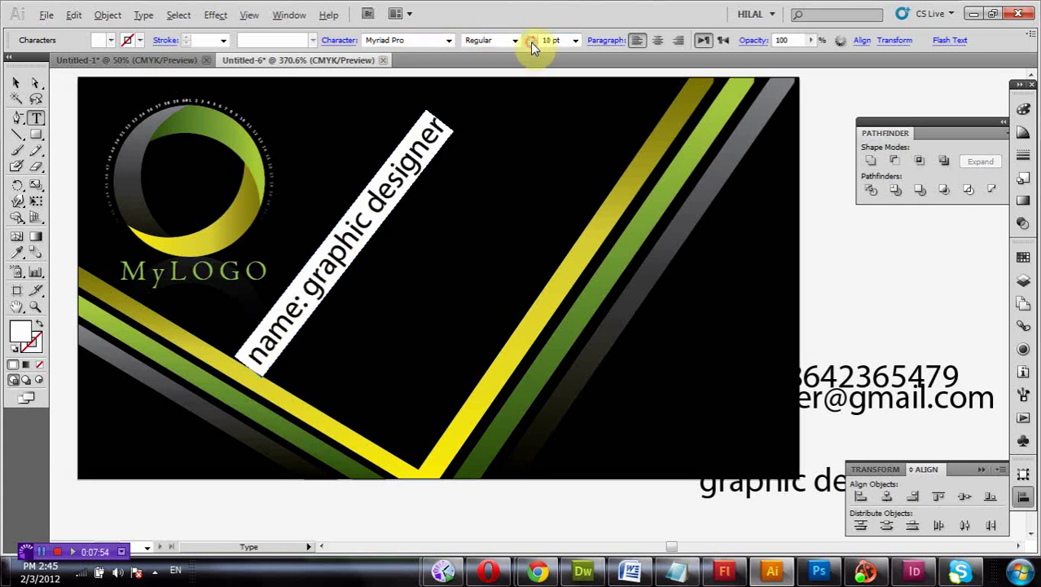
pyautogui.click(531, 42)
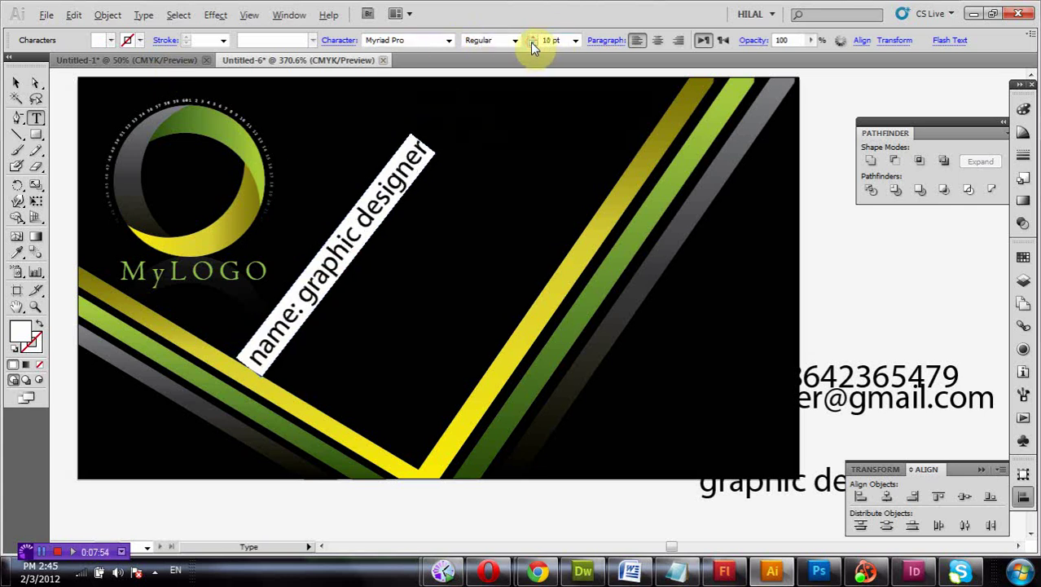
# - Re-angle the name line slightly to run diagonally, then deselect it
pyautogui.click(18, 83)
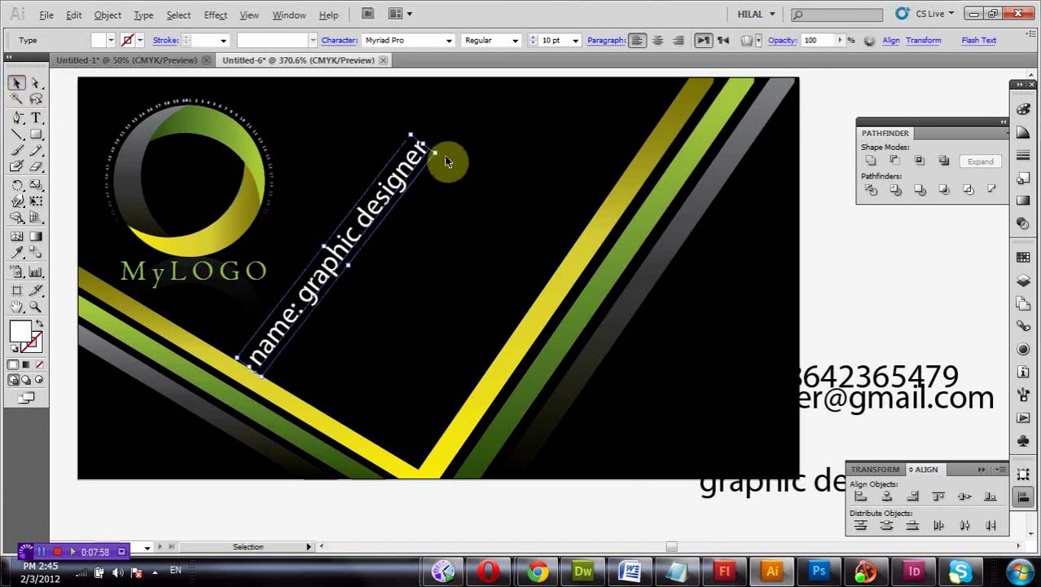
pyautogui.moveTo(437, 154); pyautogui.dragTo(437, 157)
pyautogui.click(456, 181)
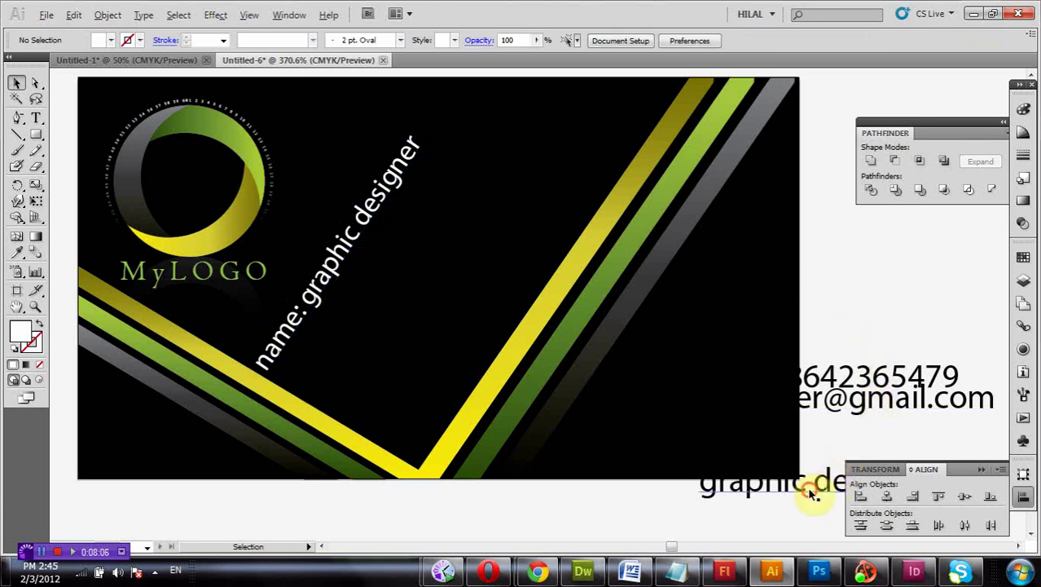
# - Park the spare 'graphic designer' text aside and place the phone text diagonally below the name line
pyautogui.moveTo(811, 493); pyautogui.dragTo(352, 288)
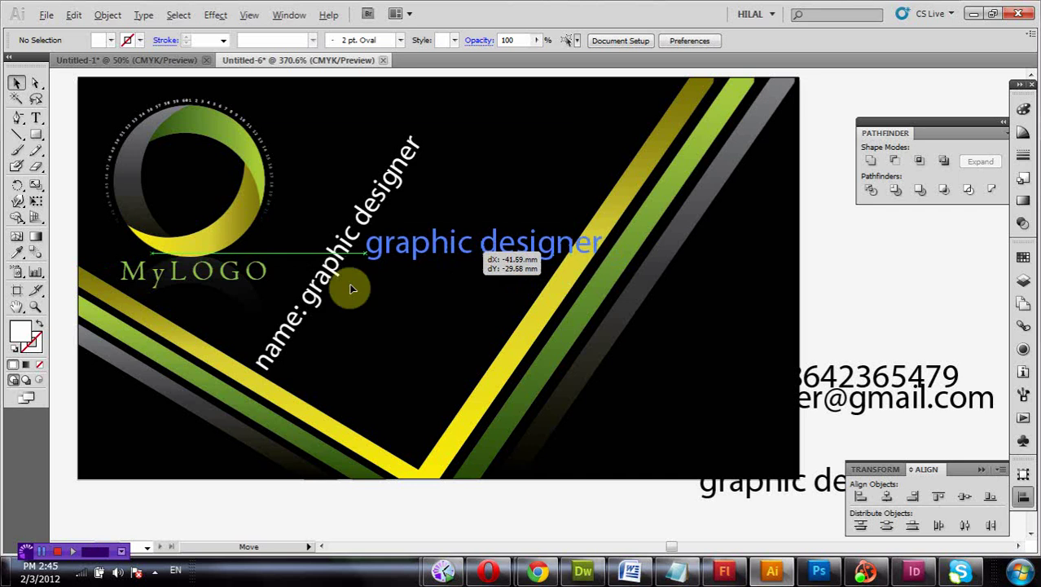
pyautogui.moveTo(352, 289)
pyautogui.mouseDown()
pyautogui.moveTo(719, 376)
pyautogui.moveTo(823, 458)
pyautogui.mouseUp()
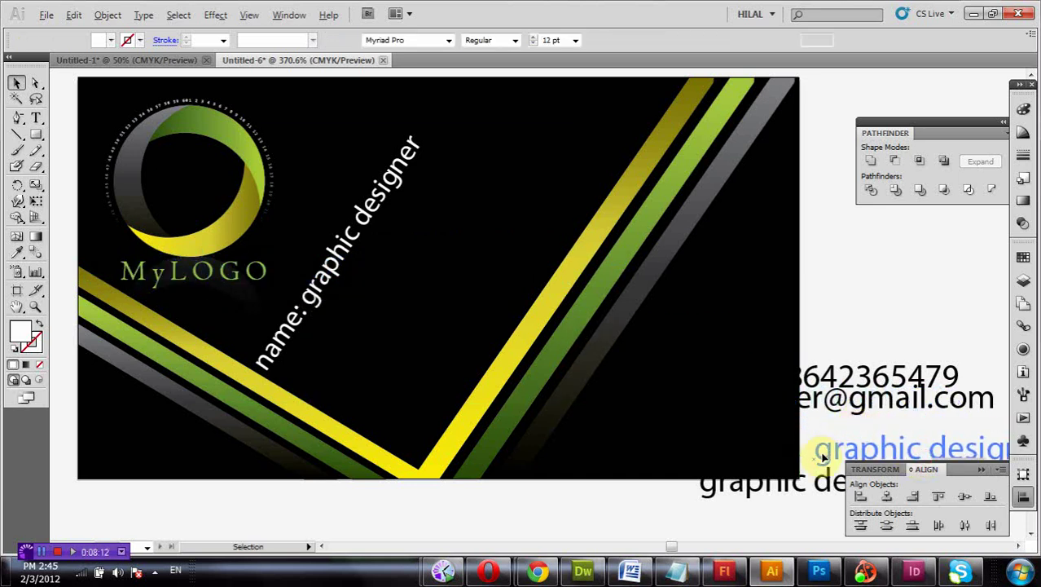
pyautogui.moveTo(852, 380); pyautogui.dragTo(558, 241)
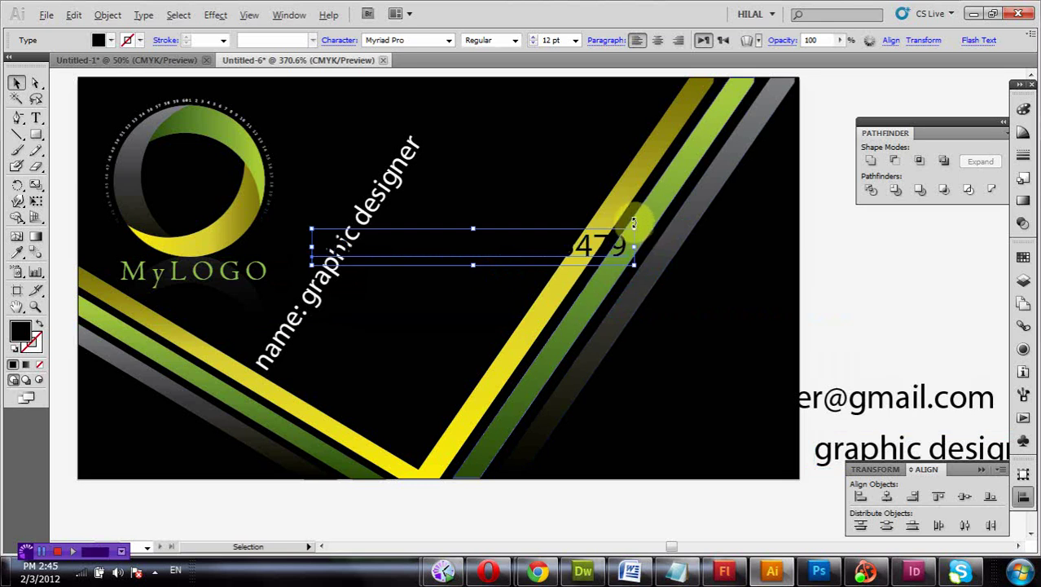
pyautogui.moveTo(639, 230)
pyautogui.mouseDown()
pyautogui.moveTo(505, 140)
pyautogui.moveTo(516, 144)
pyautogui.mouseUp()
pyautogui.moveTo(505, 199)
pyautogui.mouseDown()
pyautogui.moveTo(420, 218)
pyautogui.moveTo(413, 209)
pyautogui.mouseUp()
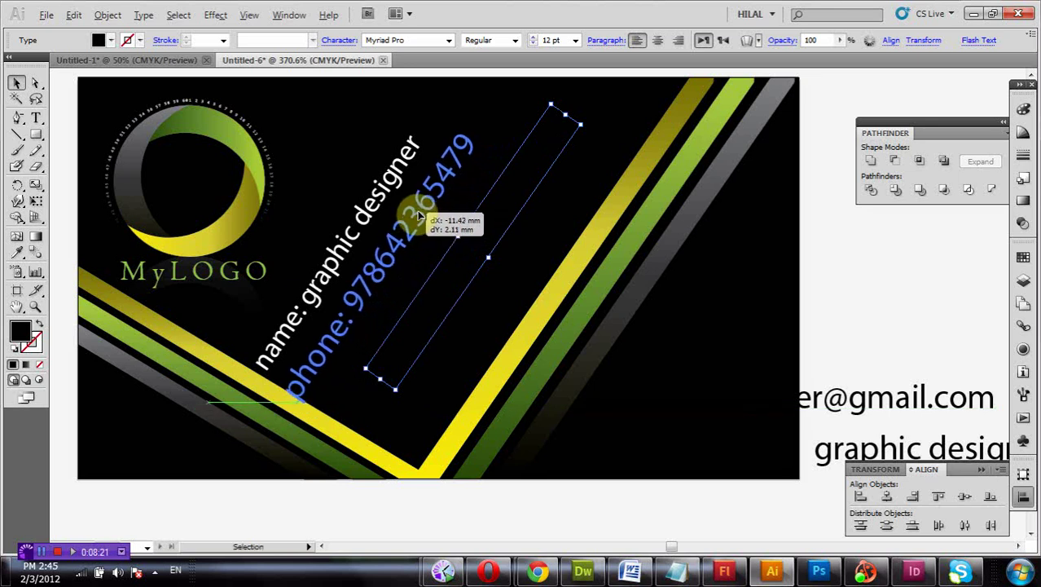
# - Make the phone line white 10 pt text
pyautogui.press('t')
pyautogui.tripleClick(414, 209)
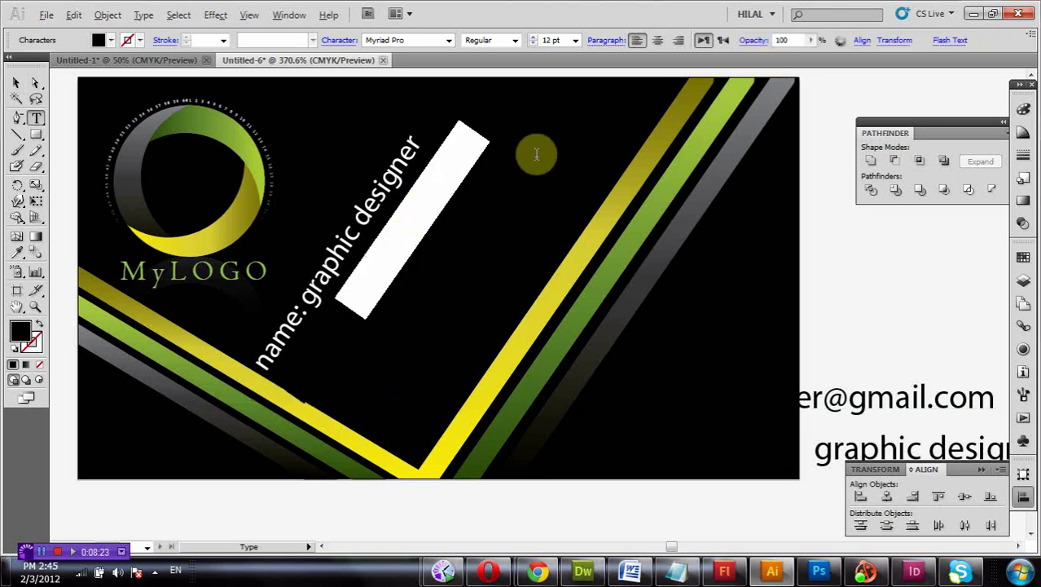
pyautogui.hotkey('ctrl', 'v')
pyautogui.click(473, 153)
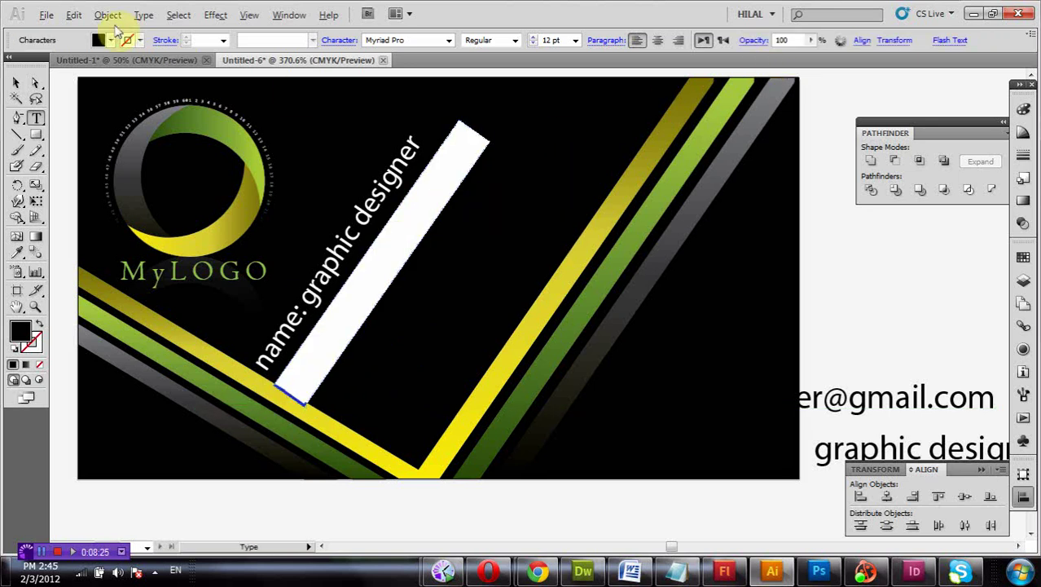
pyautogui.click(112, 40)
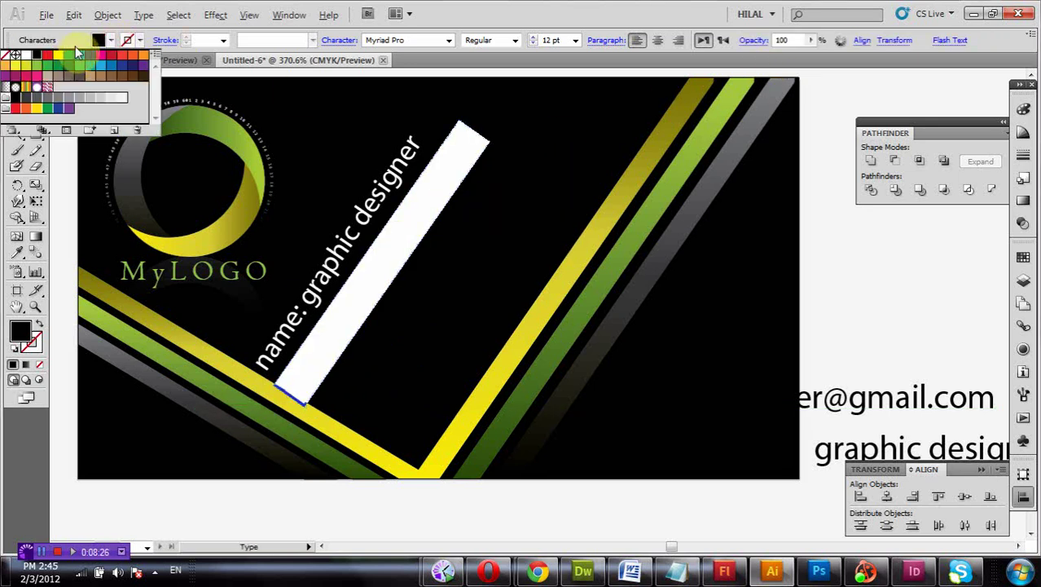
pyautogui.click(26, 55)
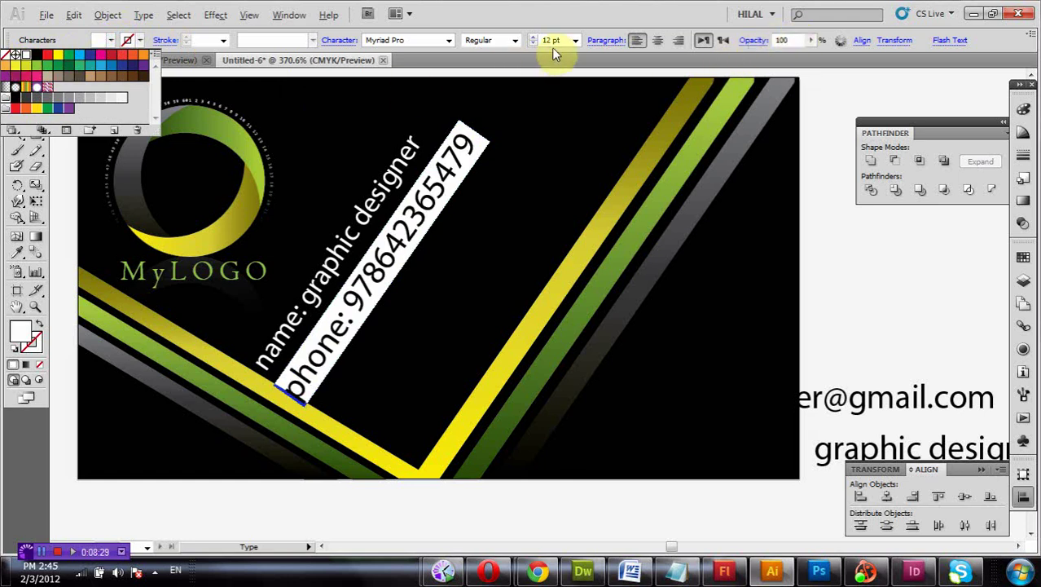
pyautogui.click(575, 41)
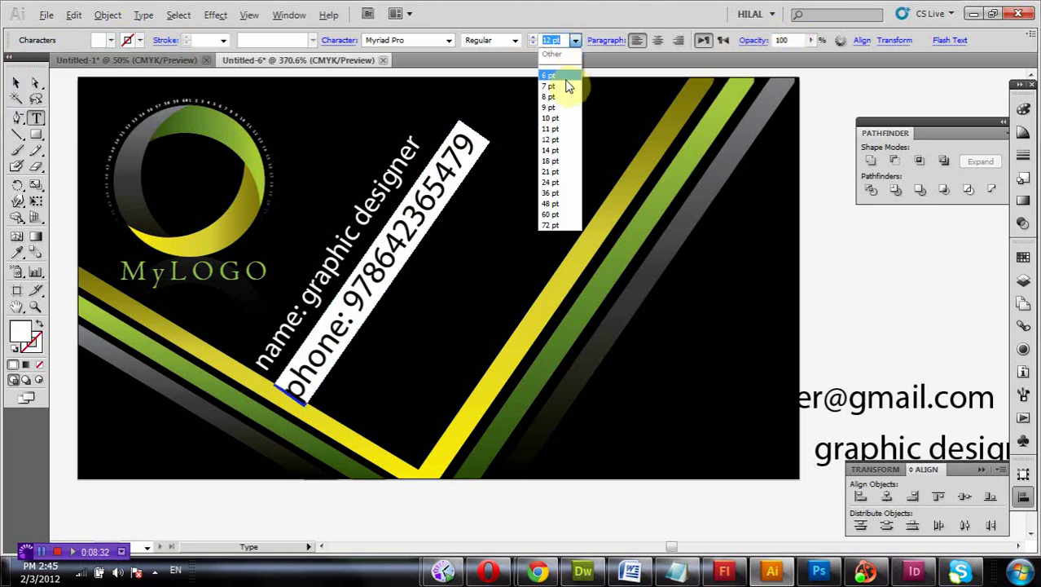
pyautogui.click(561, 114)
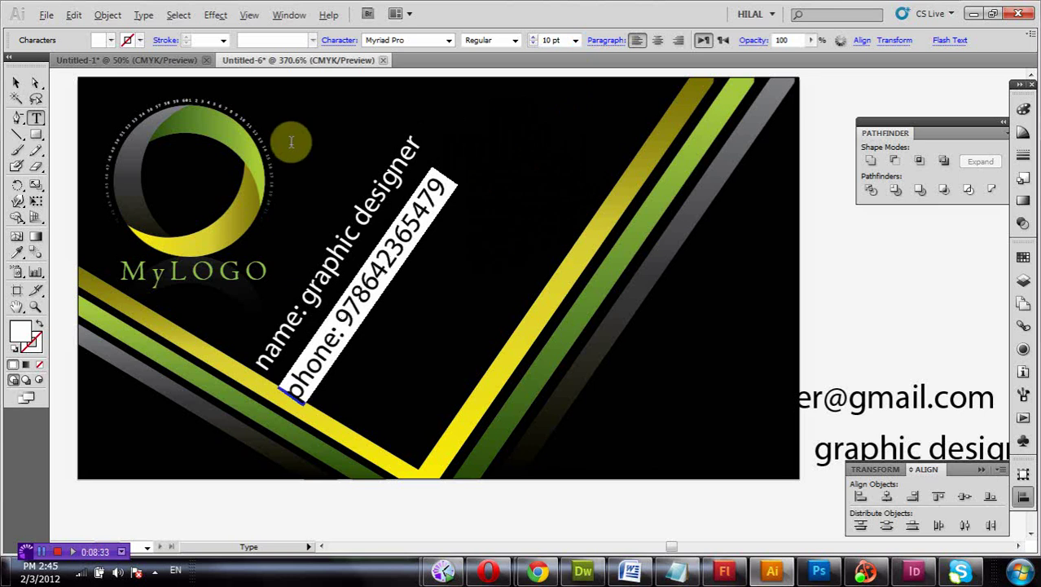
pyautogui.click(17, 83)
# - Rotate the name and phone lines together until they sit level near the top
pyautogui.click(139, 159)
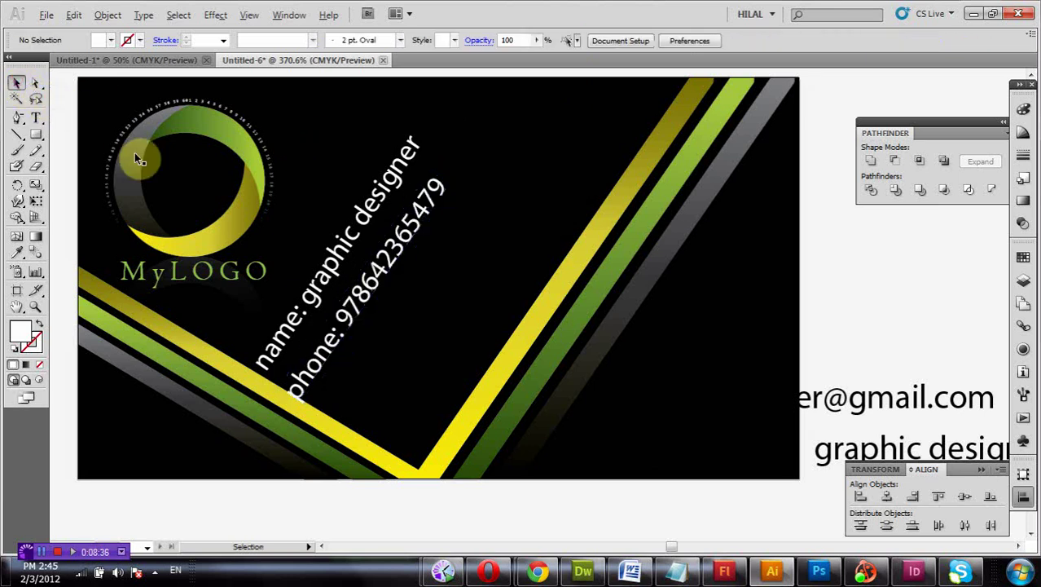
pyautogui.moveTo(395, 244); pyautogui.dragTo(395, 237)
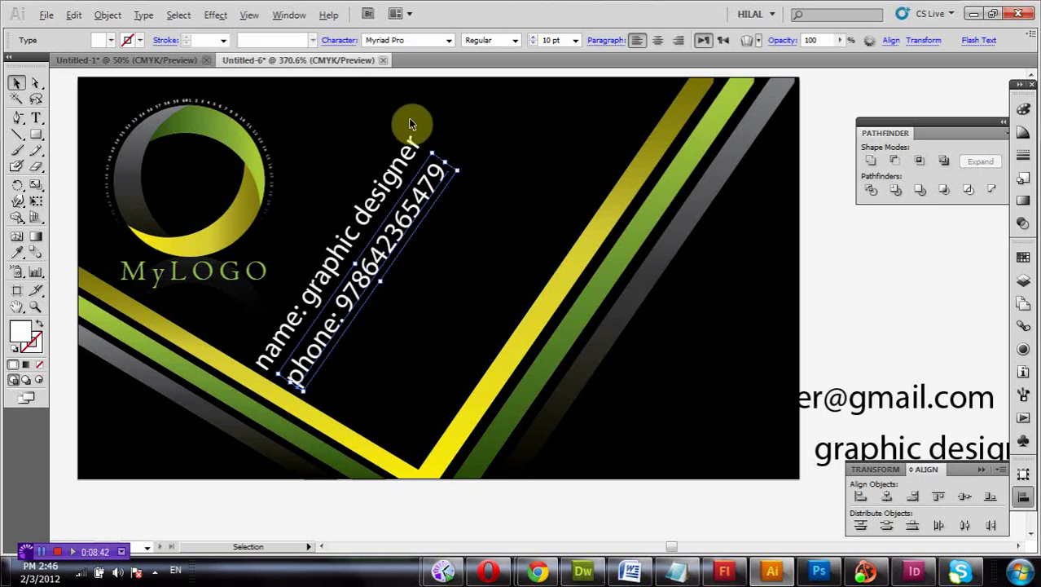
pyautogui.moveTo(401, 119); pyautogui.dragTo(450, 175)
pyautogui.moveTo(462, 126); pyautogui.dragTo(538, 307)
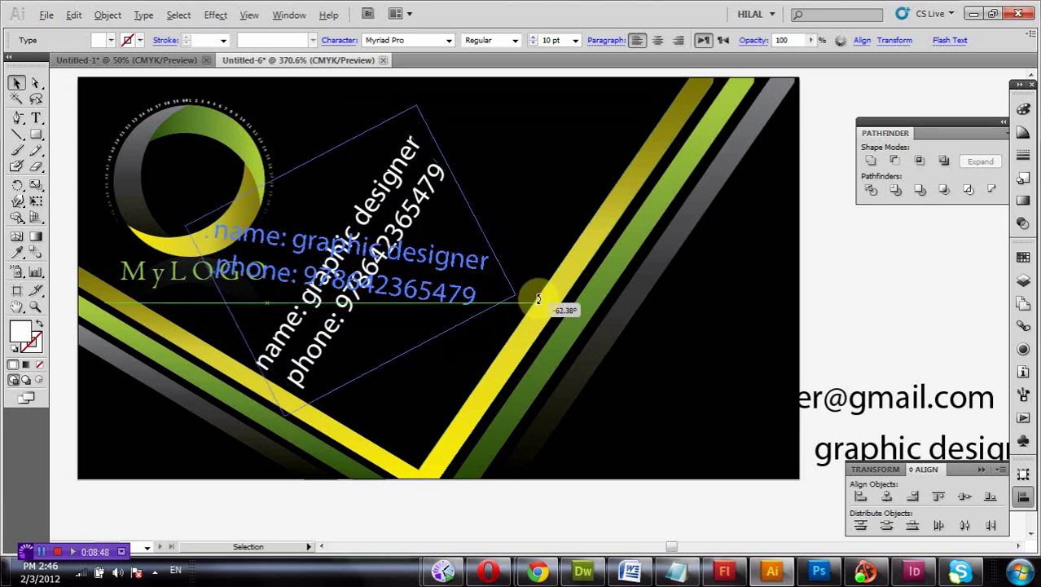
pyautogui.moveTo(537, 307)
pyautogui.mouseDown()
pyautogui.moveTo(547, 286)
pyautogui.moveTo(538, 288)
pyautogui.mouseUp()
pyautogui.hotkey('ctrl', 'z')
pyautogui.scroll(2, 438, 264)
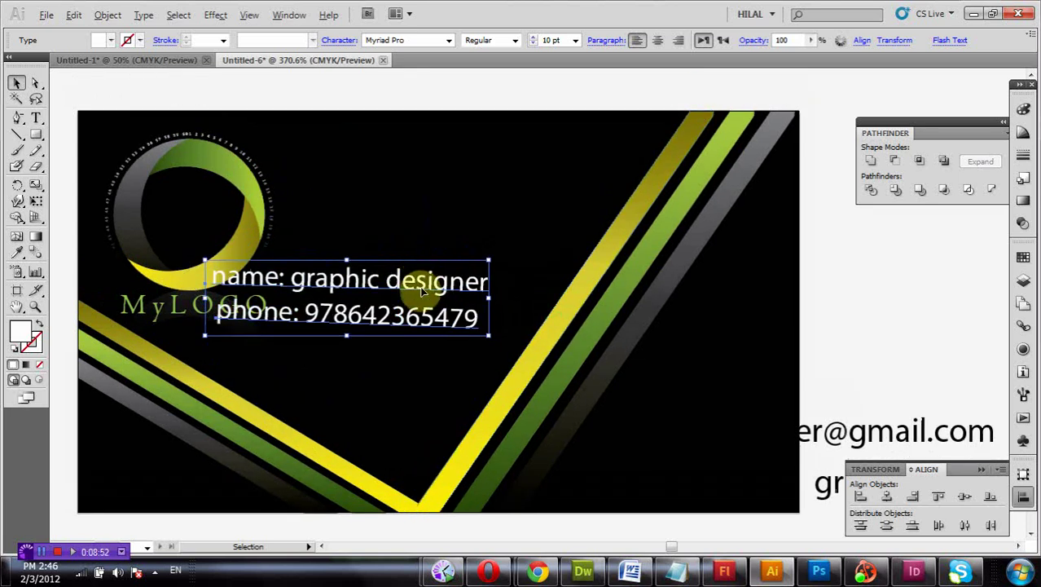
pyautogui.moveTo(467, 254); pyautogui.dragTo(527, 183)
# - Bring the email text onto the card and make it white, 10 pt
pyautogui.click(841, 249)
pyautogui.moveTo(855, 412); pyautogui.dragTo(507, 282)
pyautogui.tripleClick(507, 282)
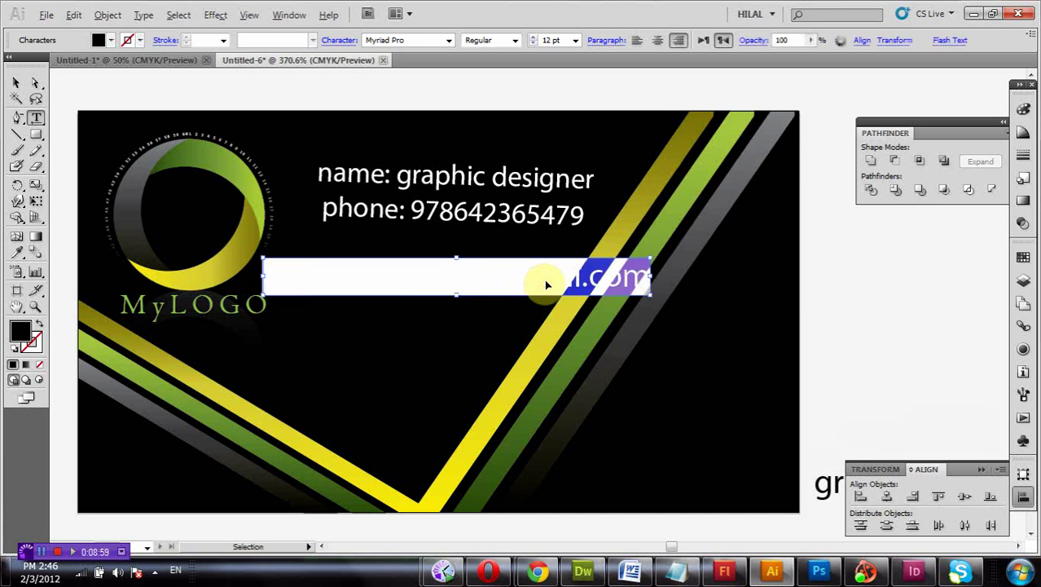
pyautogui.click(110, 40)
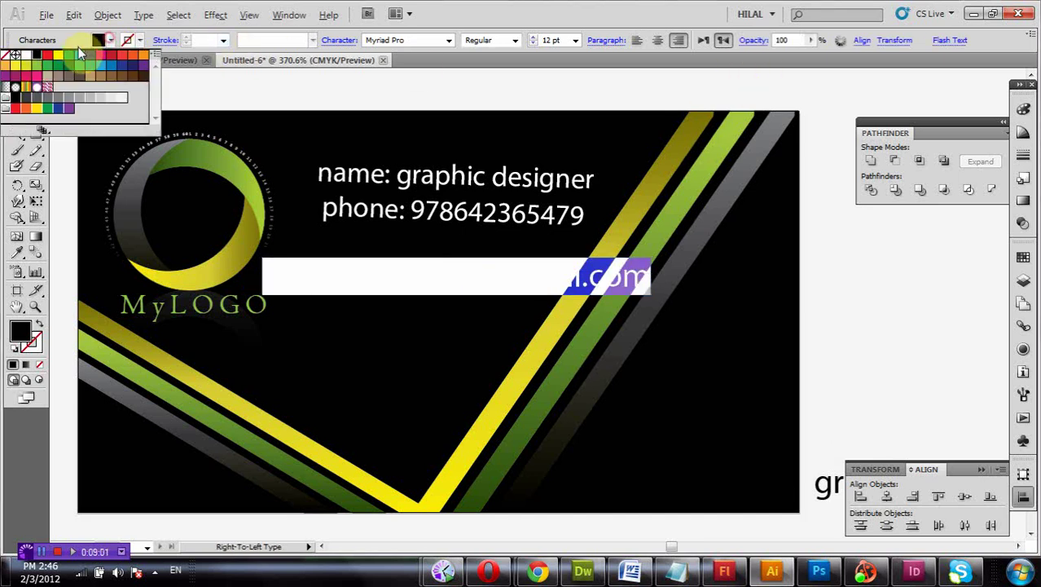
pyautogui.click(26, 54)
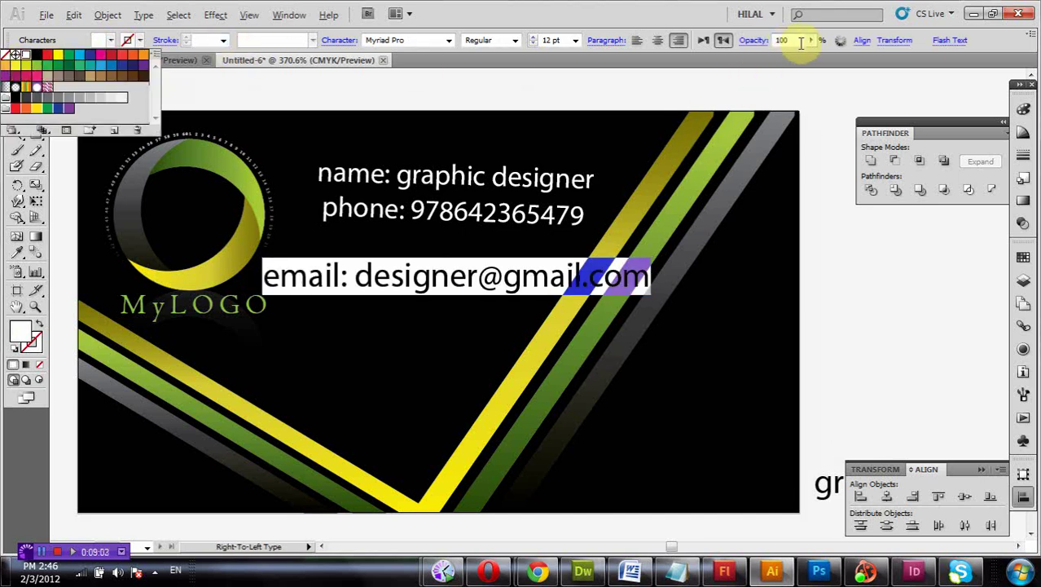
pyautogui.click(575, 40)
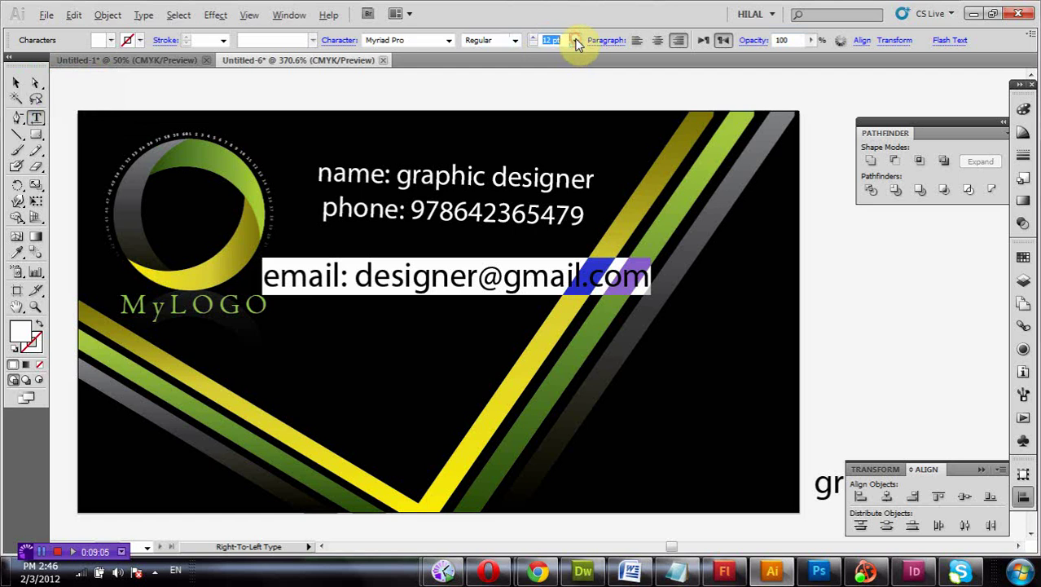
pyautogui.click(551, 119)
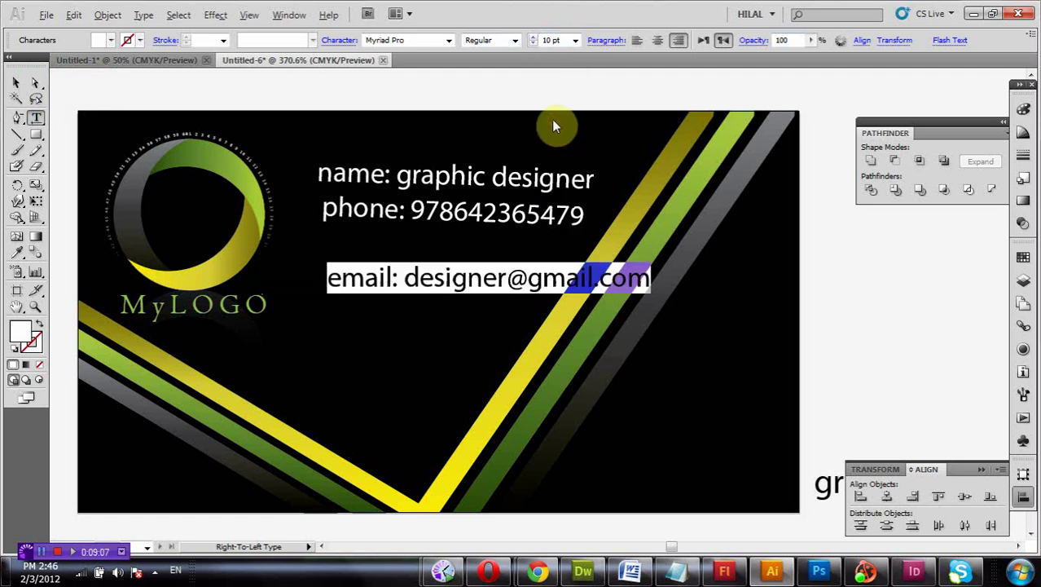
# - Move the email line up directly beneath the phone line
pyautogui.click(19, 84)
pyautogui.click(495, 268)
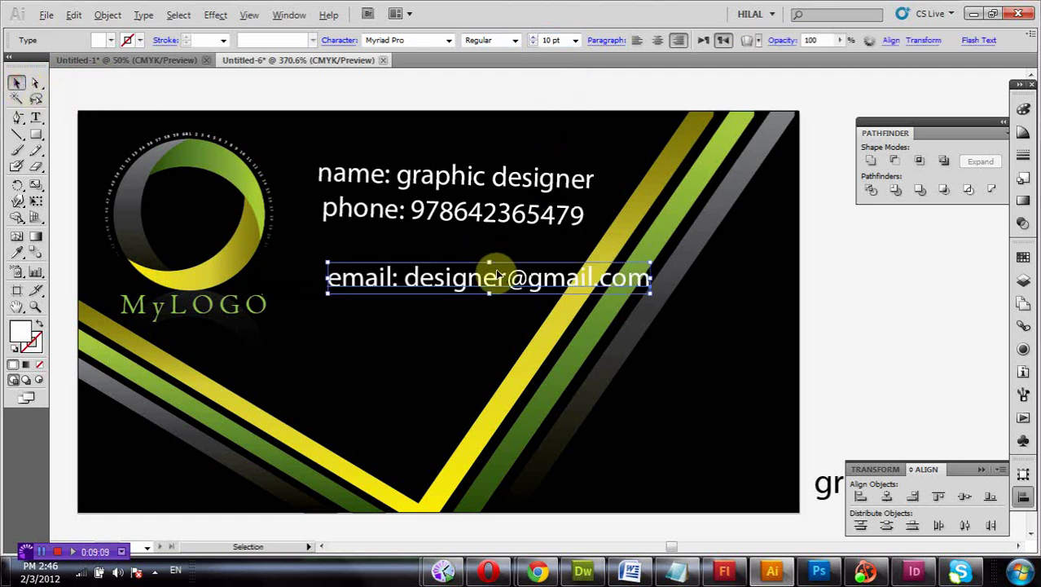
pyautogui.moveTo(469, 261)
pyautogui.mouseDown()
pyautogui.moveTo(453, 236)
pyautogui.moveTo(422, 252)
pyautogui.moveTo(323, 247)
pyautogui.mouseUp()
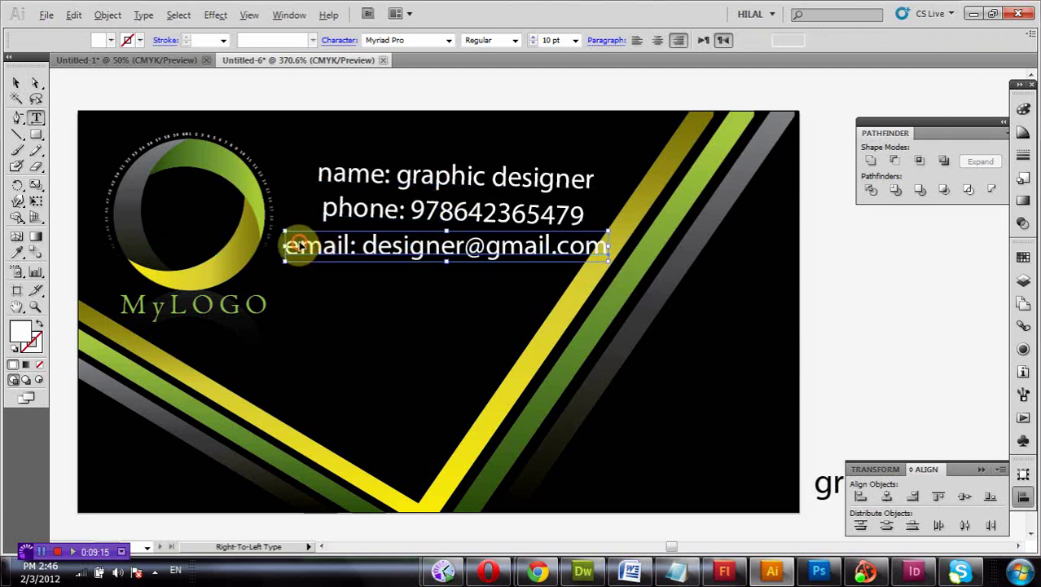
pyautogui.doubleClick(290, 244)
# - Capitalise the label to 'Phone' and select the leading 'n' of 'name'
pyautogui.doubleClick(289, 243)
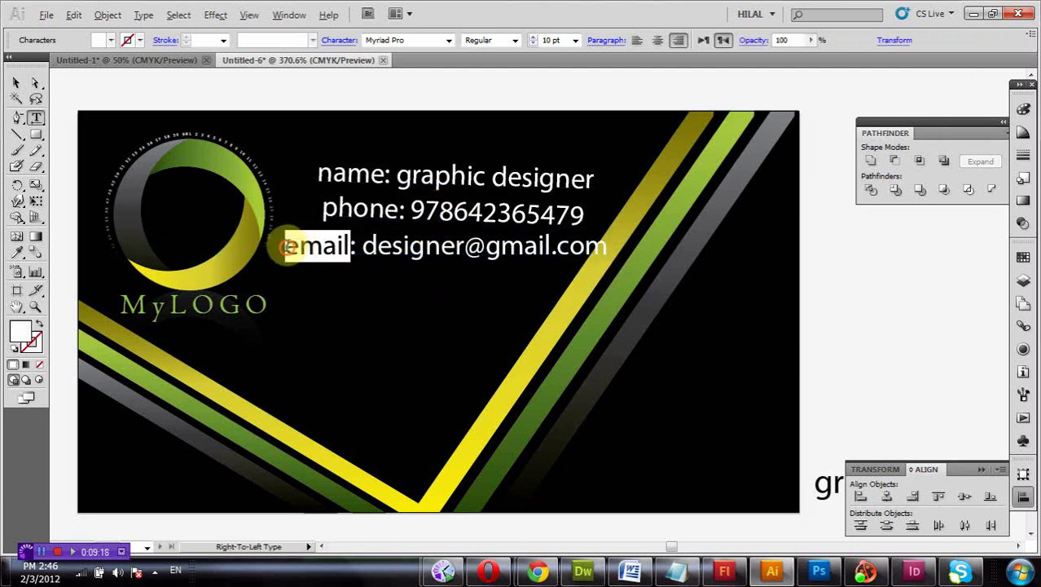
pyautogui.click(293, 247)
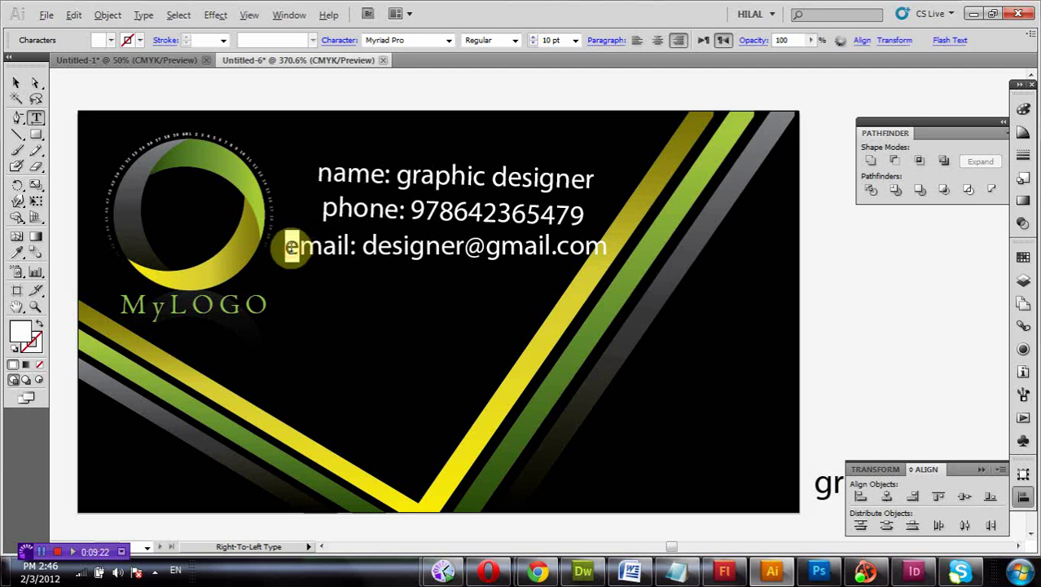
pyautogui.write('E')
pyautogui.click(323, 209)
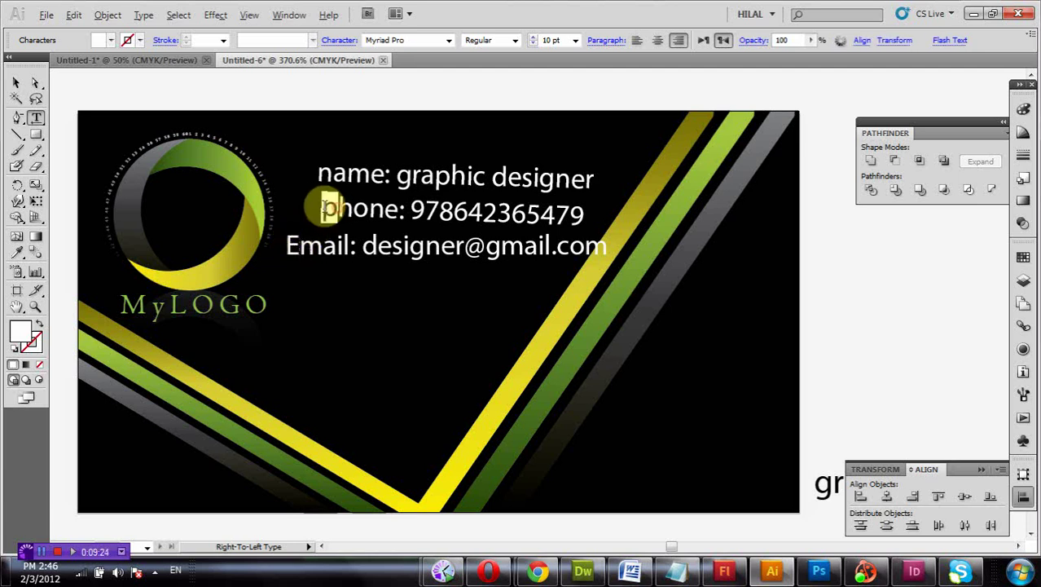
pyautogui.write('P')
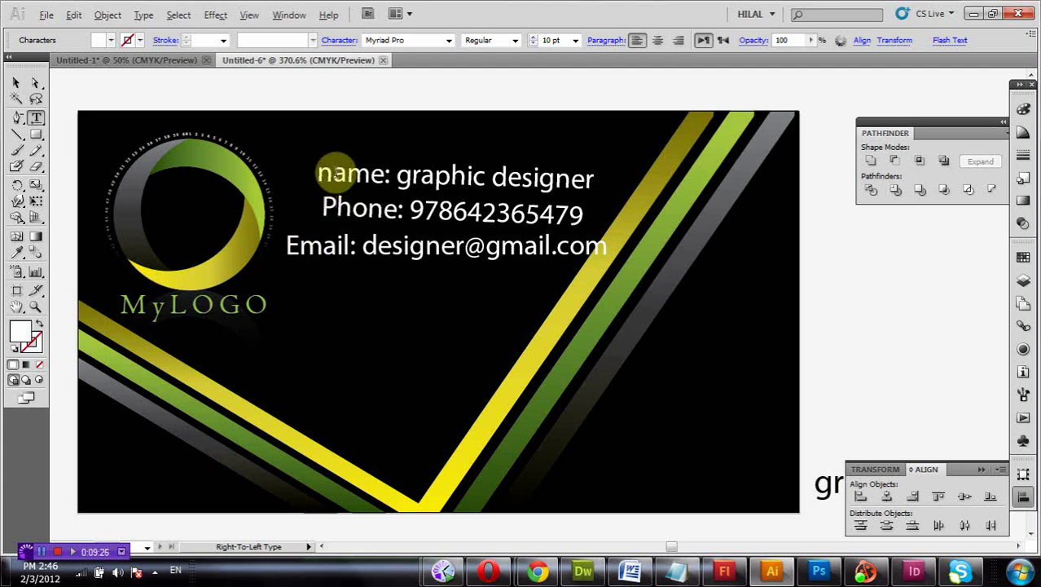
pyautogui.moveTo(334, 172); pyautogui.dragTo(318, 172)
# - Replace the 'n' with a capital 'N' and nudge the Email line down slightly
pyautogui.write('N')
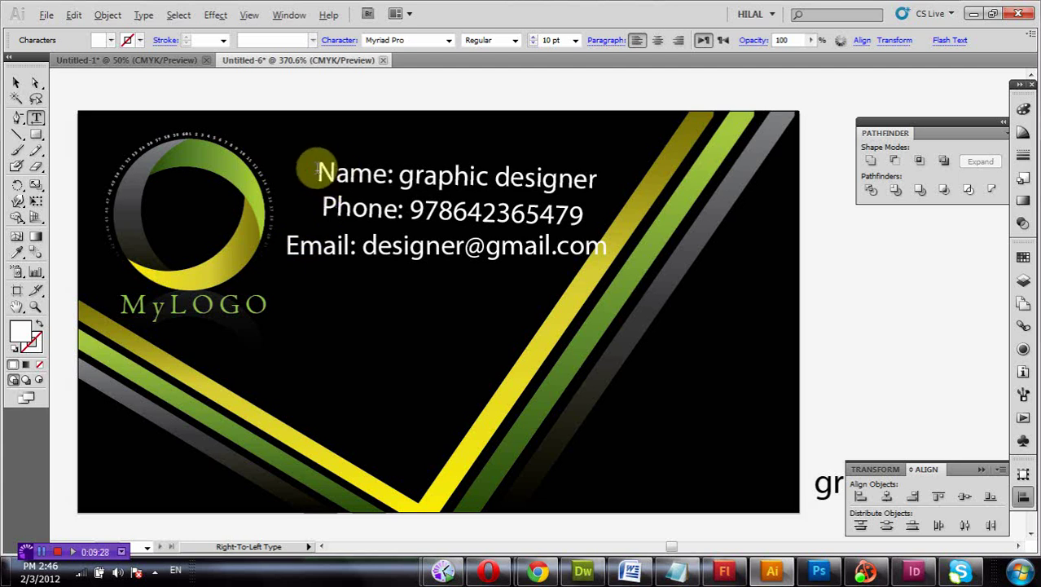
pyautogui.click(13, 79)
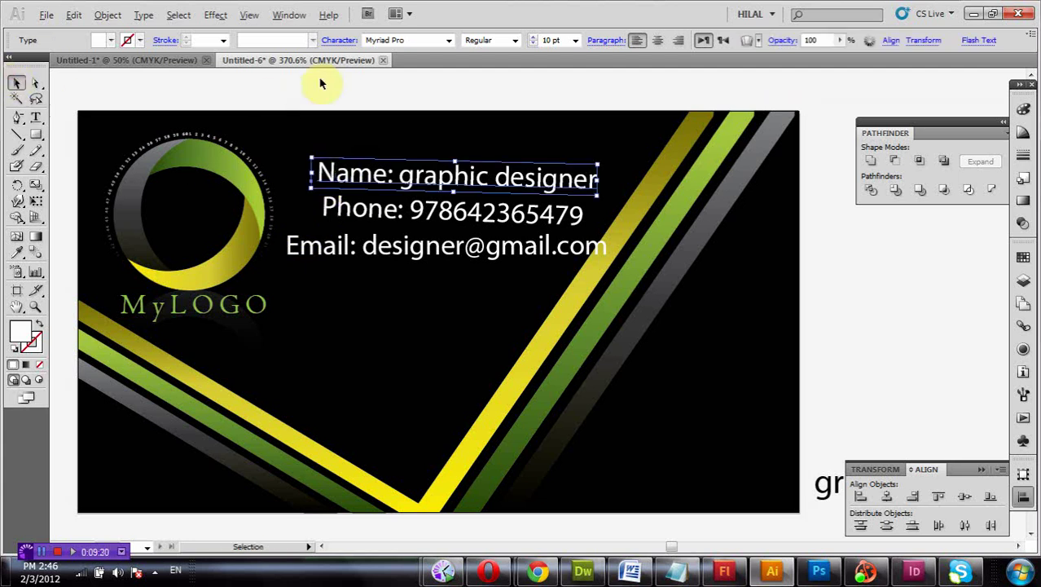
pyautogui.click(360, 139)
pyautogui.moveTo(366, 257); pyautogui.dragTo(371, 272)
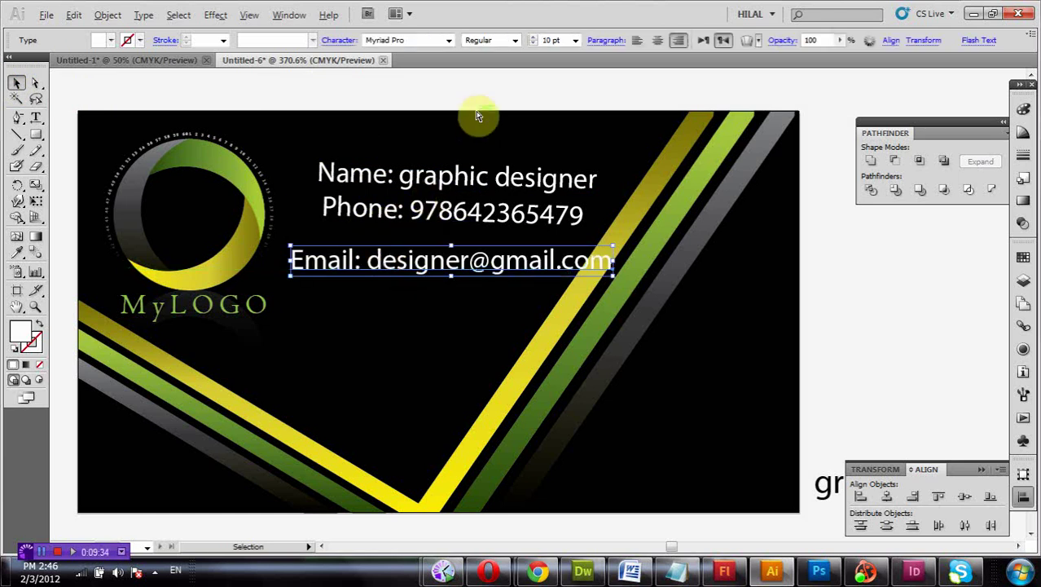
# - Show rulers, add a horizontal guide across the card, and level the Phone line
pyautogui.hotkey('ctrl', 'r')
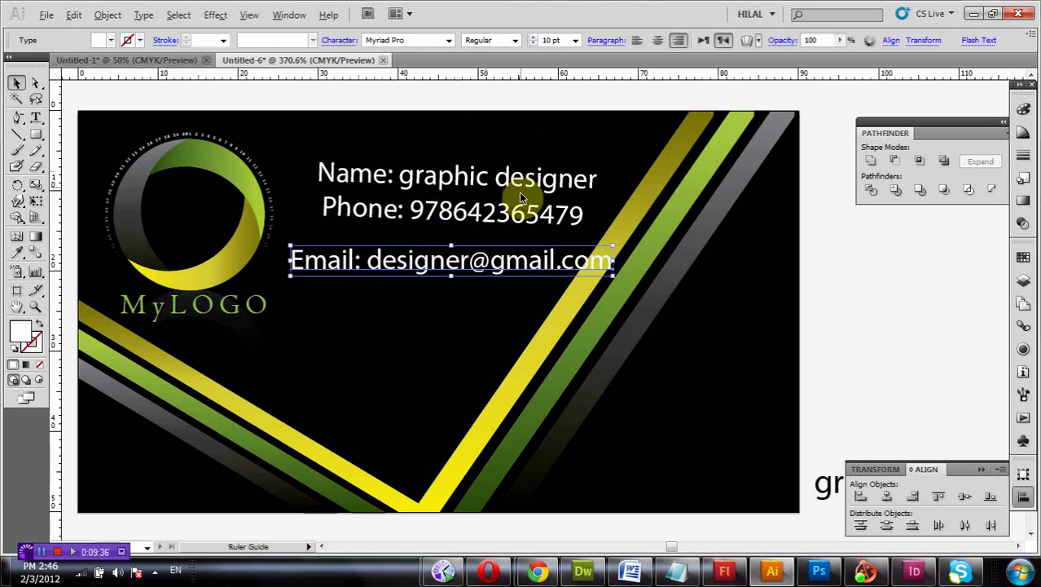
pyautogui.moveTo(527, 73); pyautogui.dragTo(527, 232)
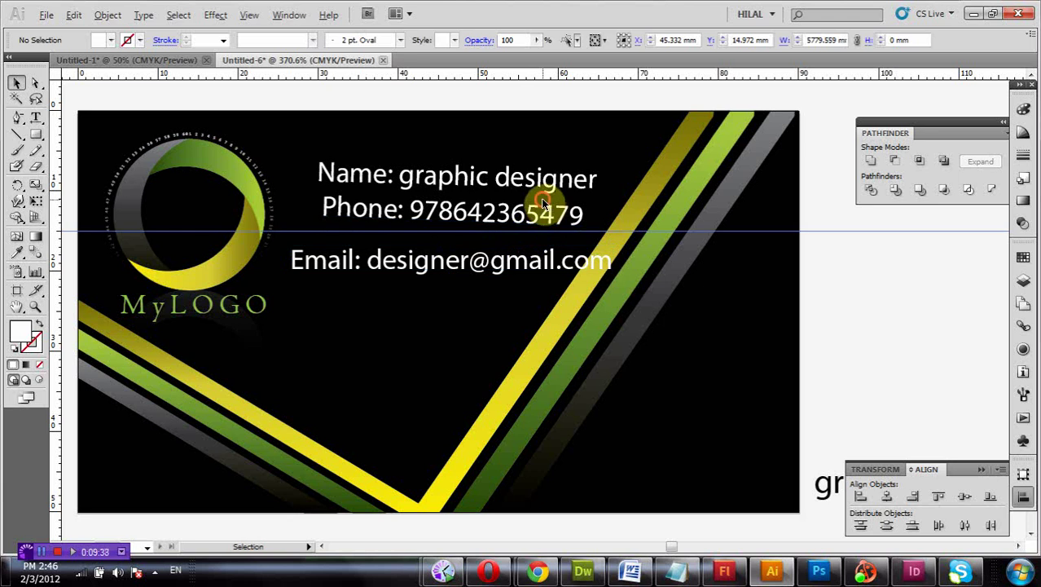
pyautogui.click(543, 203)
pyautogui.click(562, 214)
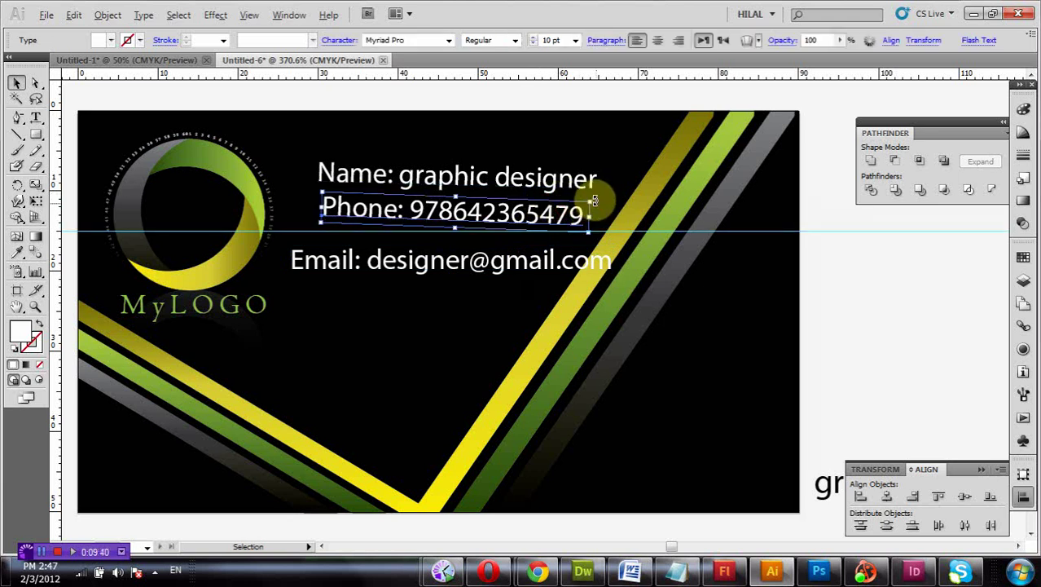
pyautogui.moveTo(594, 194); pyautogui.dragTo(595, 197)
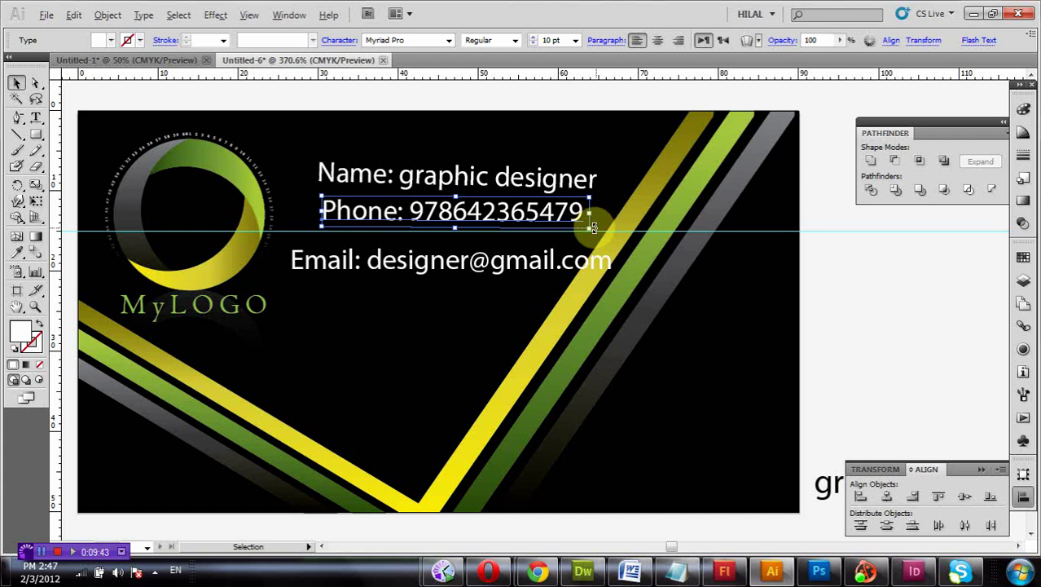
pyautogui.moveTo(552, 218); pyautogui.dragTo(551, 225)
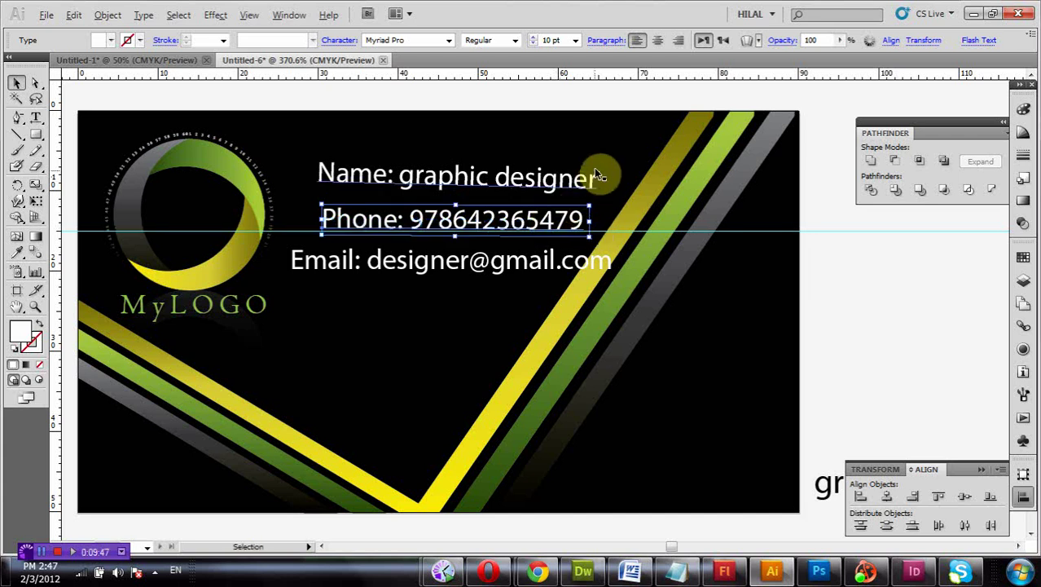
pyautogui.click(618, 157)
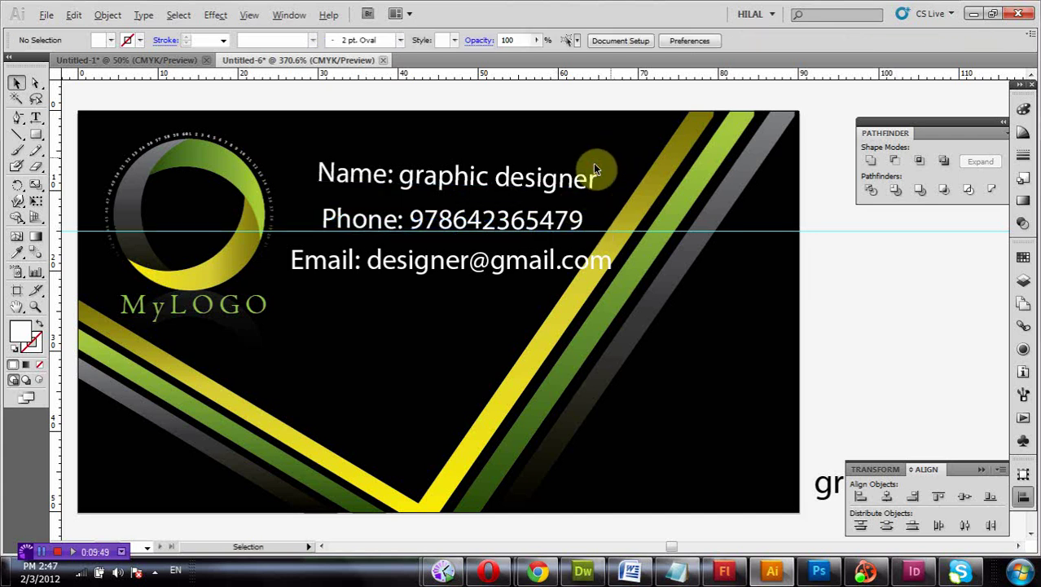
# - Rotate the Name line horizontal and set it on the guide
pyautogui.click(567, 184)
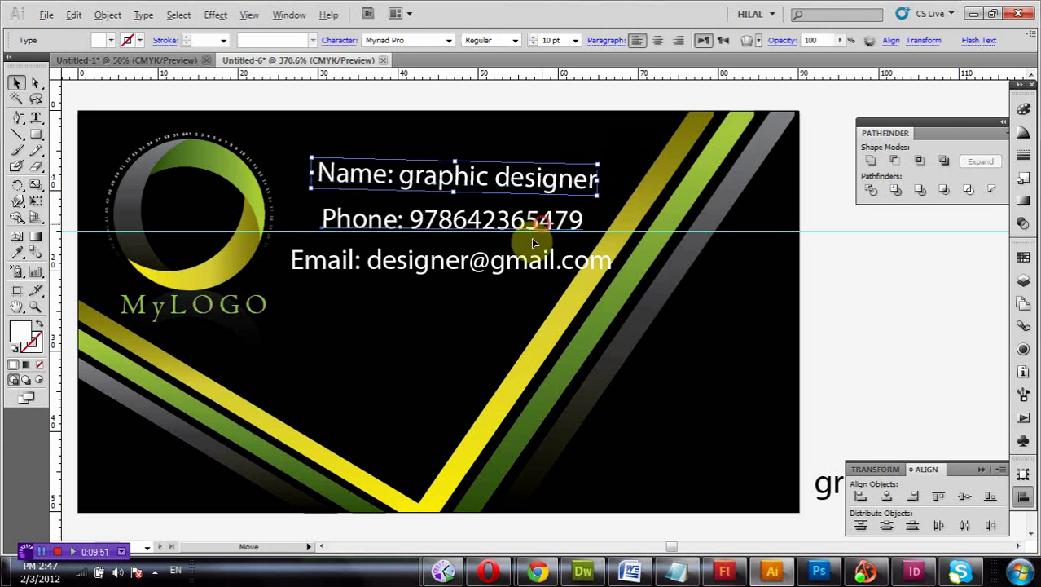
pyautogui.moveTo(531, 238); pyautogui.dragTo(488, 361)
pyautogui.click(568, 182)
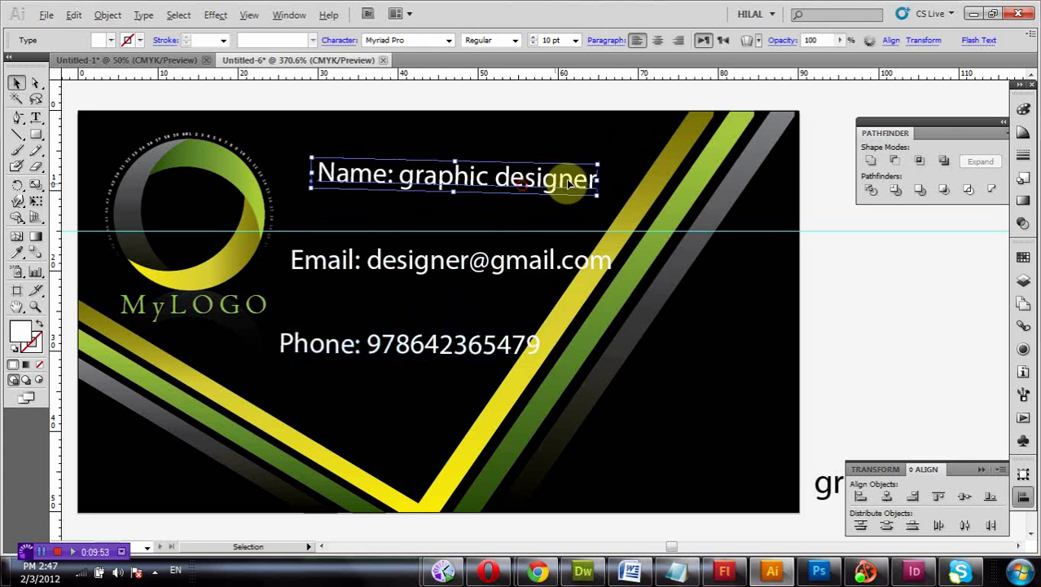
pyautogui.moveTo(607, 165); pyautogui.dragTo(597, 164)
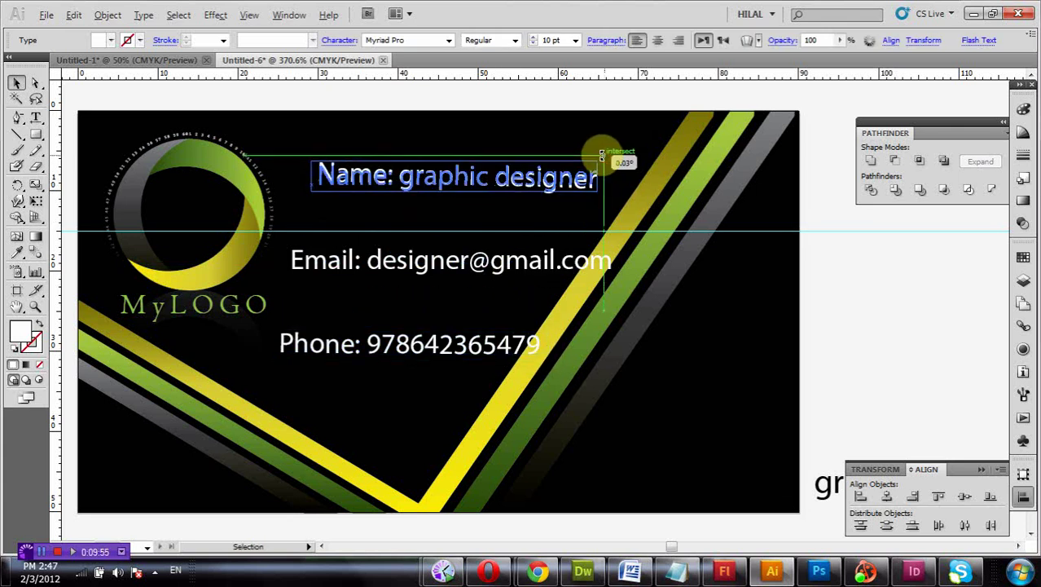
pyautogui.moveTo(517, 183); pyautogui.dragTo(508, 224)
pyautogui.click(544, 163)
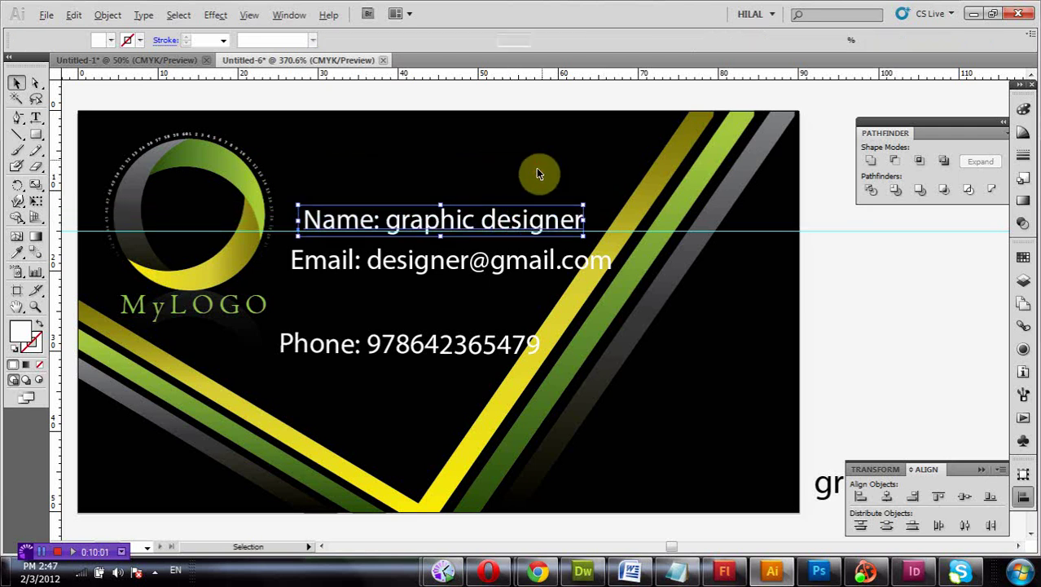
# - Stack Name, Phone, Email in order, then align left and distribute vertical centres
pyautogui.moveTo(449, 265); pyautogui.dragTo(461, 260)
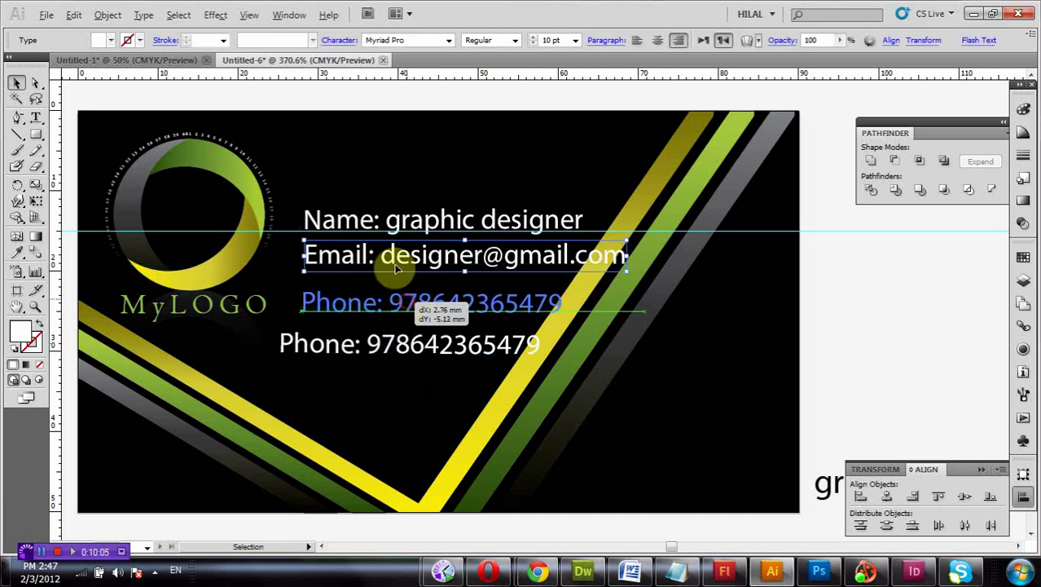
pyautogui.moveTo(402, 312)
pyautogui.mouseDown()
pyautogui.moveTo(397, 269)
pyautogui.moveTo(389, 352)
pyautogui.mouseUp()
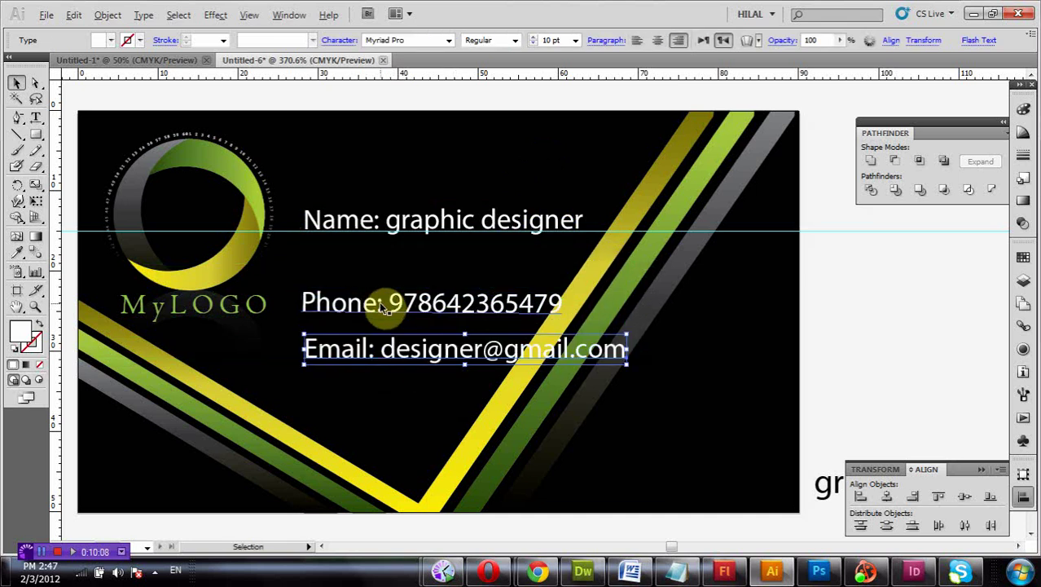
pyautogui.moveTo(379, 302); pyautogui.dragTo(383, 247)
pyautogui.moveTo(381, 346); pyautogui.dragTo(389, 291)
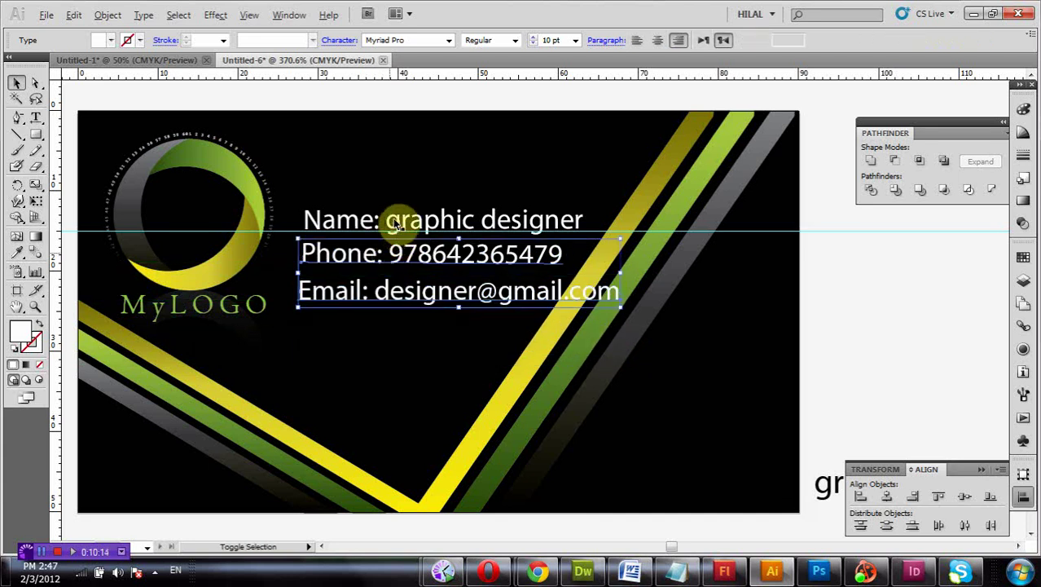
pyautogui.moveTo(395, 208); pyautogui.dragTo(759, 398)
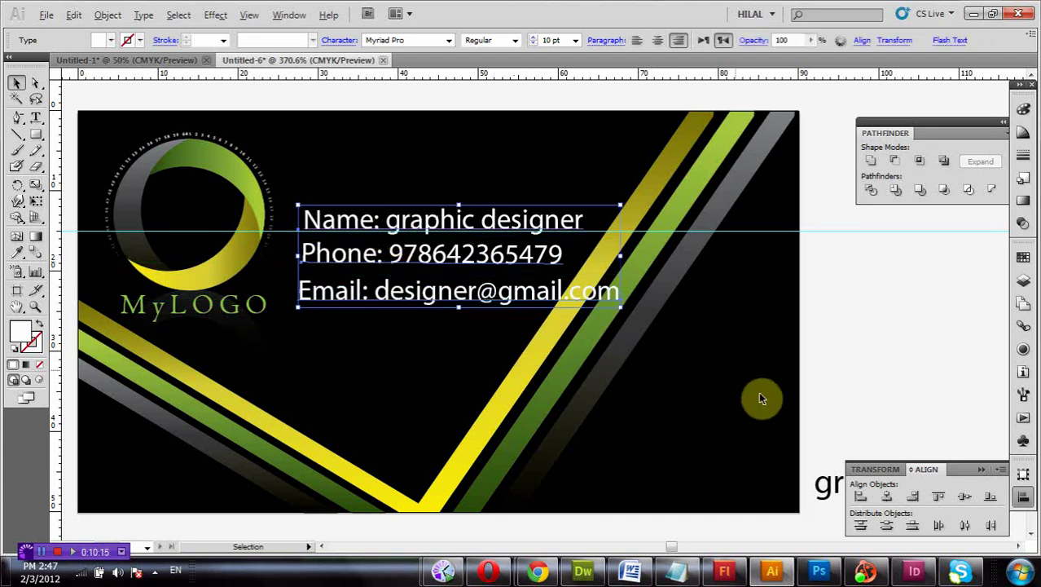
pyautogui.click(860, 495)
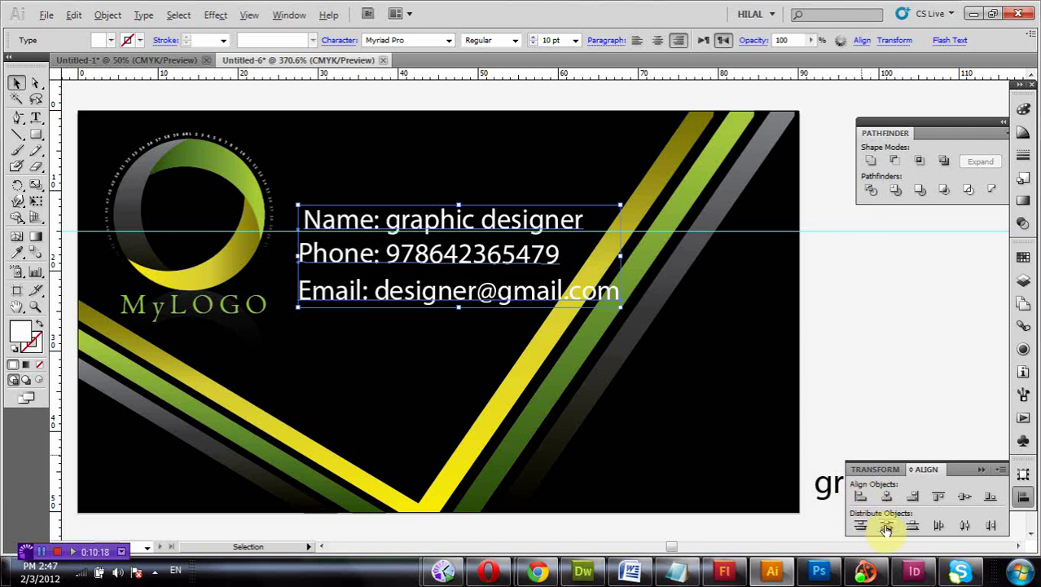
pyautogui.click(890, 528)
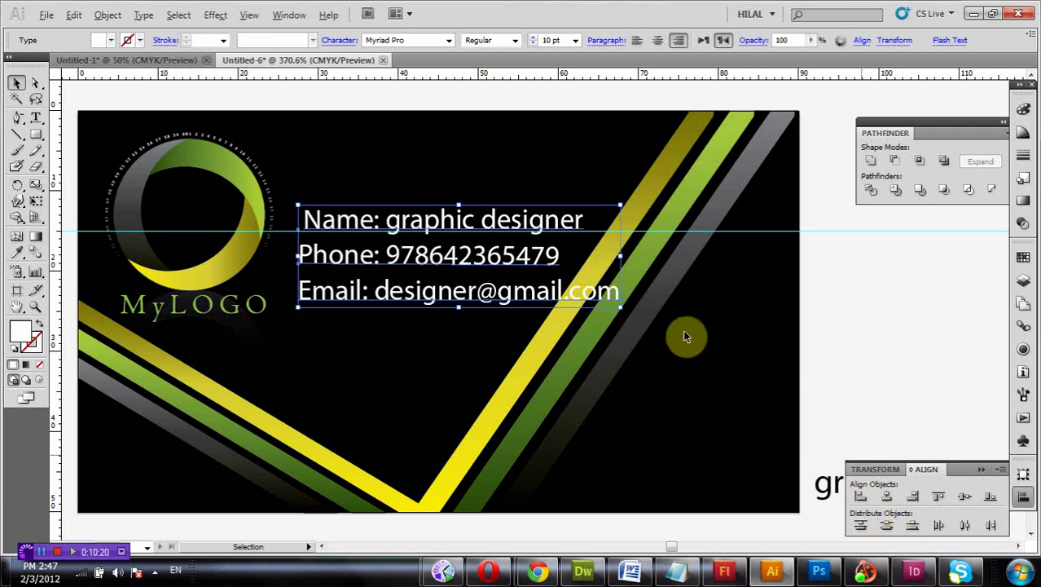
# - Tilt the Name/Phone/Email block to the stripes' angle and place it beside the yellow stripe
pyautogui.moveTo(621, 200); pyautogui.dragTo(492, 155)
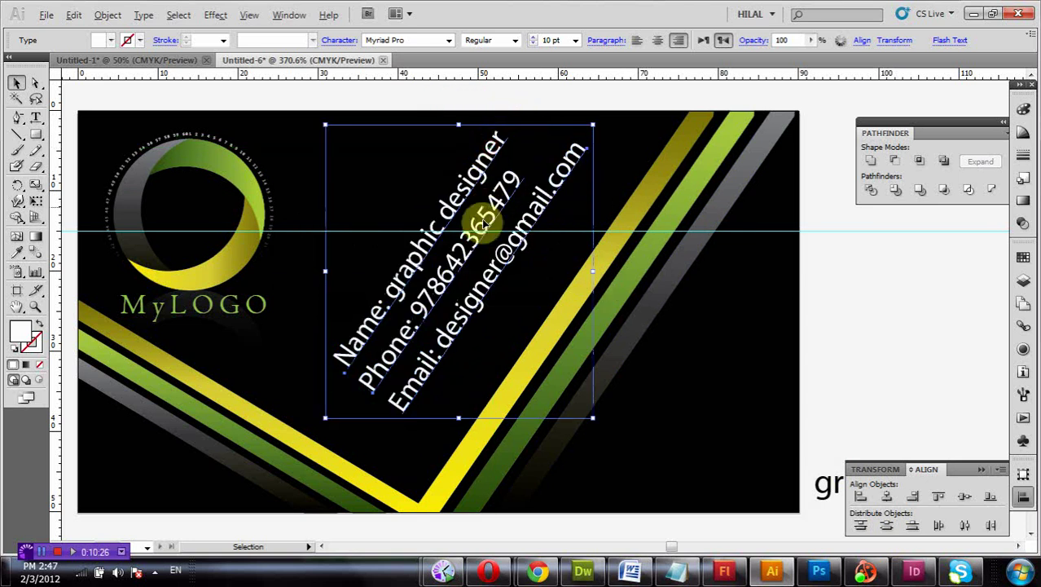
pyautogui.moveTo(475, 243); pyautogui.dragTo(416, 277)
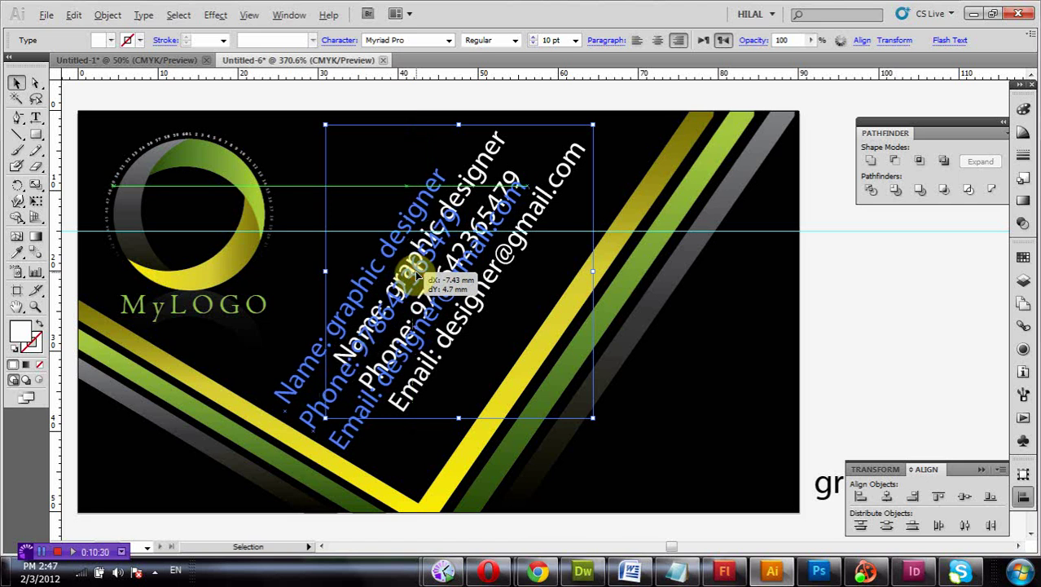
pyautogui.moveTo(415, 277); pyautogui.dragTo(417, 274)
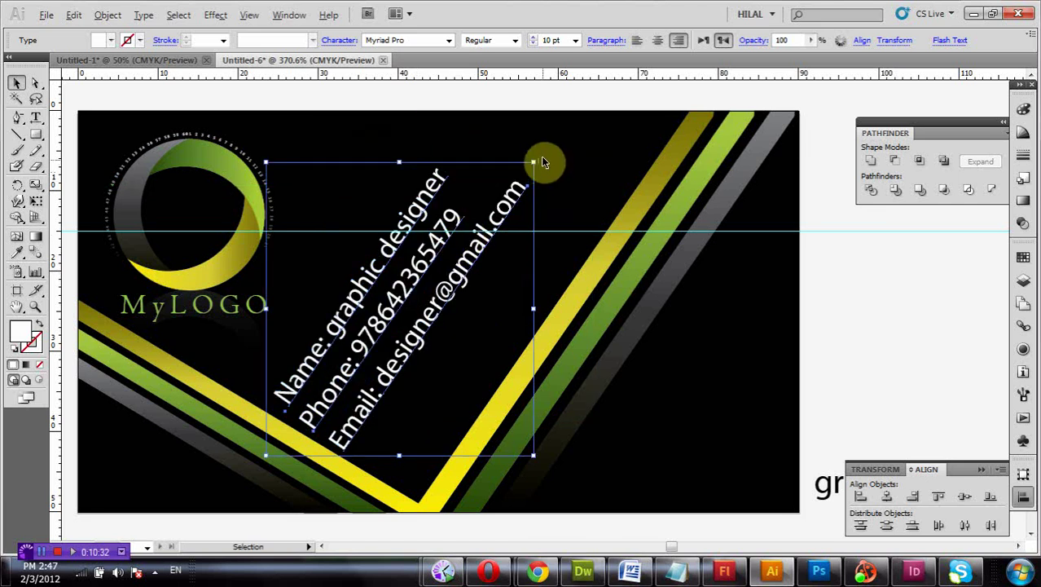
pyautogui.moveTo(541, 157); pyautogui.dragTo(531, 161)
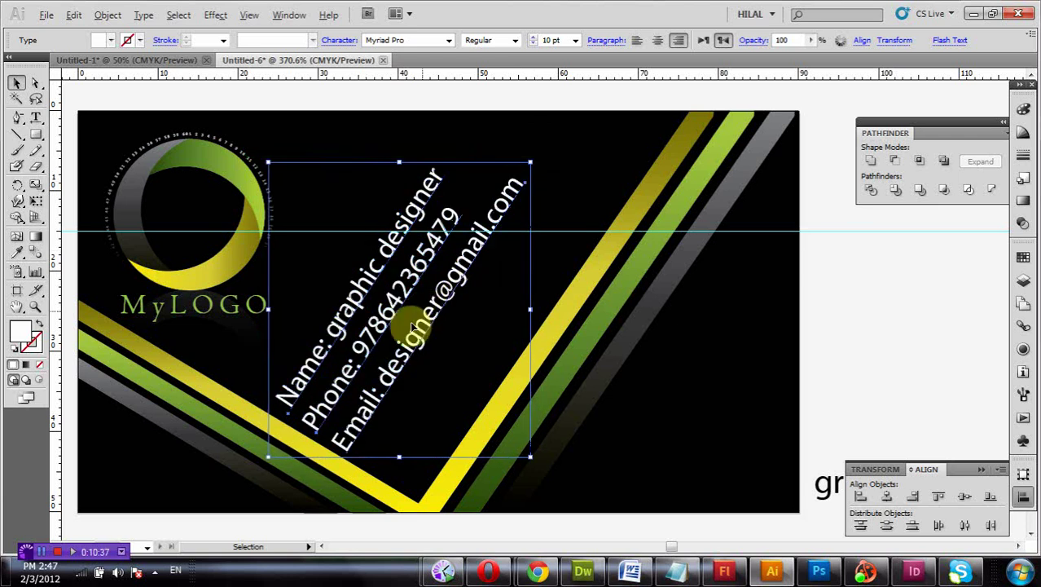
pyautogui.moveTo(413, 327); pyautogui.dragTo(485, 376)
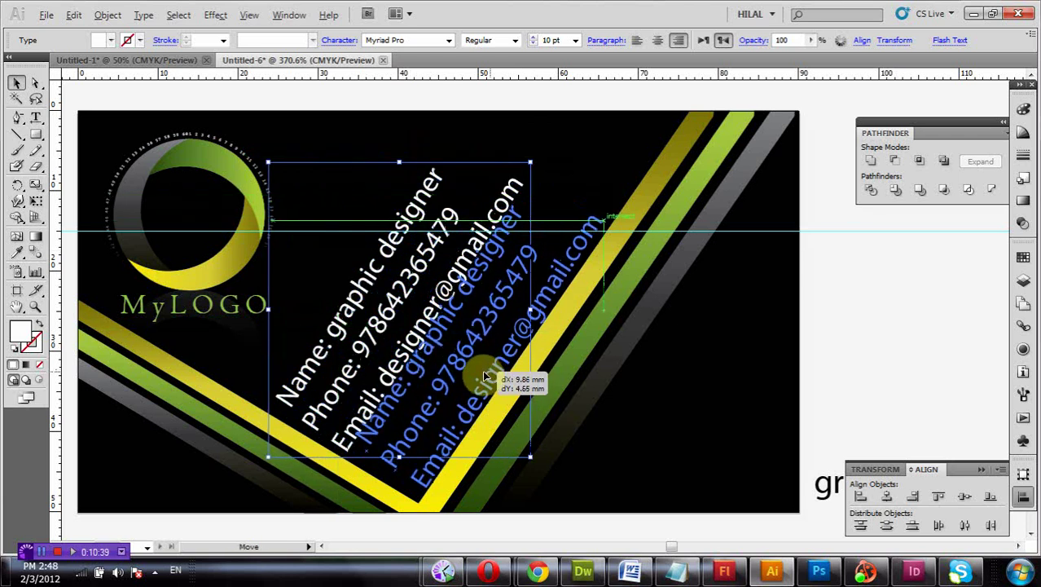
pyautogui.moveTo(486, 376); pyautogui.dragTo(484, 376)
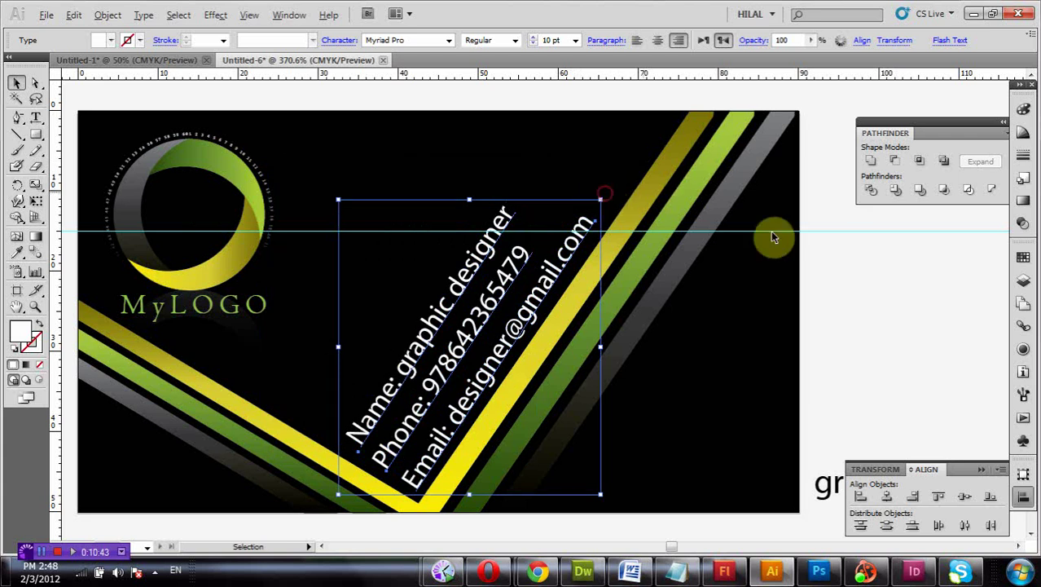
# - Rotate the Phone line onto the same diagonal as Name and Email
pyautogui.click(839, 283)
pyautogui.scroll(-1, 845, 284)
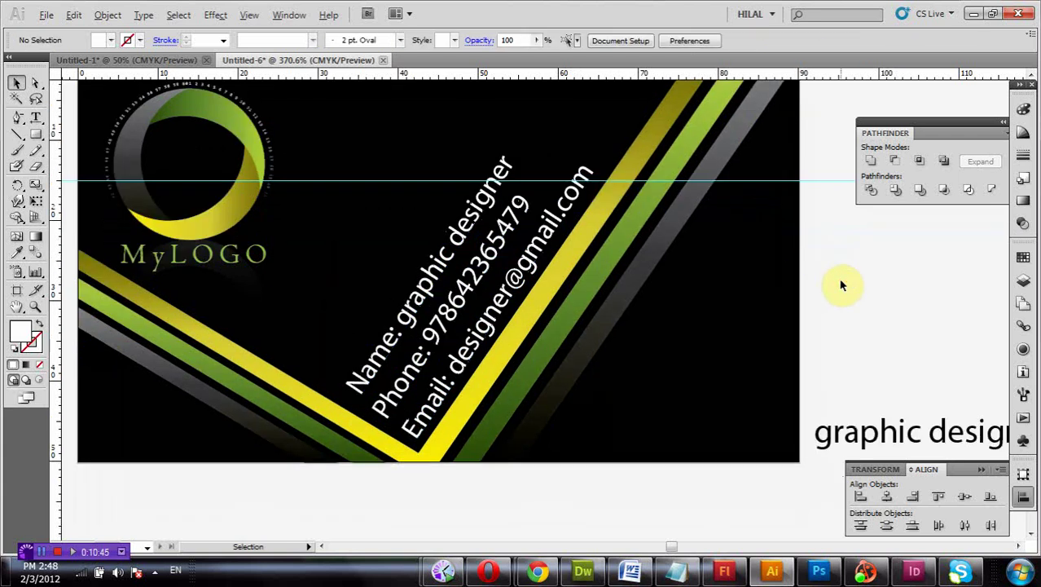
pyautogui.scroll(1, 830, 286)
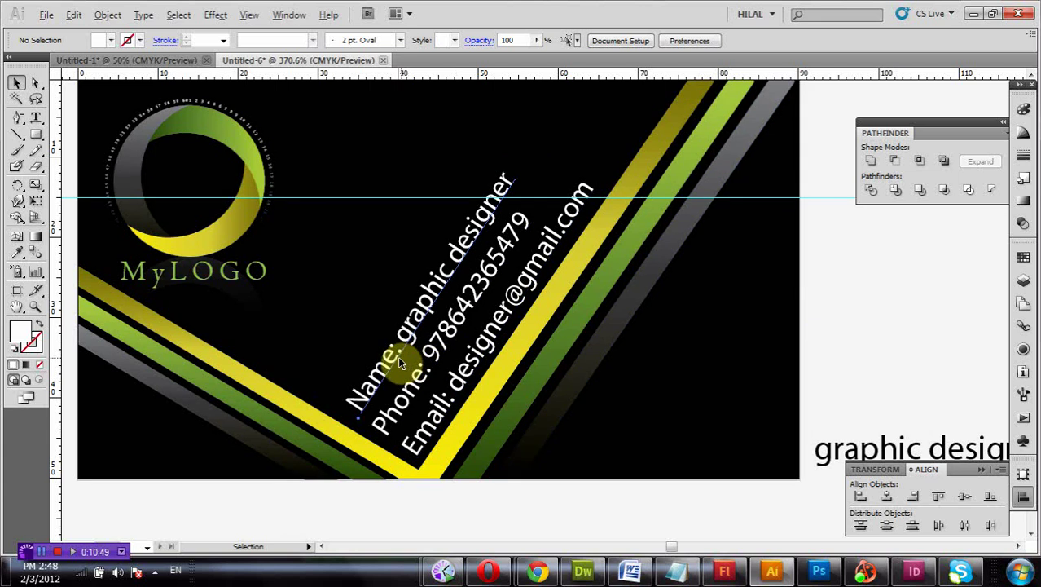
pyautogui.moveTo(398, 357); pyautogui.dragTo(398, 359)
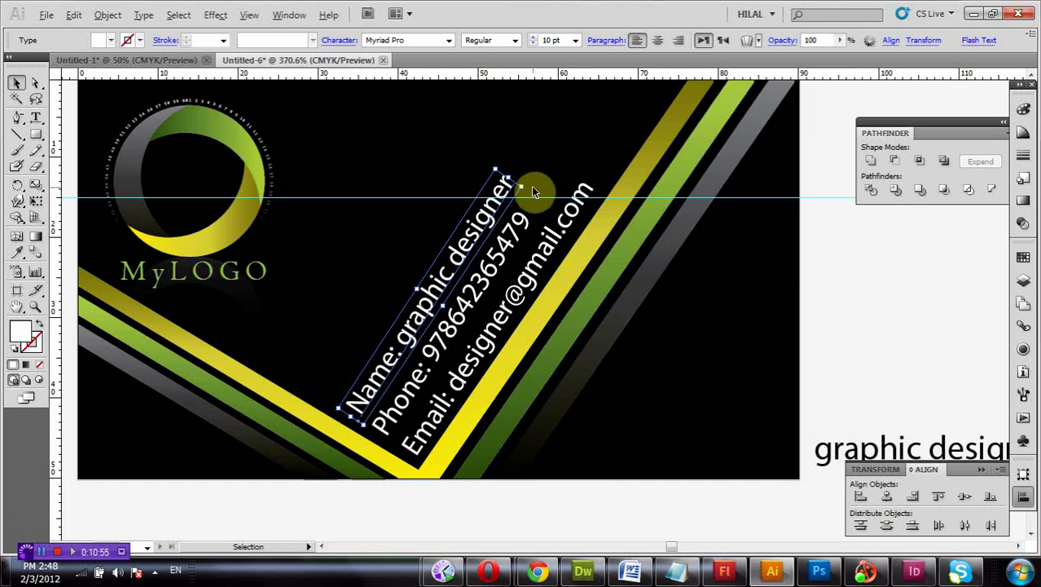
pyautogui.moveTo(528, 184); pyautogui.dragTo(529, 182)
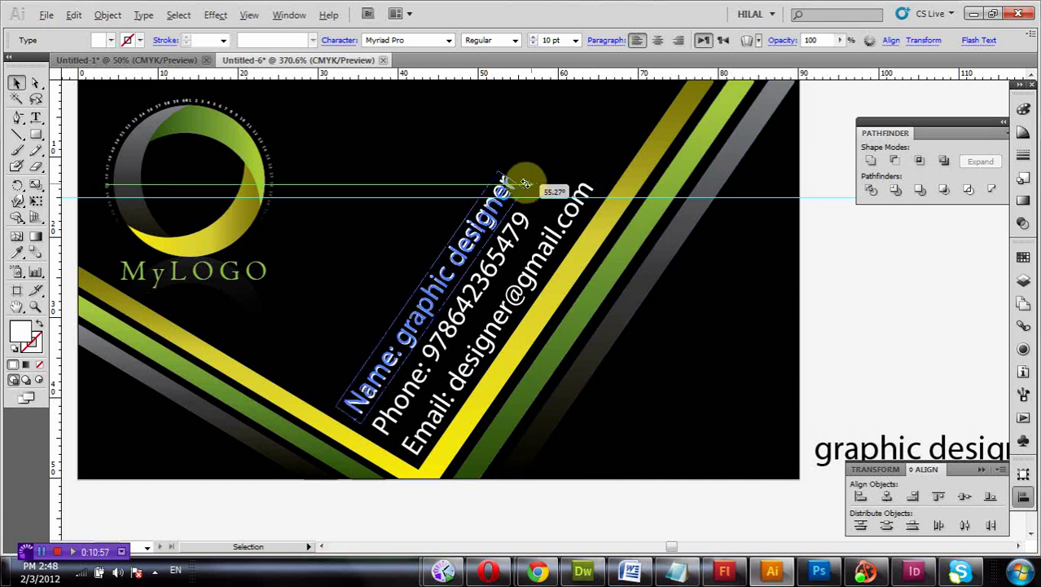
pyautogui.click(839, 310)
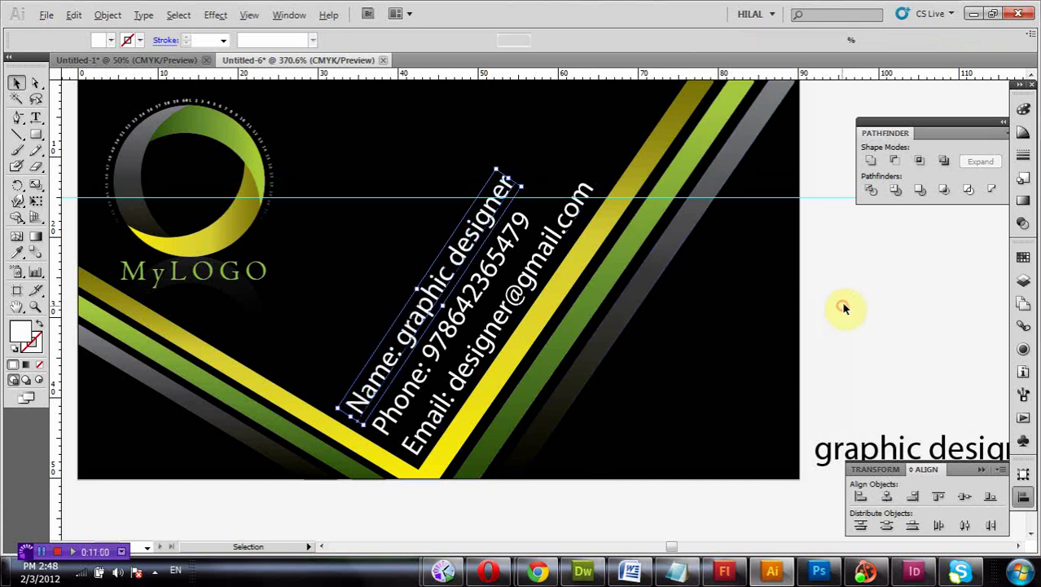
pyautogui.click(509, 263)
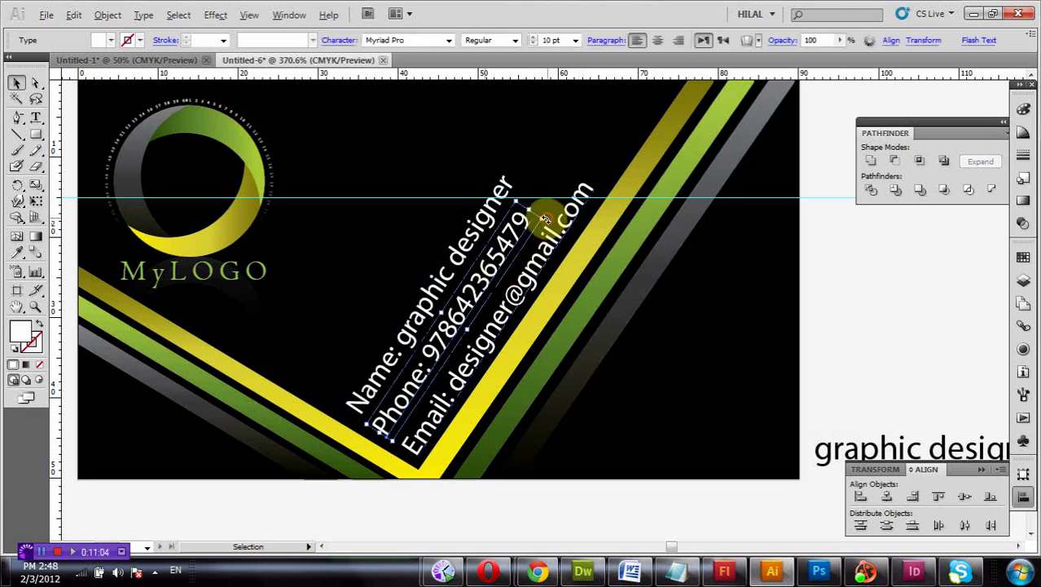
pyautogui.moveTo(545, 220); pyautogui.dragTo(549, 221)
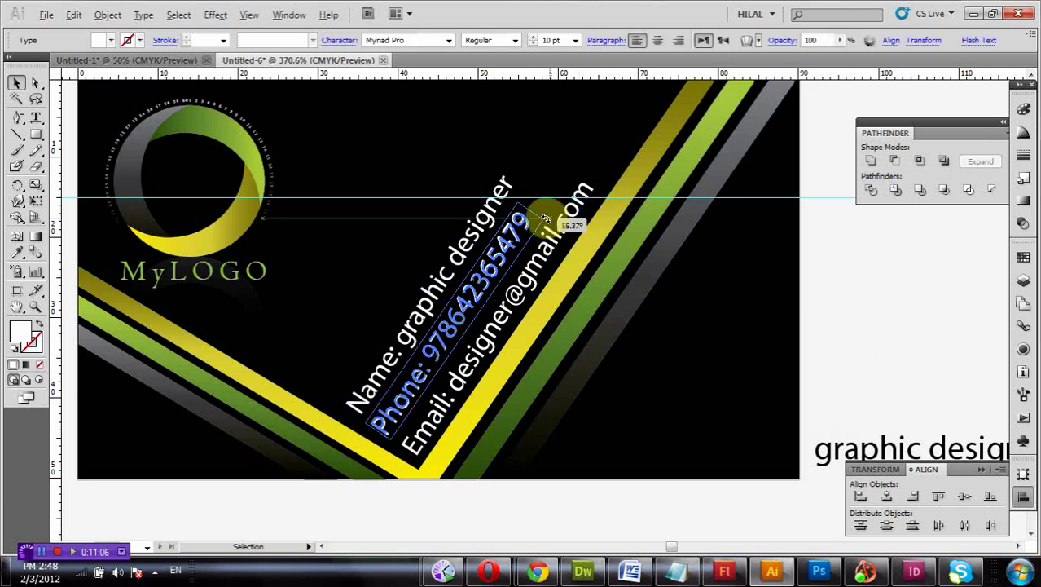
# - Select all of the Phone line's text and open the Character panel
pyautogui.click(841, 349)
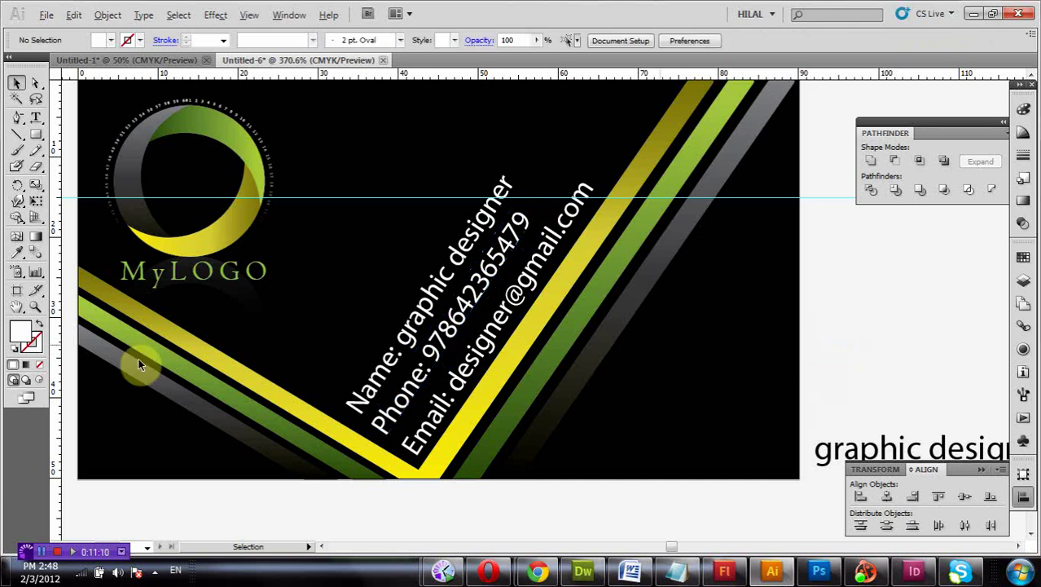
pyautogui.click(487, 280)
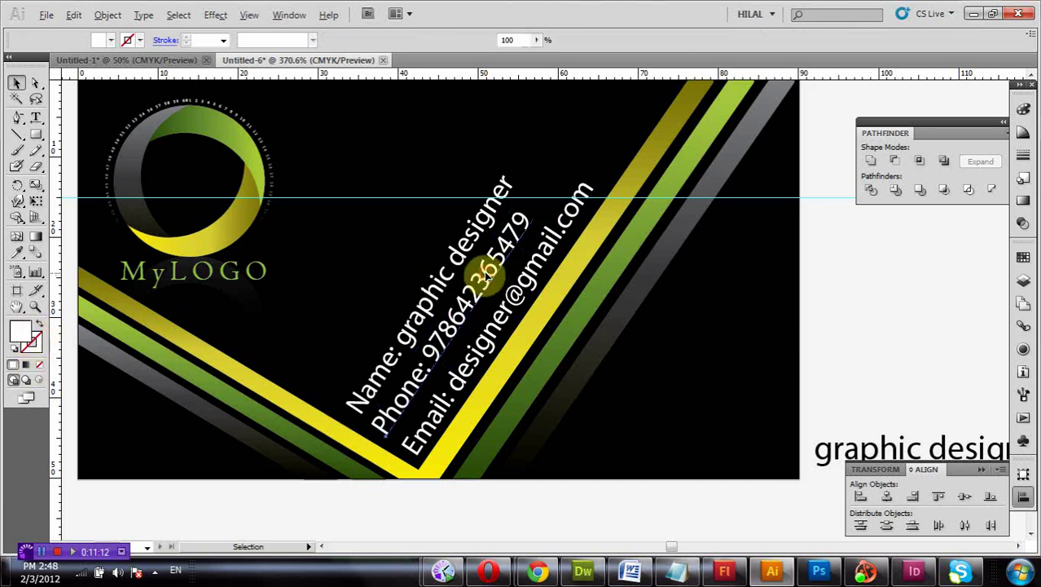
pyautogui.doubleClick(489, 273)
pyautogui.tripleClick(490, 267)
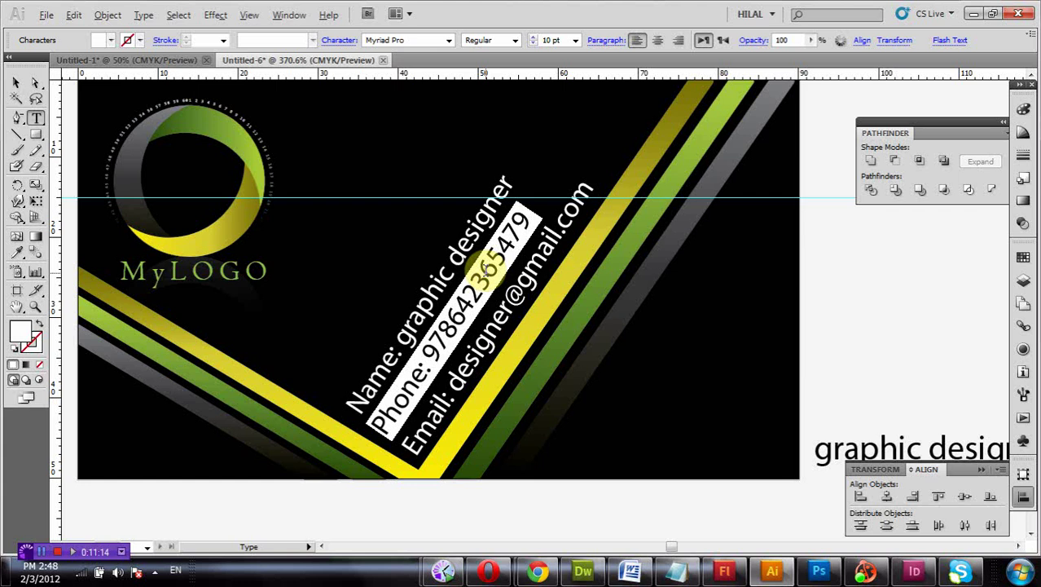
pyautogui.hotkey('ctrl', 't')
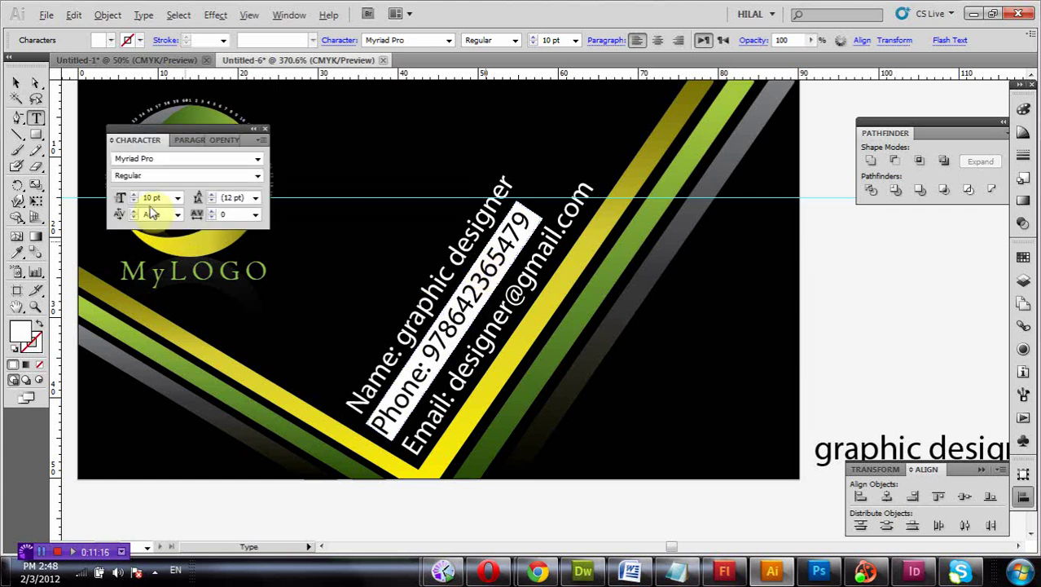
# - Raise the Phone line's tracking to 34
pyautogui.click(212, 211)
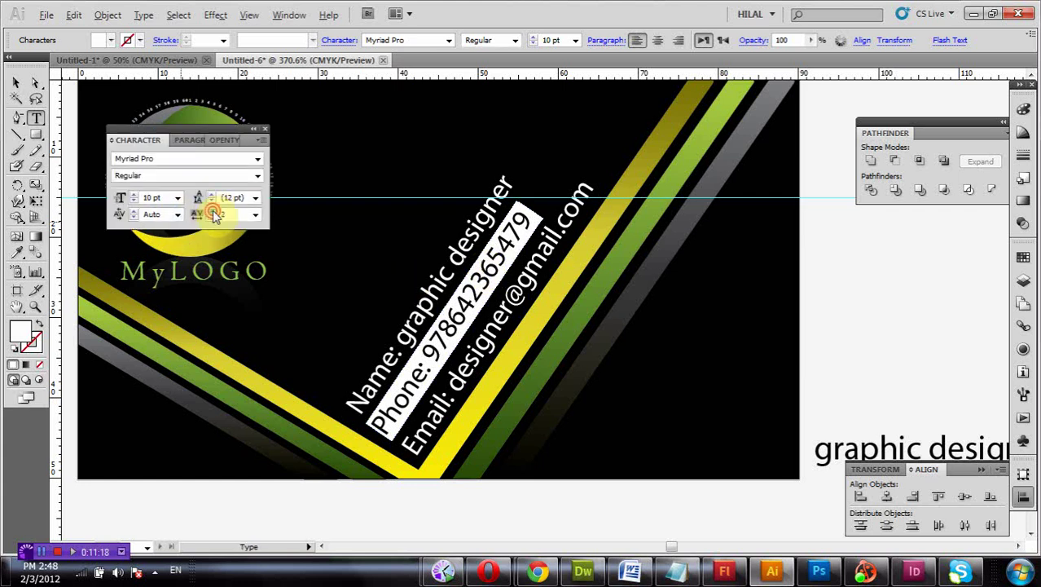
pyautogui.click(213, 211)
pyautogui.click(212, 211)
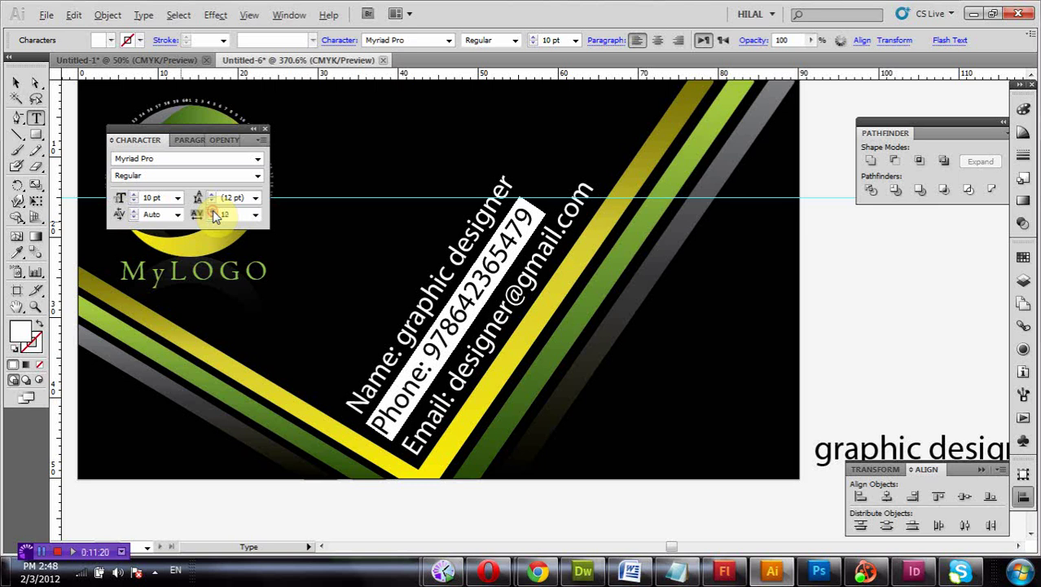
pyautogui.click(213, 212)
pyautogui.click(212, 211)
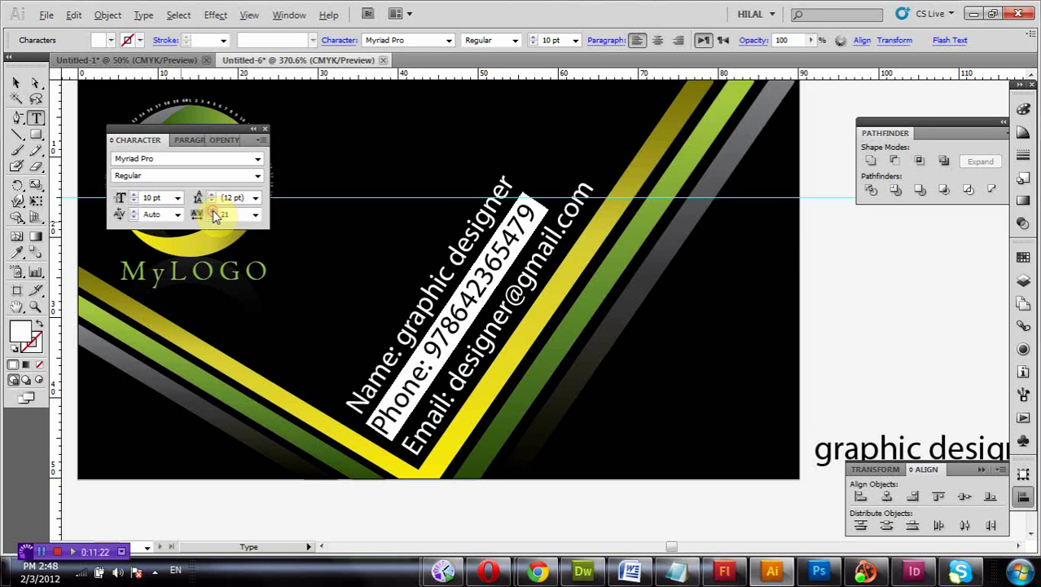
pyautogui.click(213, 211)
pyautogui.click(212, 211)
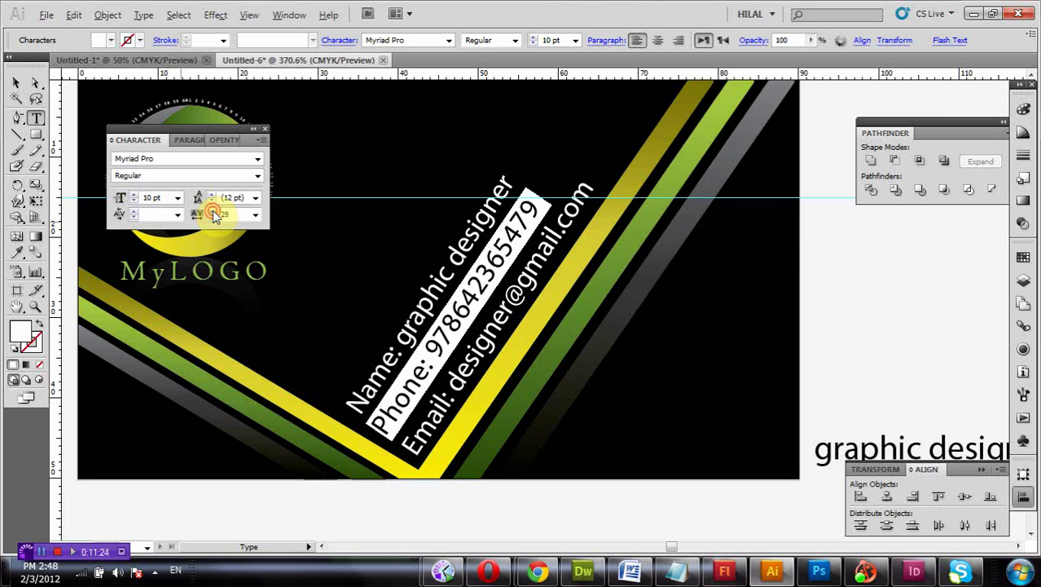
pyautogui.click(212, 211)
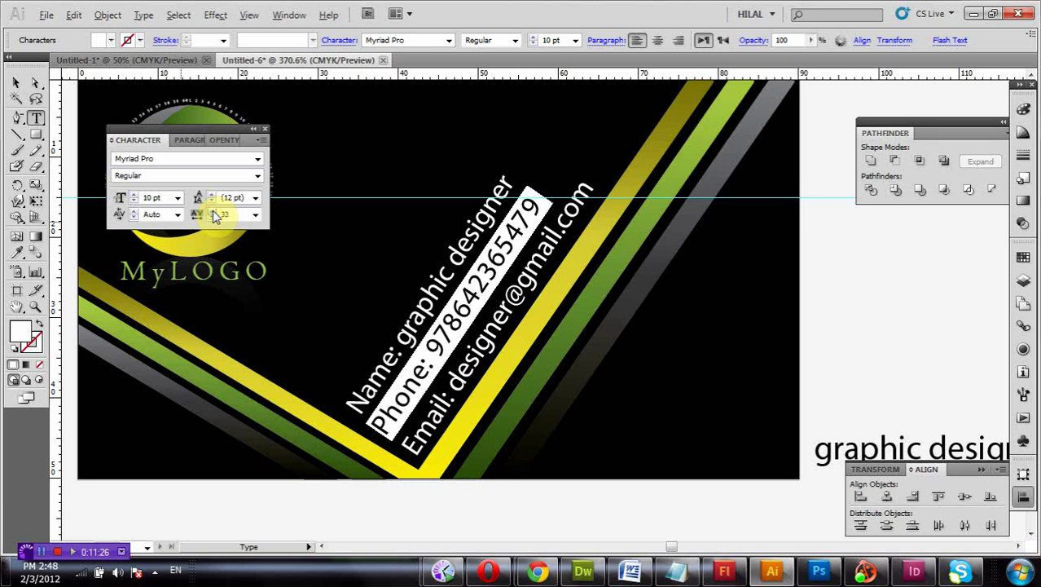
pyautogui.click(213, 211)
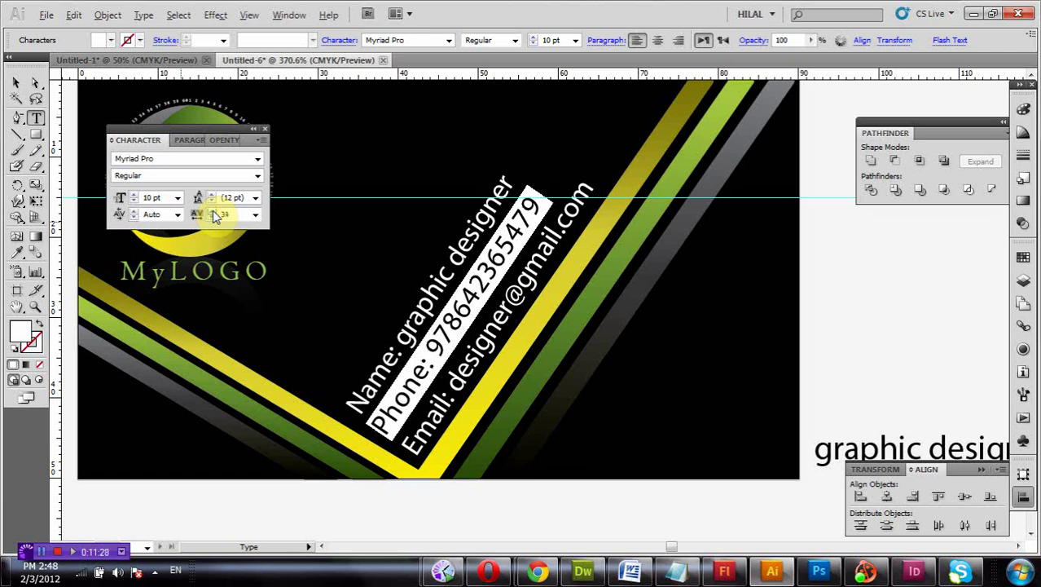
pyautogui.click(18, 85)
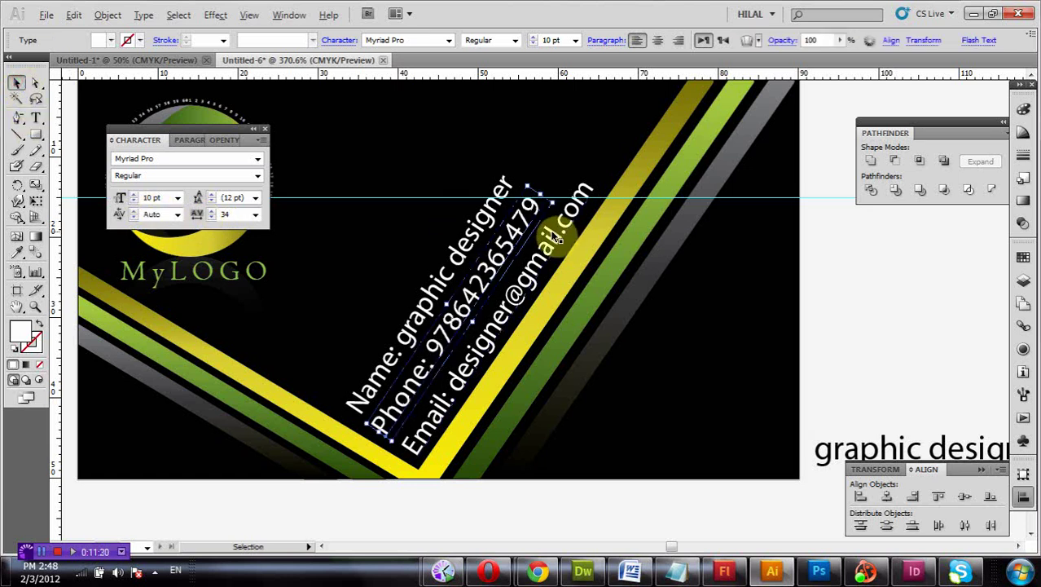
# - Select the Email line's text and tighten its tracking to -15
pyautogui.doubleClick(554, 235)
pyautogui.doubleClick(552, 233)
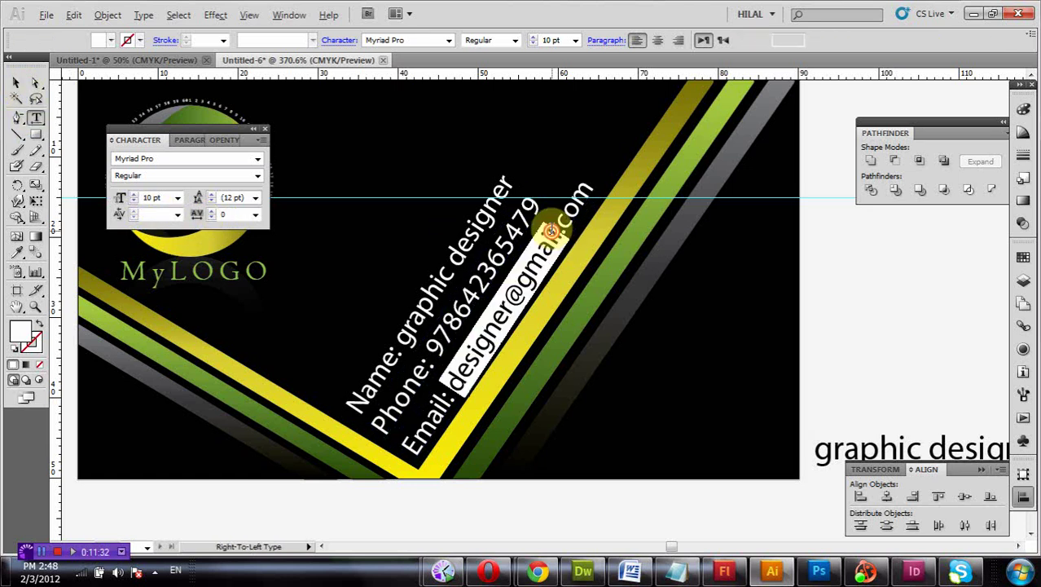
pyautogui.tripleClick(552, 234)
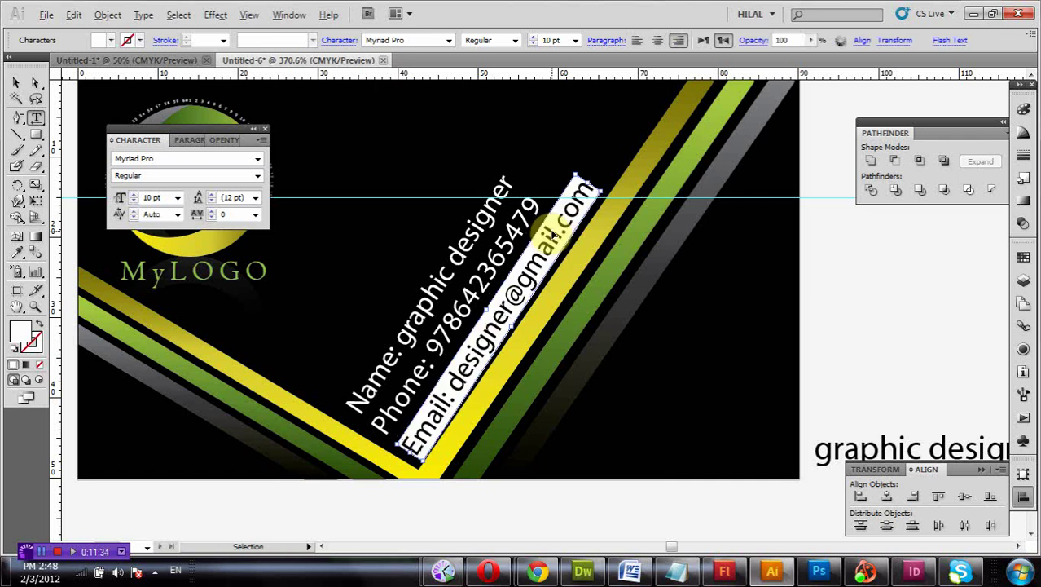
pyautogui.click(211, 219)
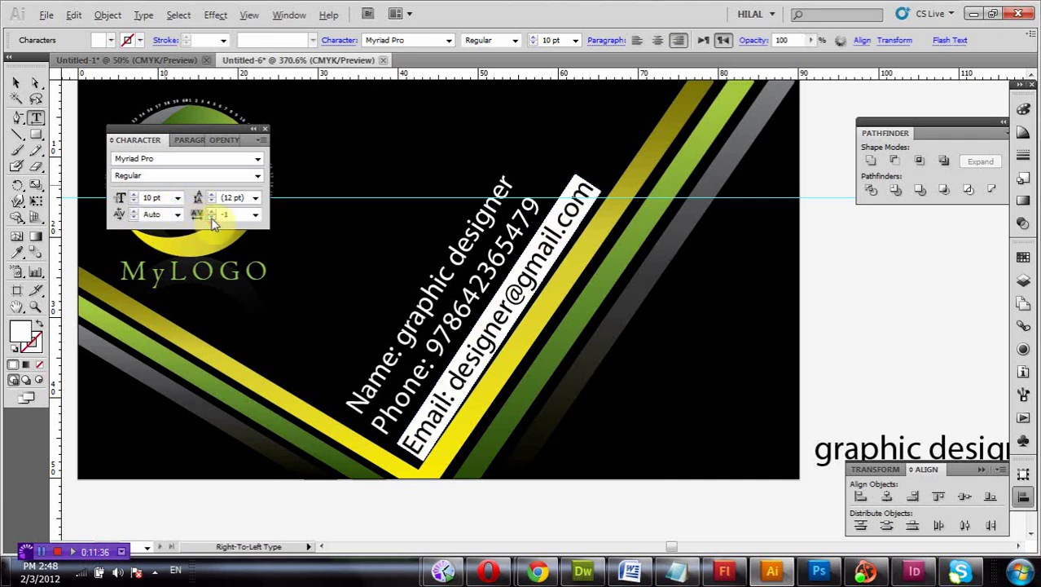
pyautogui.click(211, 218)
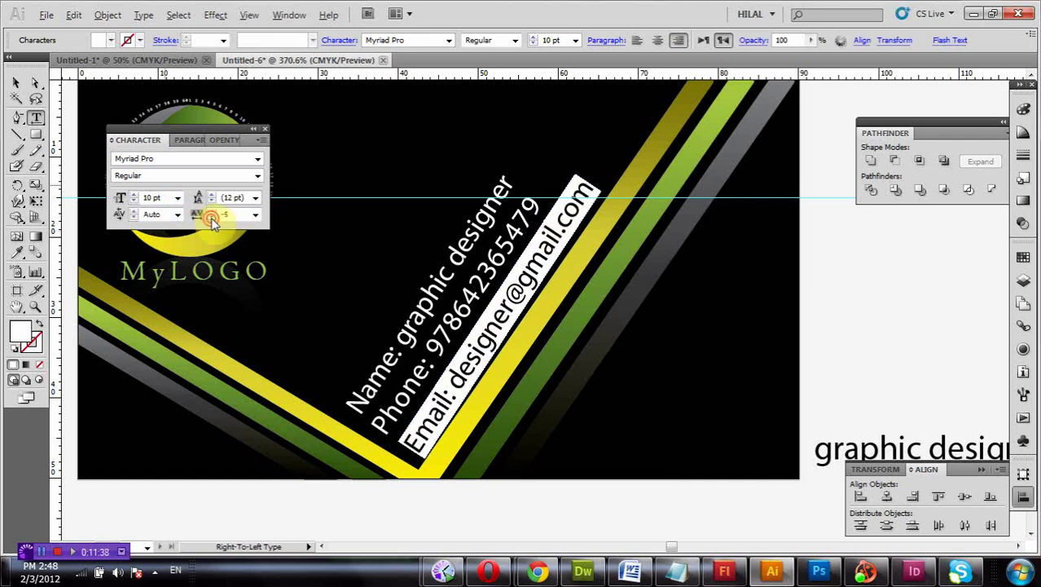
pyautogui.click(211, 217)
pyautogui.click(211, 217)
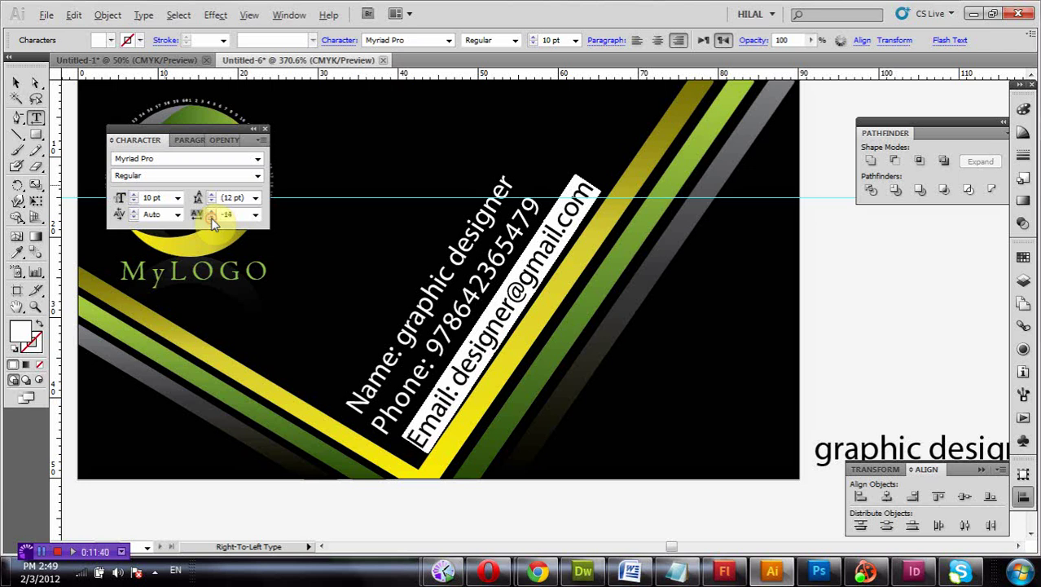
pyautogui.click(211, 217)
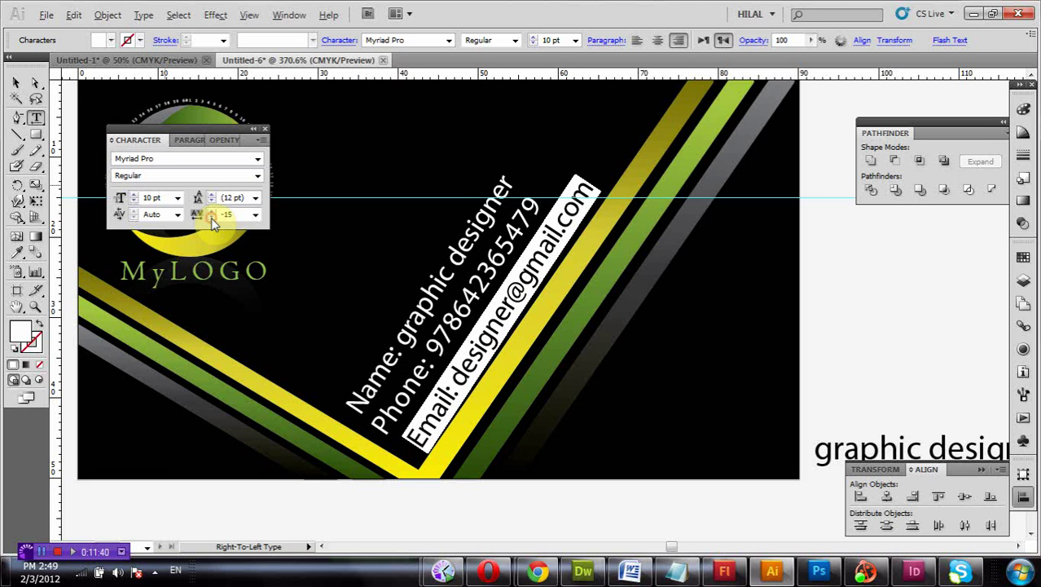
pyautogui.click(16, 82)
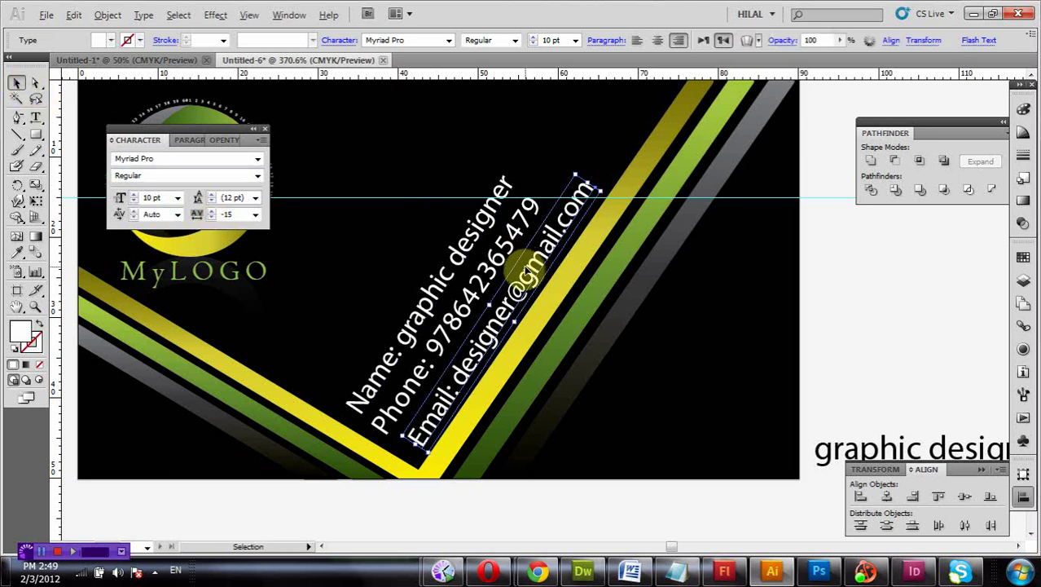
# - Move the Email line closer beneath Phone and tighten its tracking to -25
pyautogui.moveTo(526, 270)
pyautogui.mouseDown()
pyautogui.moveTo(516, 283)
pyautogui.moveTo(508, 277)
pyautogui.mouseUp()
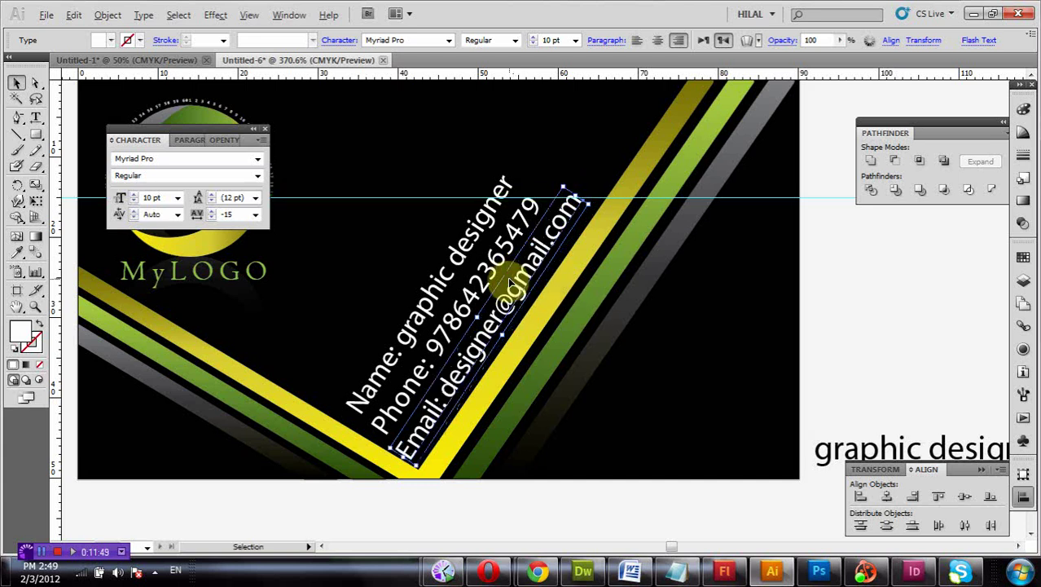
pyautogui.tripleClick(515, 277)
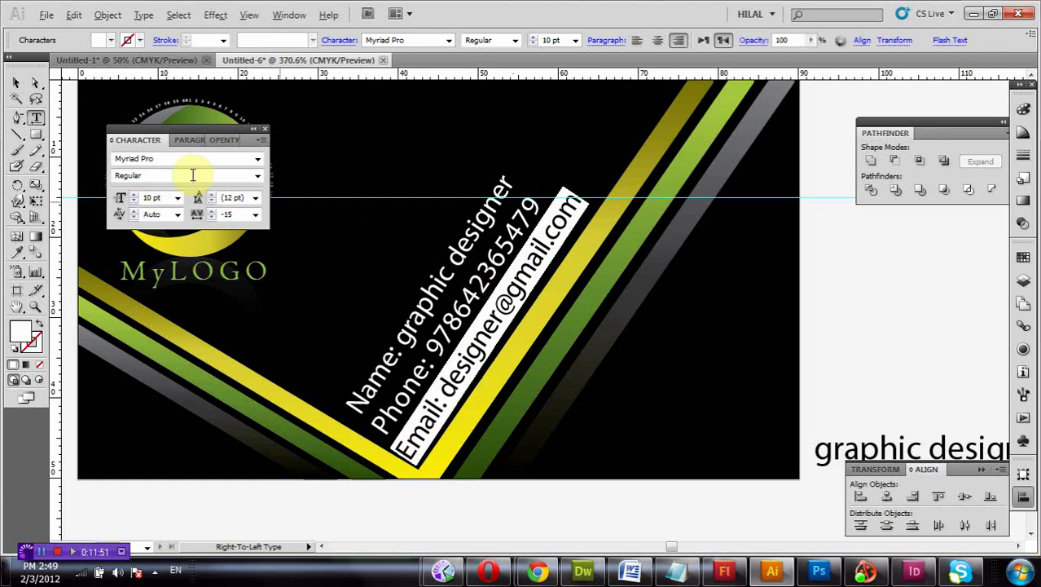
pyautogui.click(226, 214)
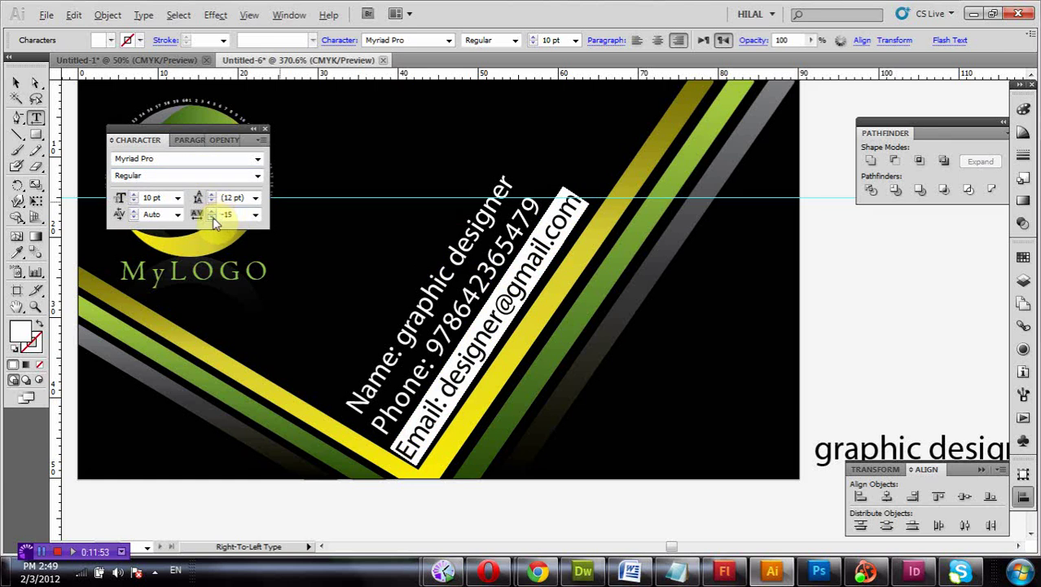
pyautogui.click(211, 217)
pyautogui.click(211, 217)
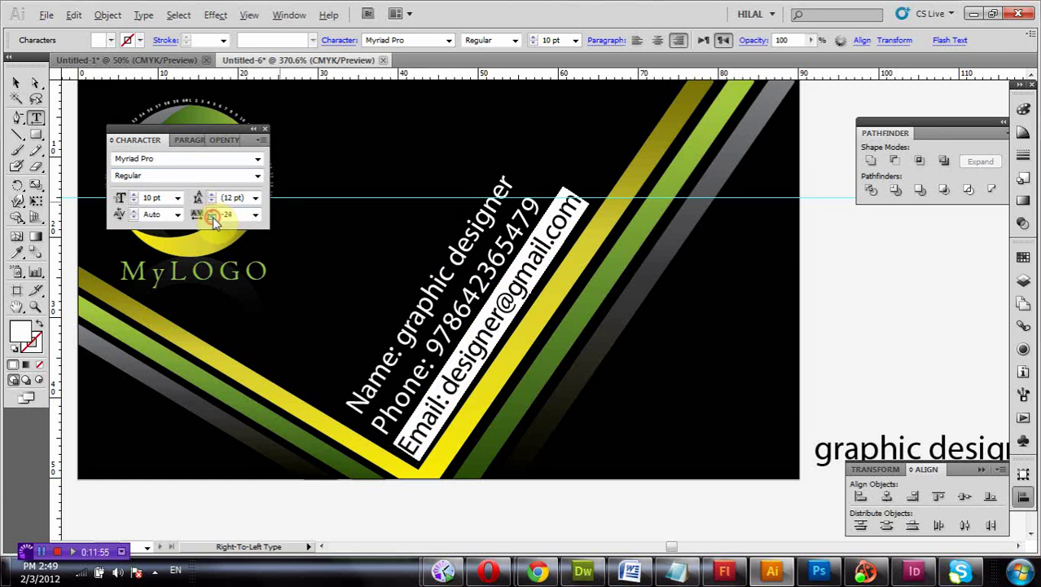
pyautogui.click(211, 217)
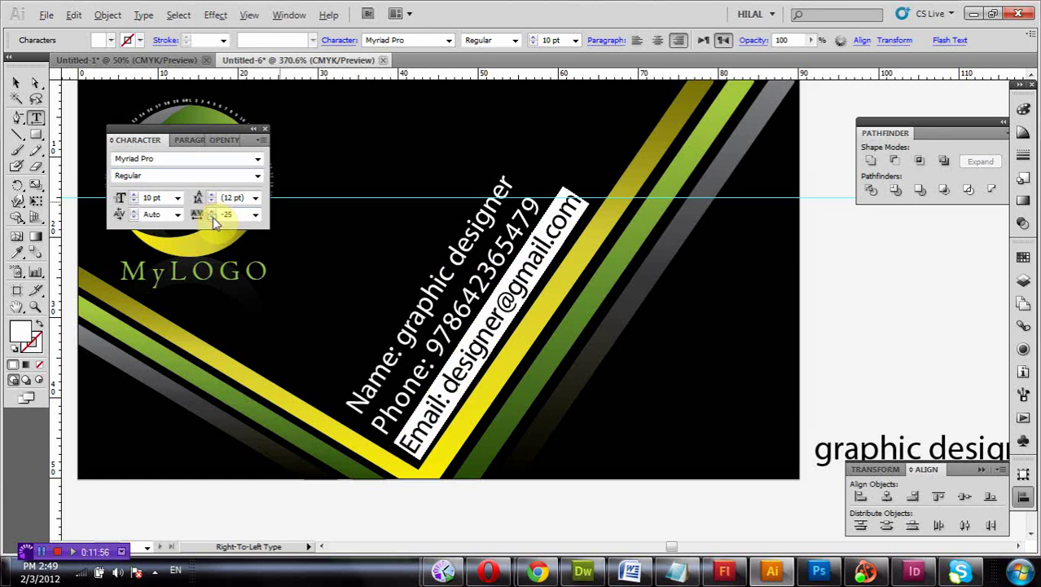
pyautogui.click(17, 83)
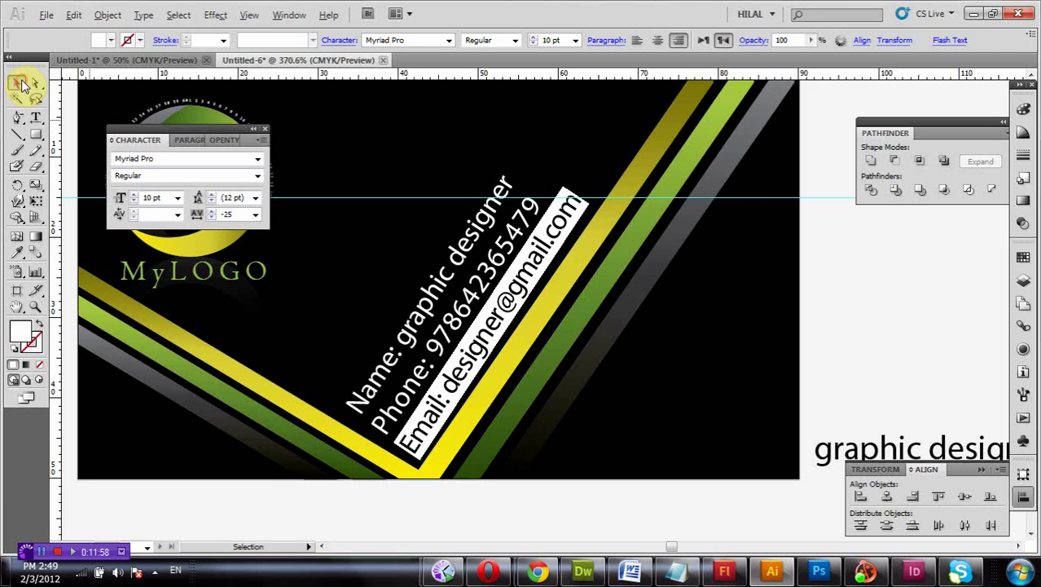
# - Select the Name text object and move it down along the diagonal
pyautogui.doubleClick(437, 260)
pyautogui.doubleClick(440, 259)
pyautogui.click(440, 259)
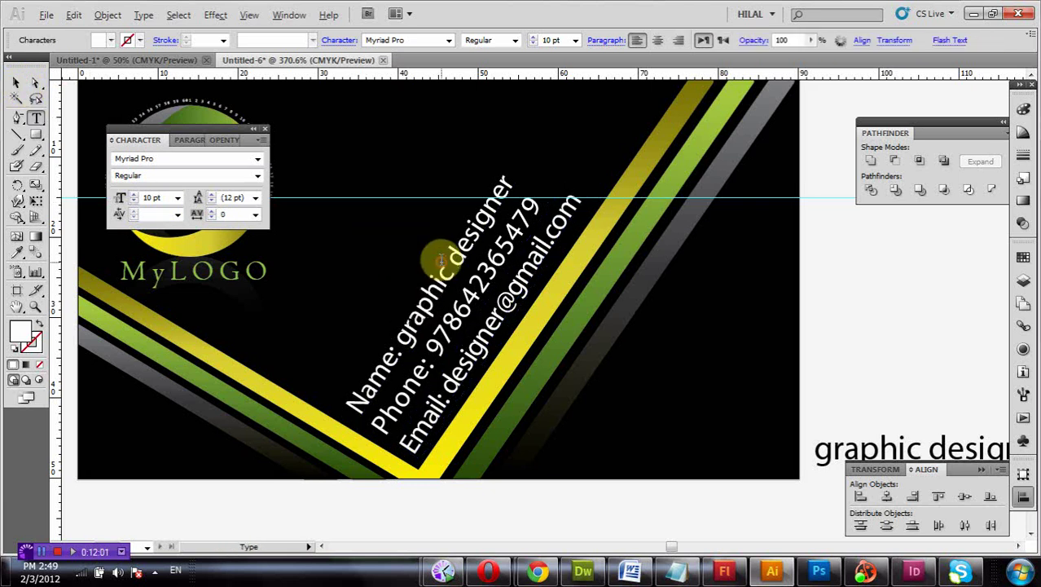
pyautogui.doubleClick(440, 259)
pyautogui.hotkey('ctrl', 'a')
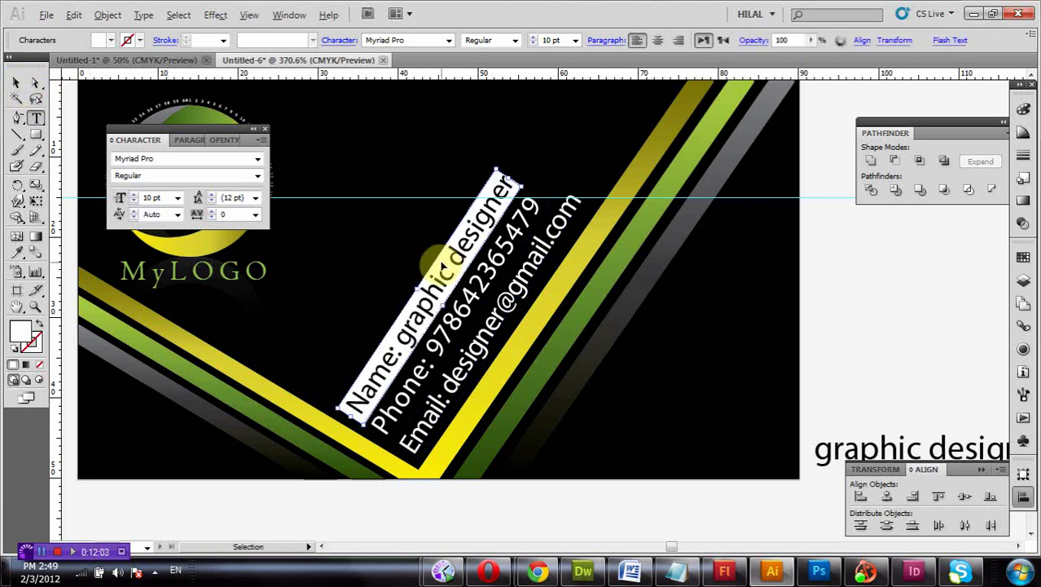
pyautogui.click(439, 259)
pyautogui.click(17, 84)
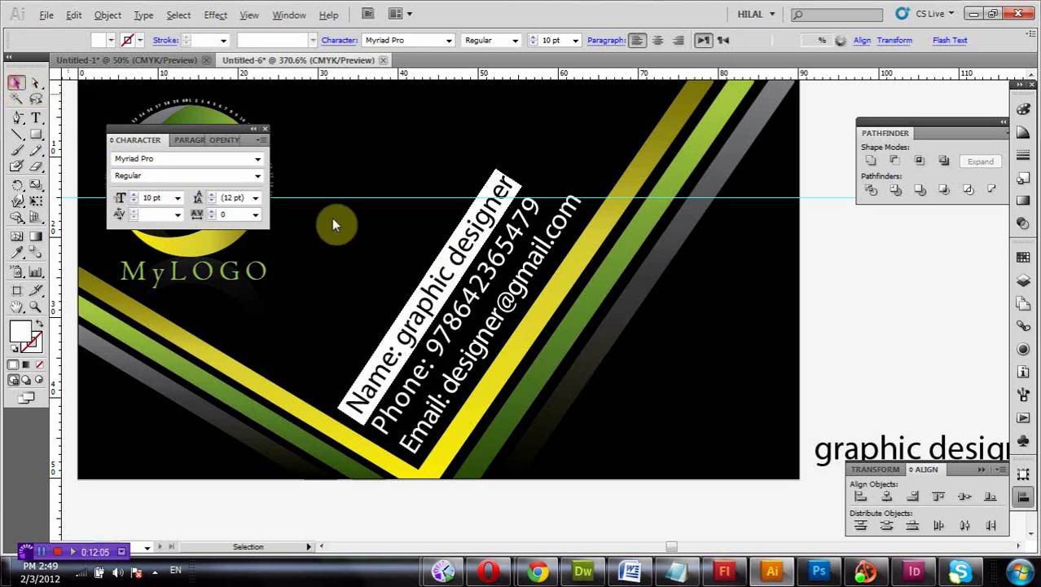
pyautogui.click(430, 246)
pyautogui.moveTo(455, 255); pyautogui.dragTo(444, 277)
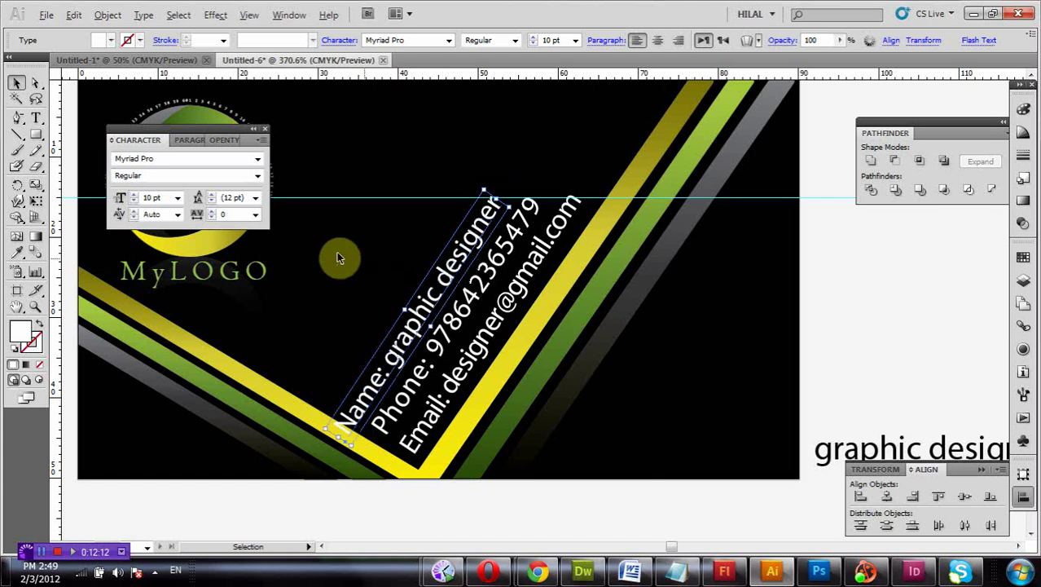
# - Tighten the Name line's tracking to -36 and line it up above Phone and Email
pyautogui.click(210, 220)
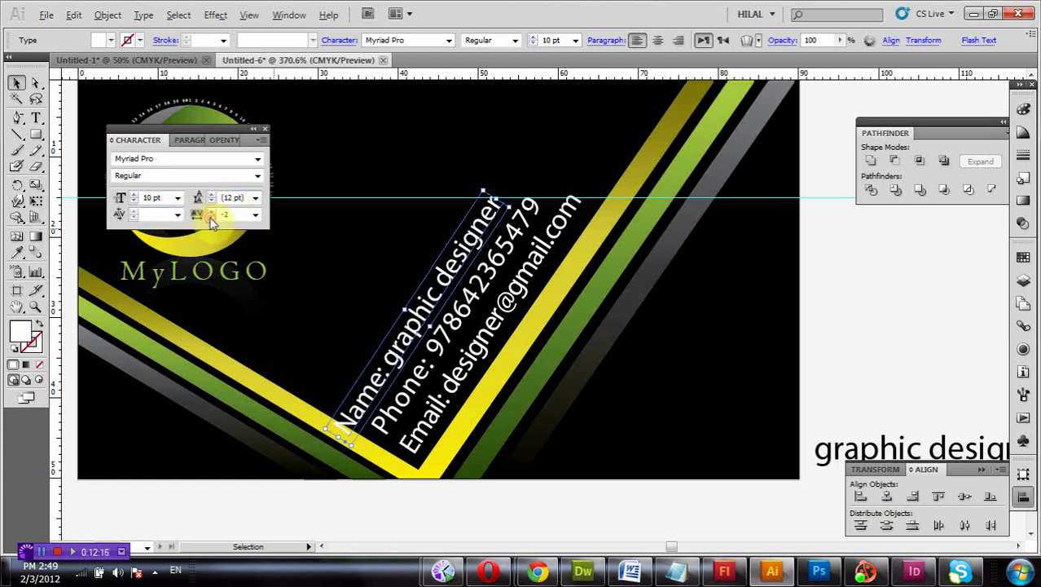
pyautogui.click(210, 219)
pyautogui.click(210, 220)
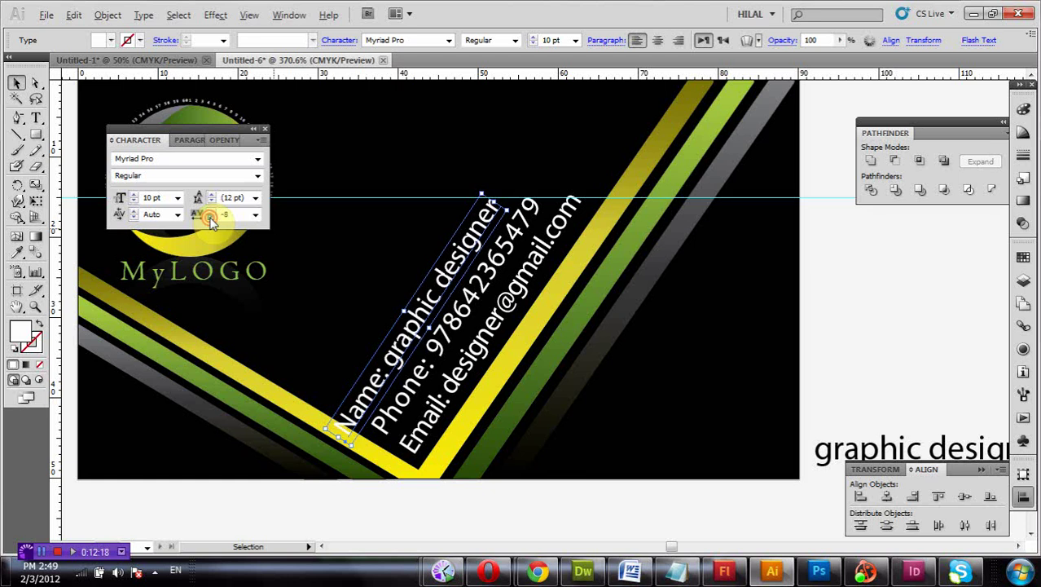
pyautogui.click(210, 220)
pyautogui.click(211, 220)
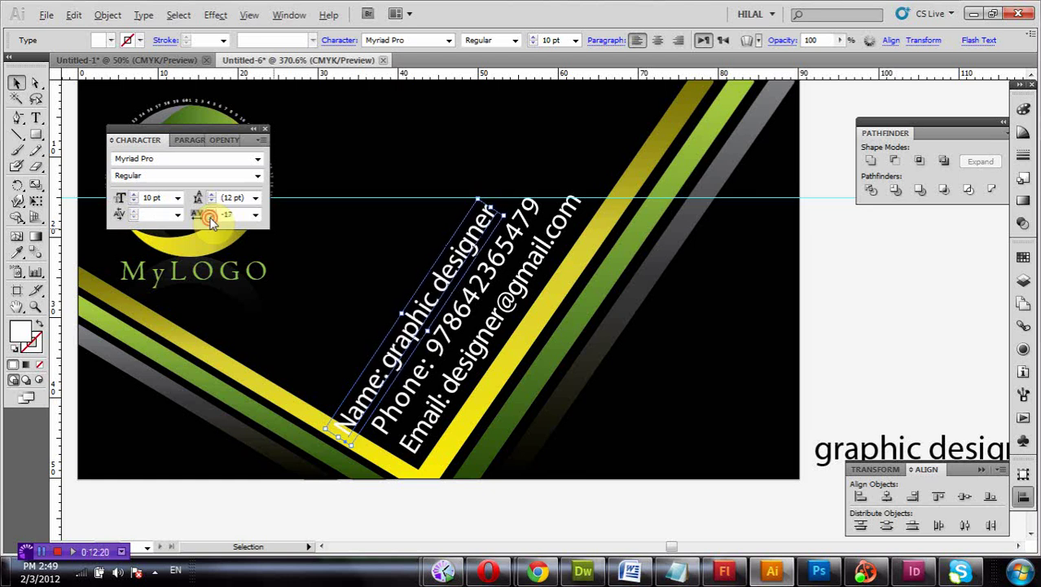
pyautogui.click(210, 220)
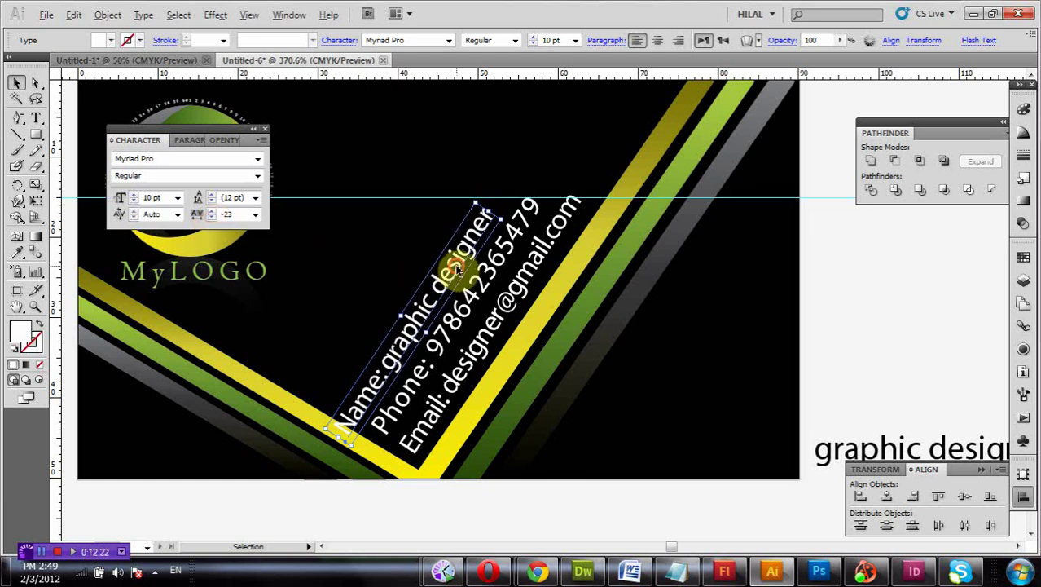
pyautogui.moveTo(456, 268); pyautogui.dragTo(468, 250)
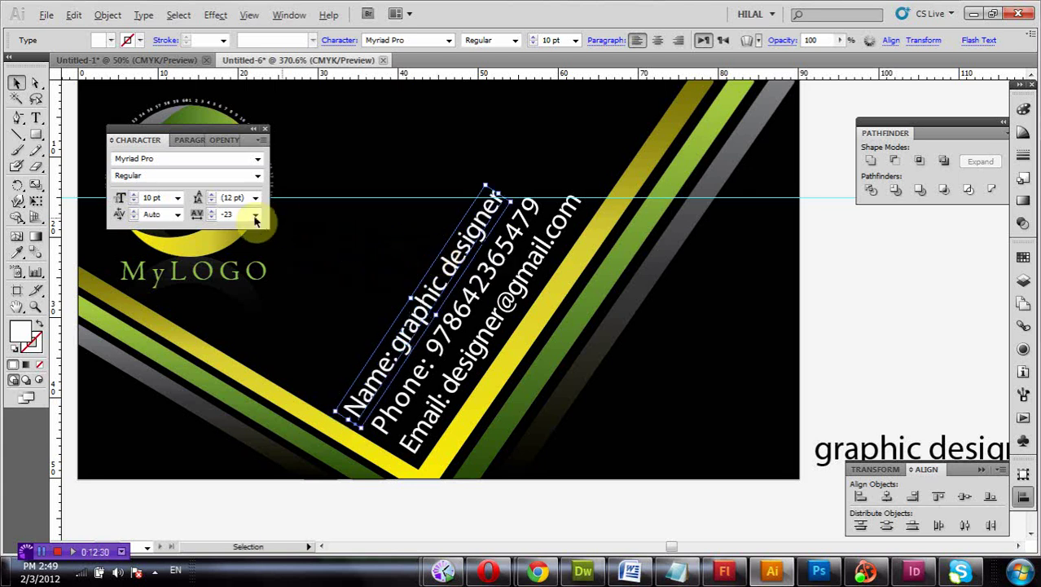
pyautogui.click(213, 218)
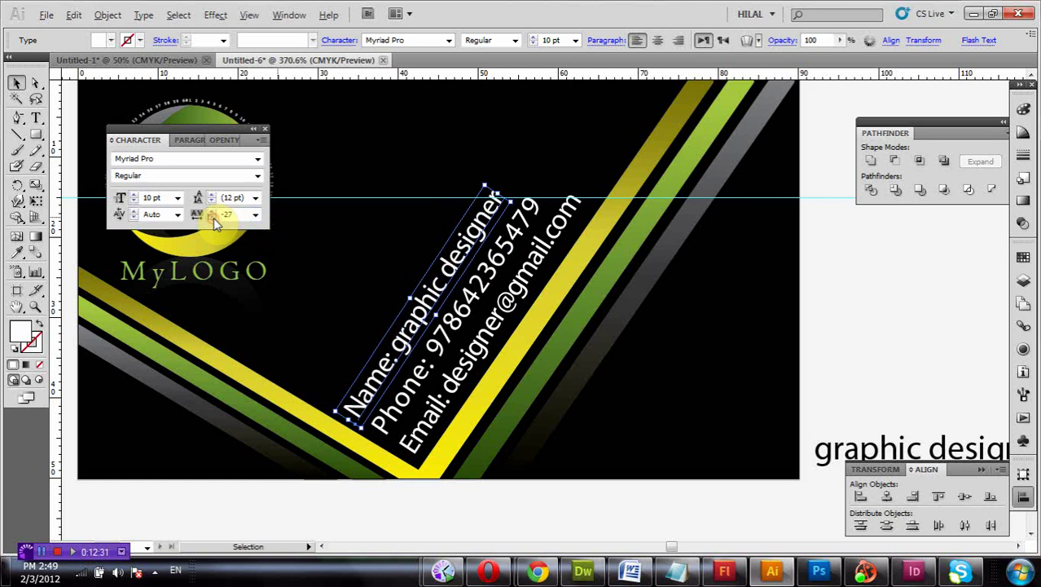
pyautogui.click(214, 218)
pyautogui.click(214, 218)
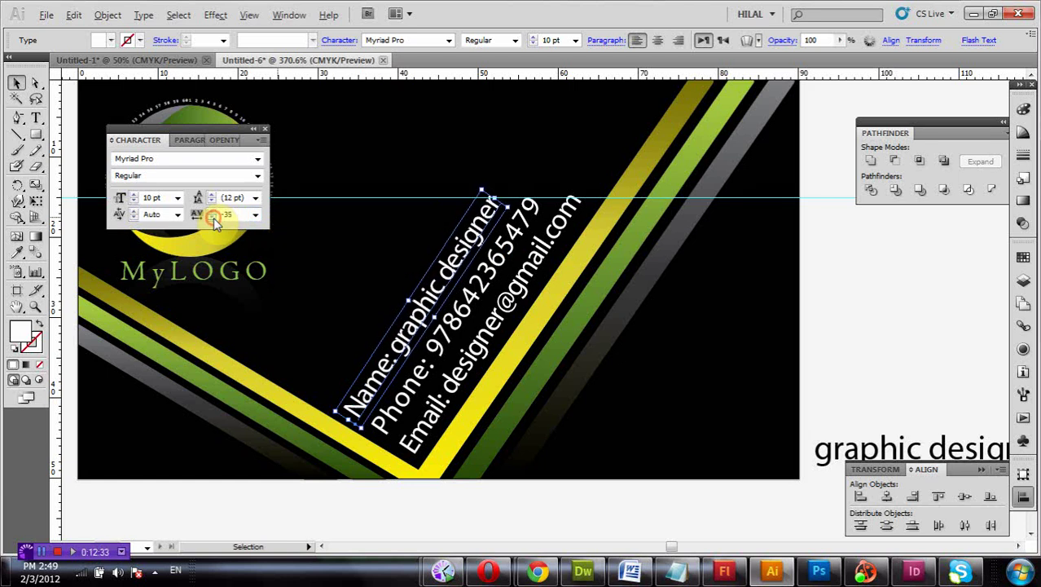
pyautogui.click(213, 217)
pyautogui.click(214, 218)
pyautogui.click(213, 218)
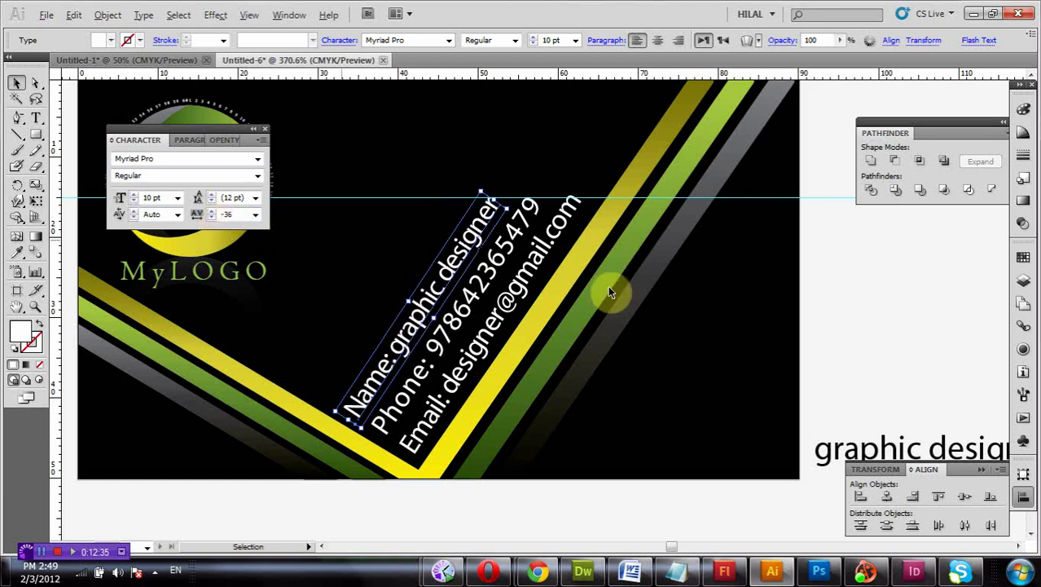
pyautogui.click(839, 282)
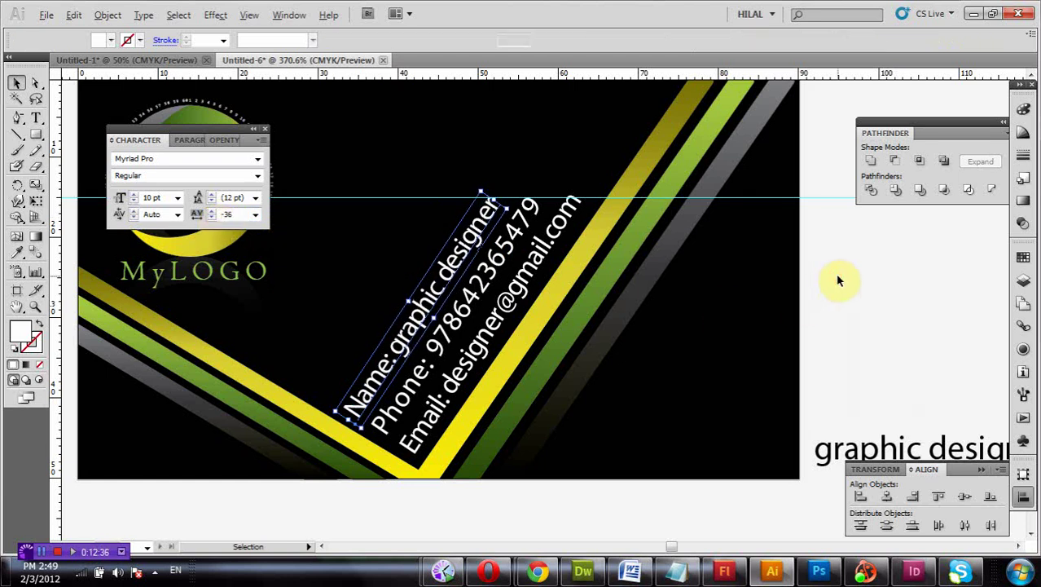
# - Delete the horizontal guide, zoom out, and move the MyLOGO caption off the card
pyautogui.click(829, 197)
pyautogui.press('Delete')
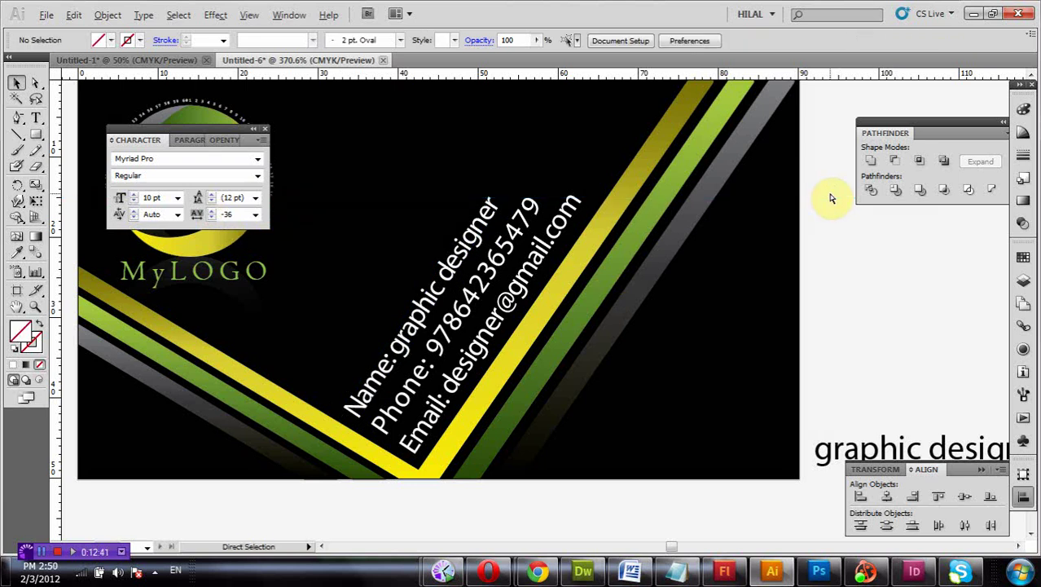
pyautogui.hotkey('ctrl', '-')
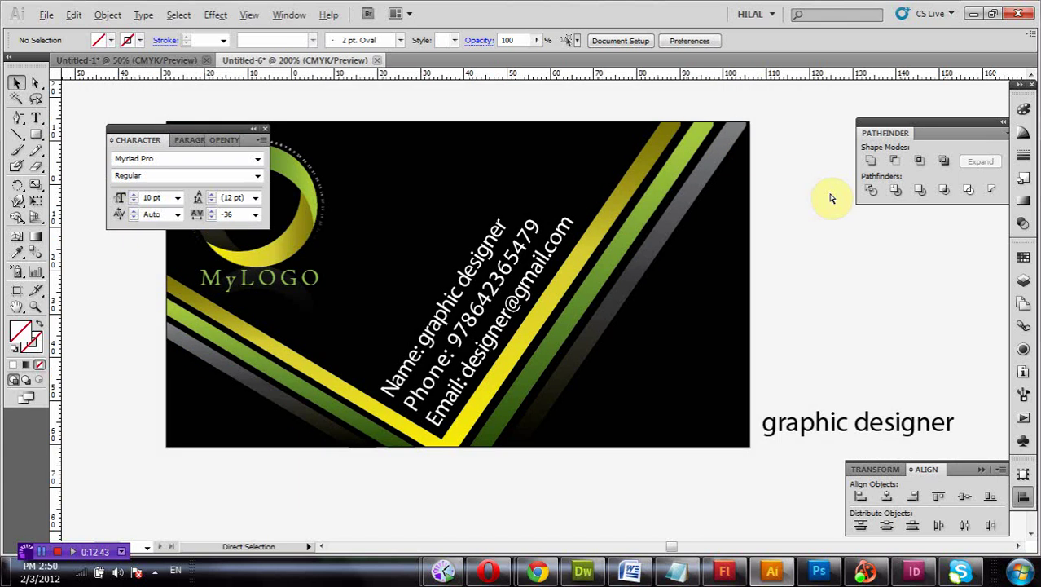
pyautogui.hotkey('ctrl', '-')
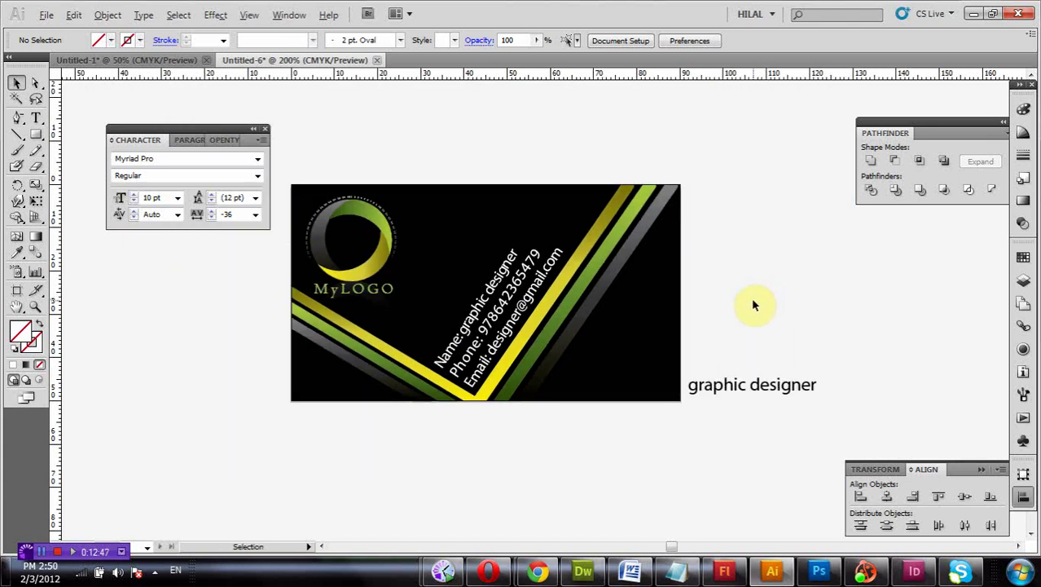
pyautogui.click(364, 296)
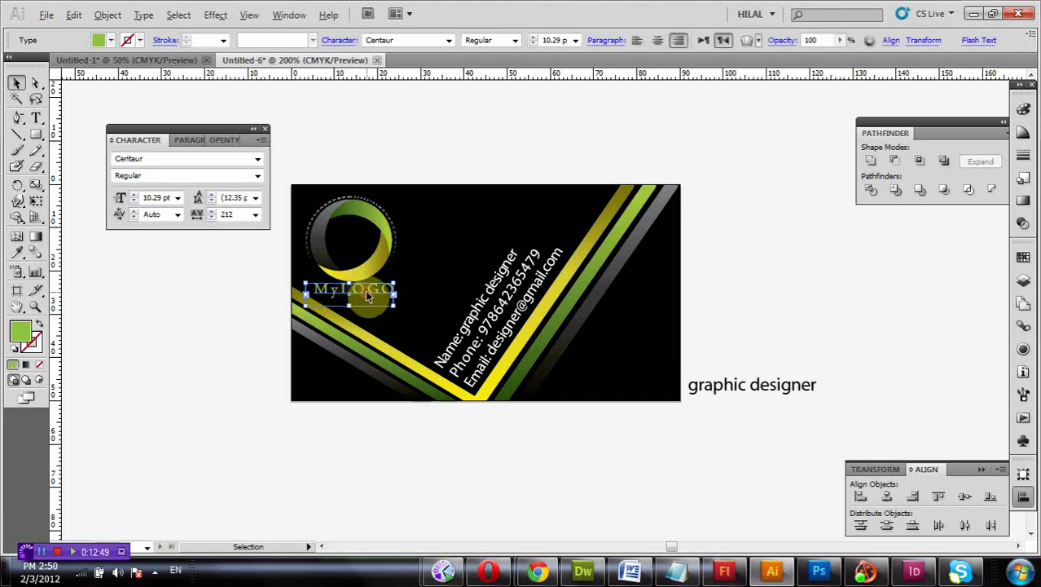
pyautogui.moveTo(367, 300)
pyautogui.mouseDown()
pyautogui.moveTo(740, 383)
pyautogui.moveTo(405, 325)
pyautogui.moveTo(366, 293)
pyautogui.mouseUp()
# - Make the 'graphic designer' text white, shrink it to 7.76 pt, and centre it under the ring
pyautogui.click(109, 40)
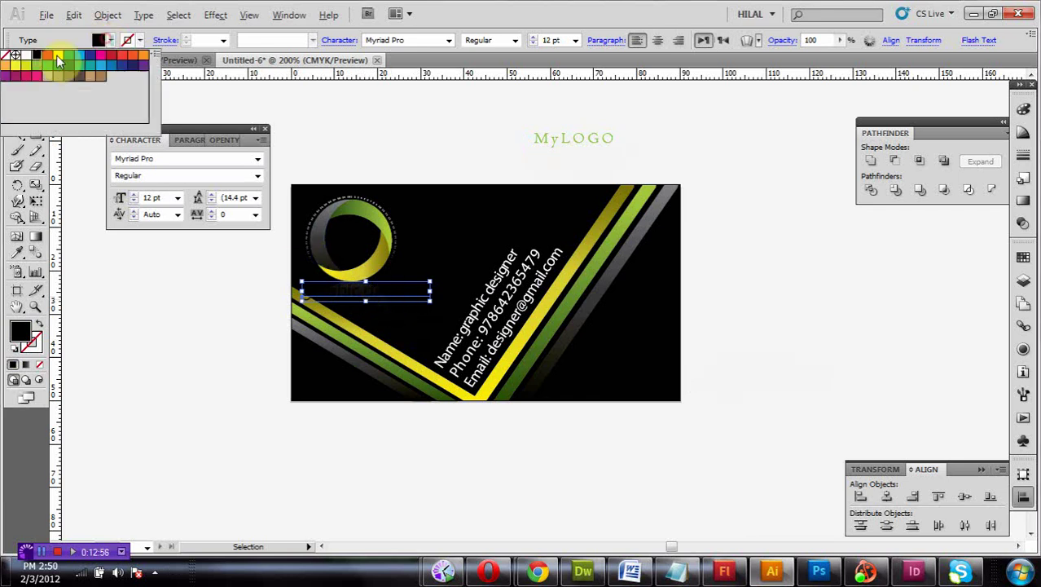
pyautogui.click(30, 59)
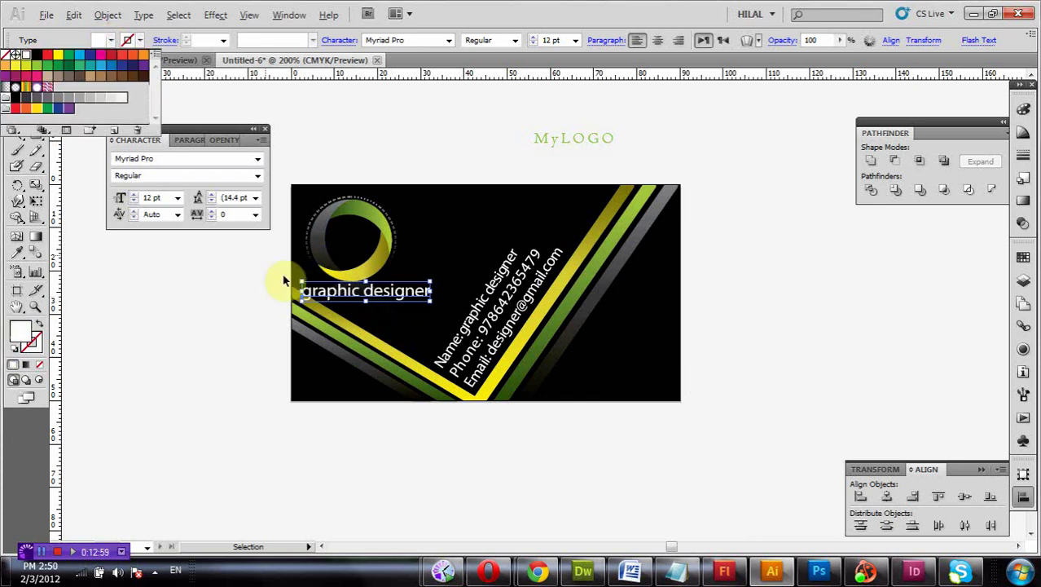
pyautogui.click(416, 303)
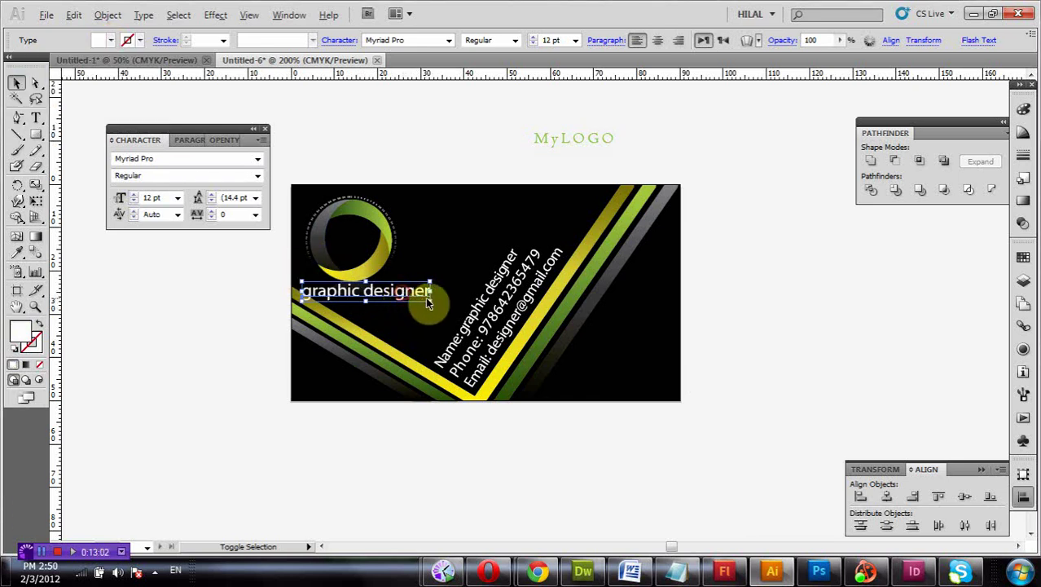
pyautogui.moveTo(425, 300); pyautogui.dragTo(369, 292)
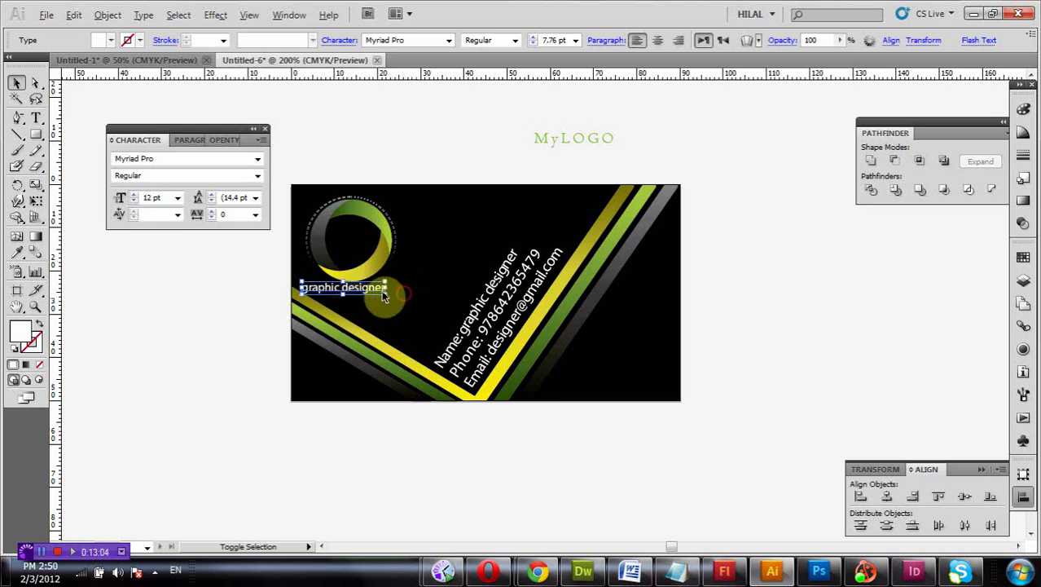
pyautogui.moveTo(366, 291); pyautogui.dragTo(376, 292)
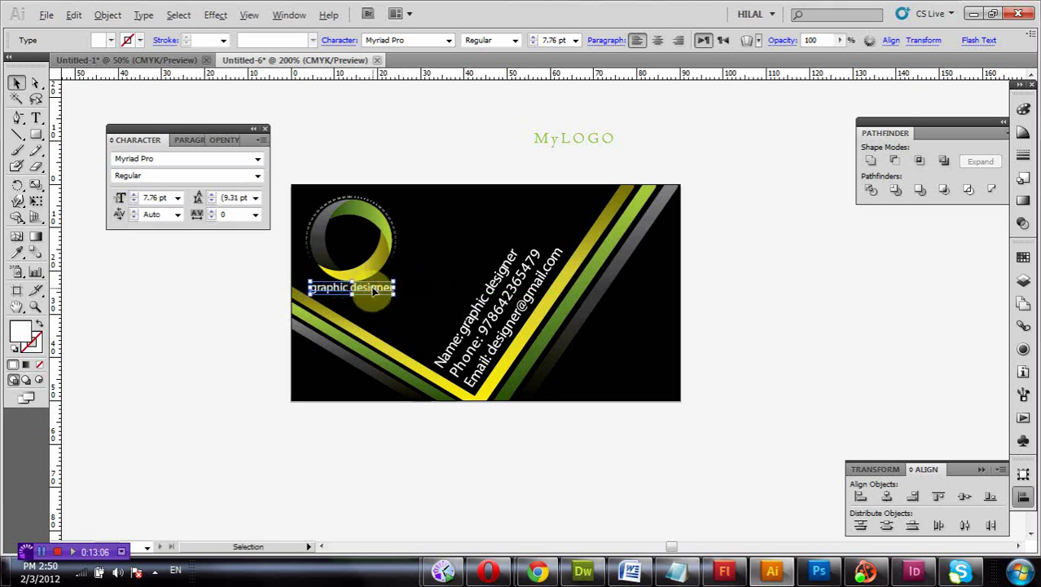
# - Alt-drag a copy of the ring logo onto the card's lower-right corner at 14% opacity
pyautogui.click(177, 277)
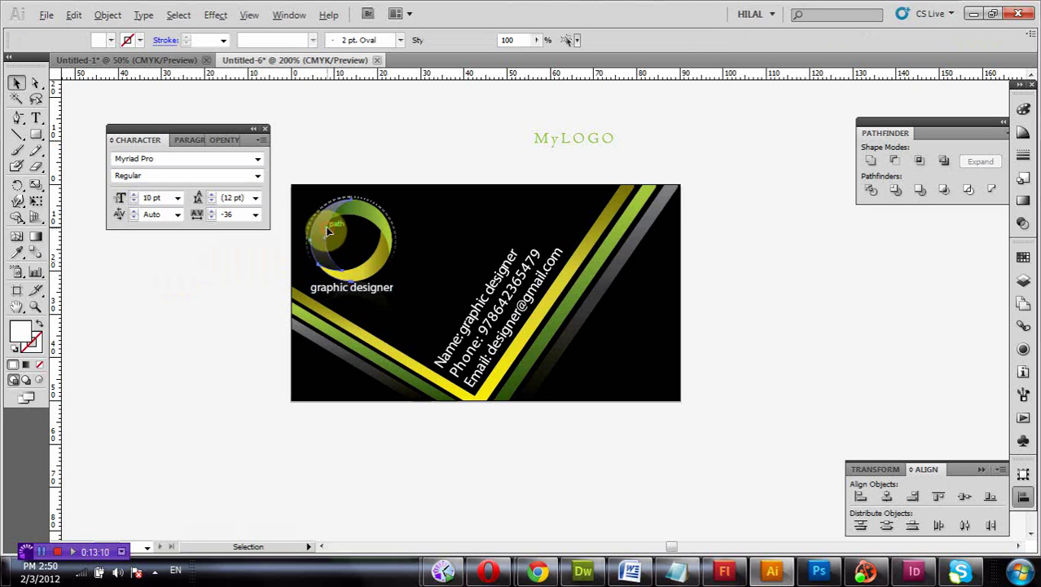
pyautogui.moveTo(332, 234)
pyautogui.mouseDown()
pyautogui.moveTo(374, 259)
pyautogui.moveTo(381, 219)
pyautogui.moveTo(673, 348)
pyautogui.mouseUp()
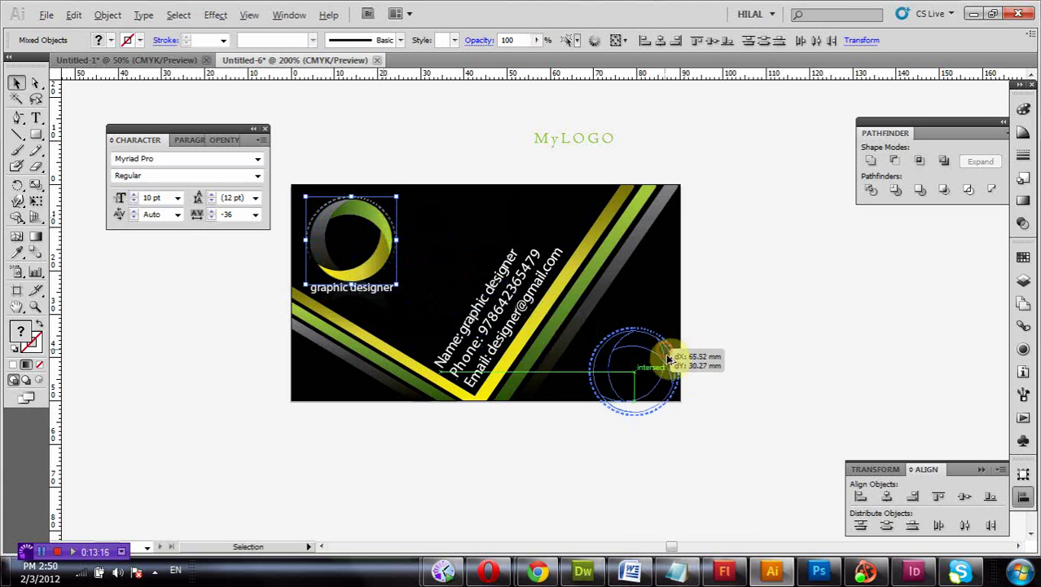
pyautogui.moveTo(673, 349)
pyautogui.mouseDown()
pyautogui.moveTo(678, 405)
pyautogui.moveTo(749, 505)
pyautogui.mouseUp()
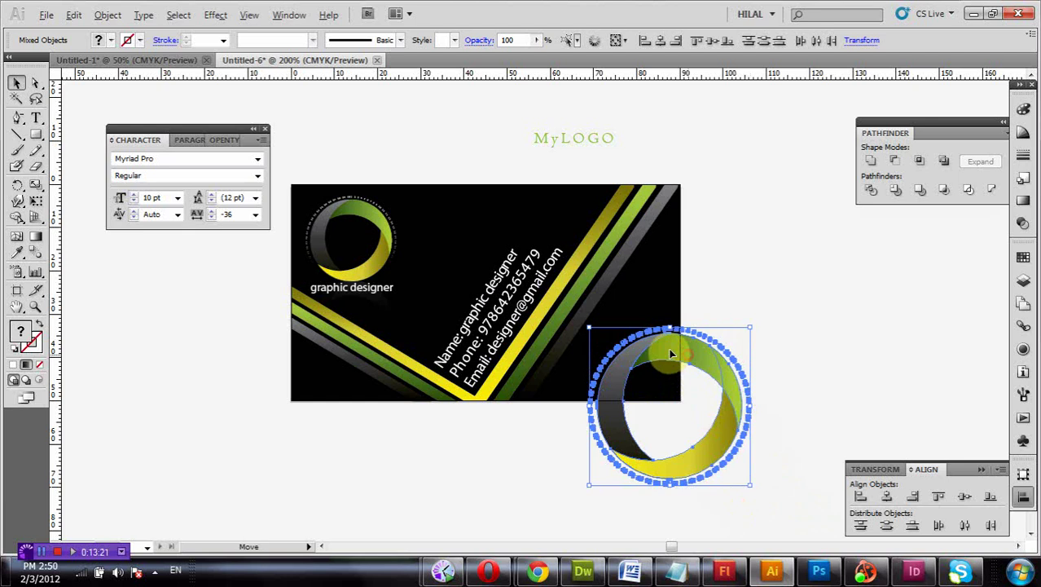
pyautogui.moveTo(688, 359)
pyautogui.mouseDown()
pyautogui.moveTo(643, 353)
pyautogui.moveTo(652, 353)
pyautogui.mouseUp()
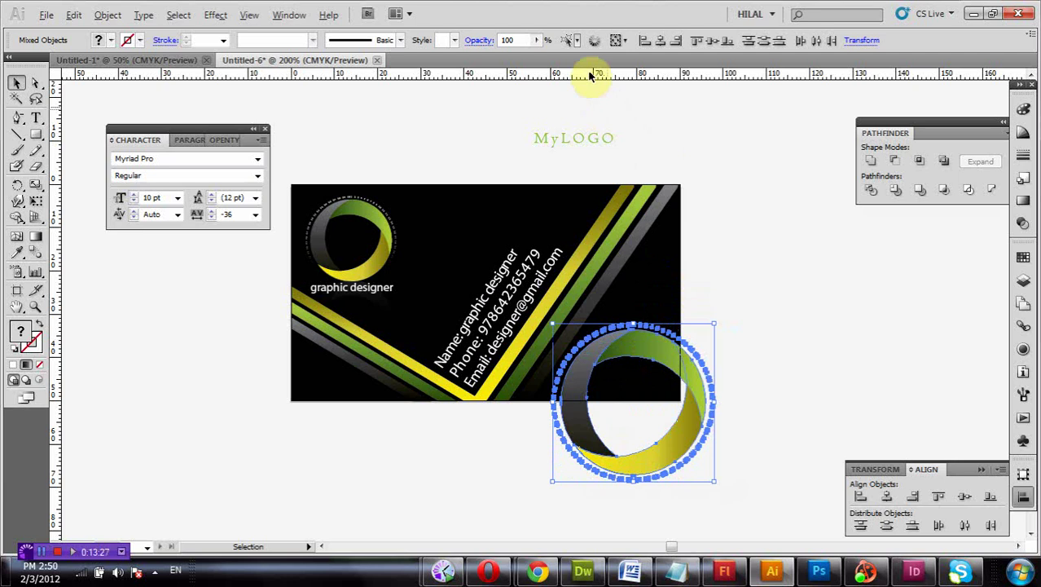
pyautogui.click(538, 42)
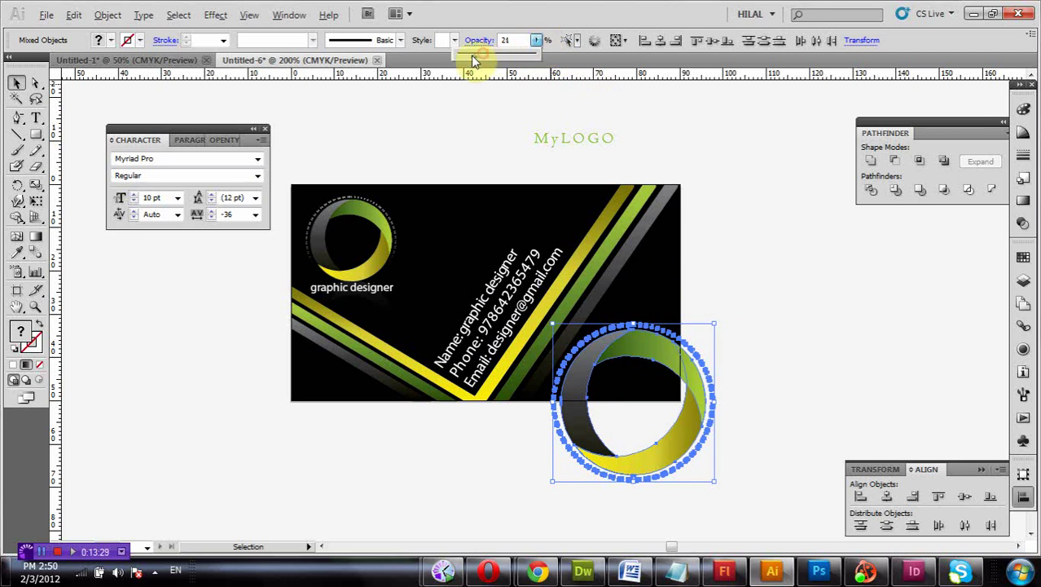
pyautogui.moveTo(469, 60); pyautogui.dragTo(469, 60)
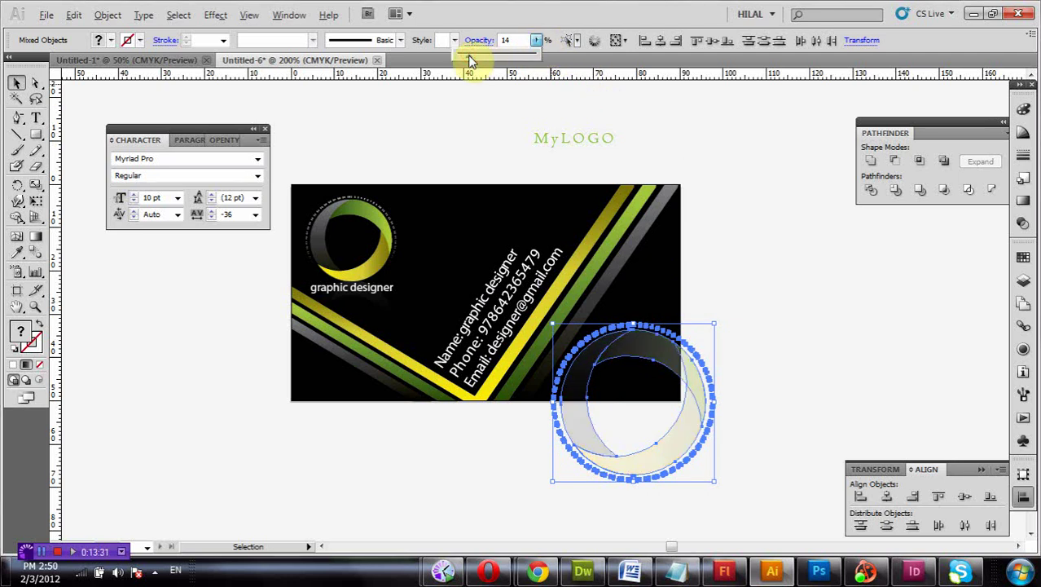
pyautogui.click(714, 148)
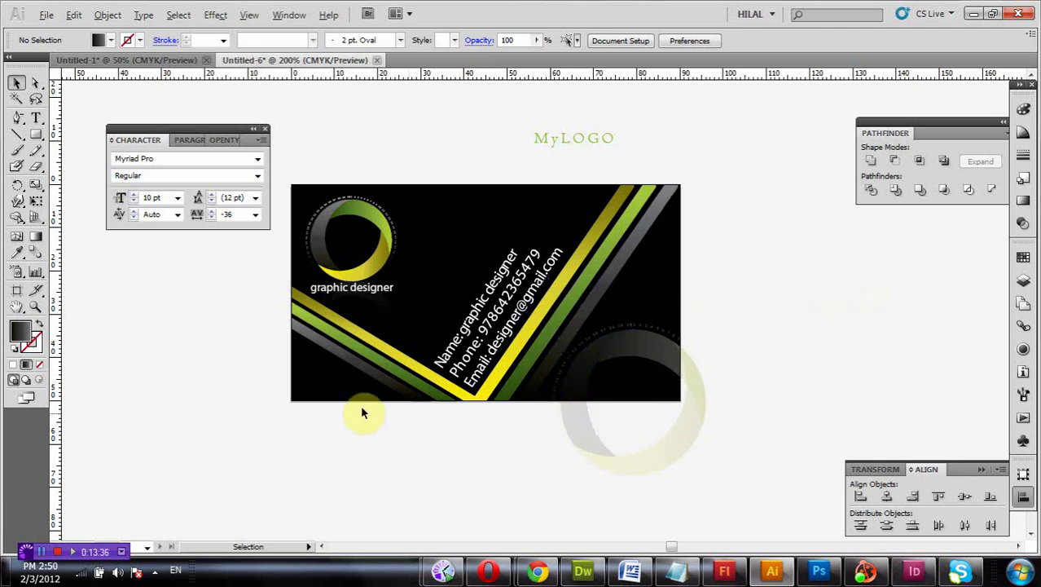
# - Draw a trial rectangle below the card's lower edge, then delete it
pyautogui.moveTo(36, 135); pyautogui.dragTo(65, 134)
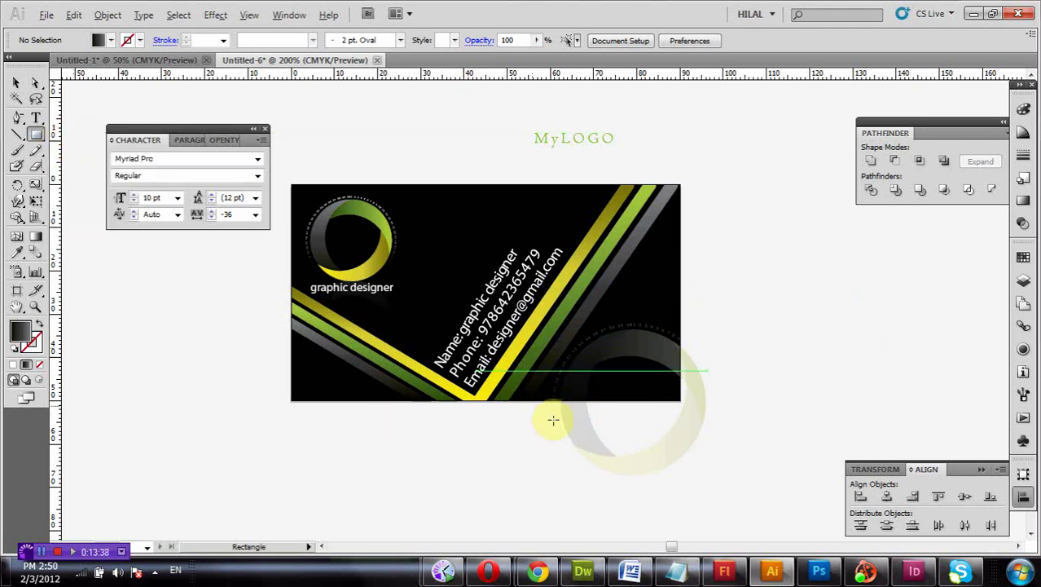
pyautogui.moveTo(545, 404); pyautogui.dragTo(727, 476)
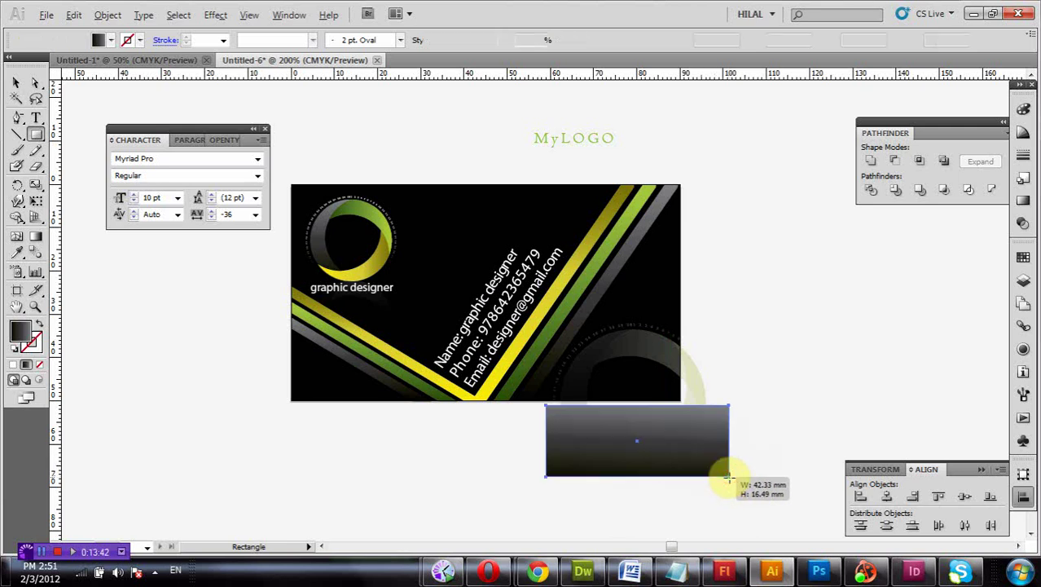
pyautogui.press('v')
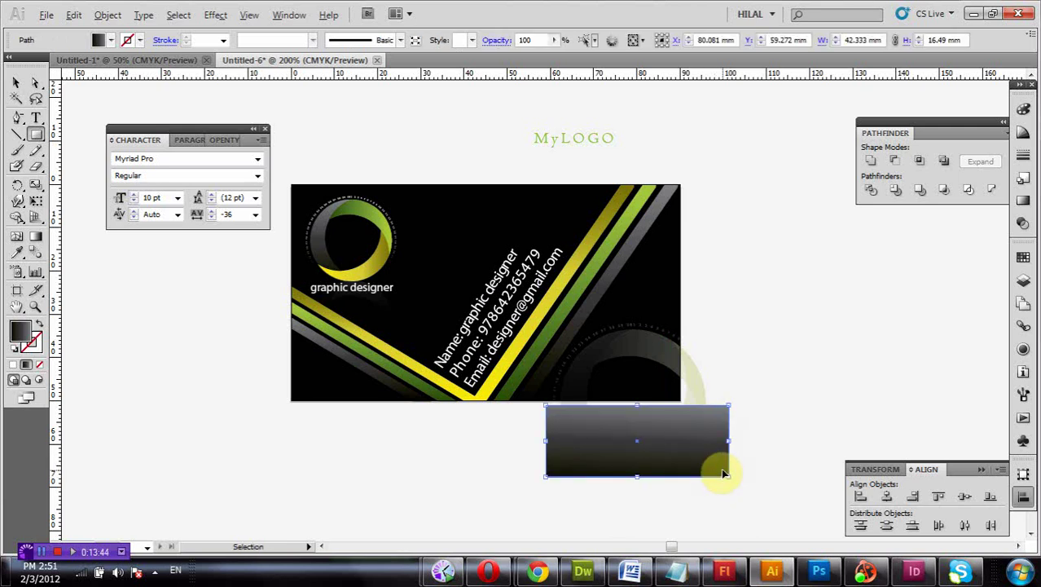
pyautogui.press('Delete')
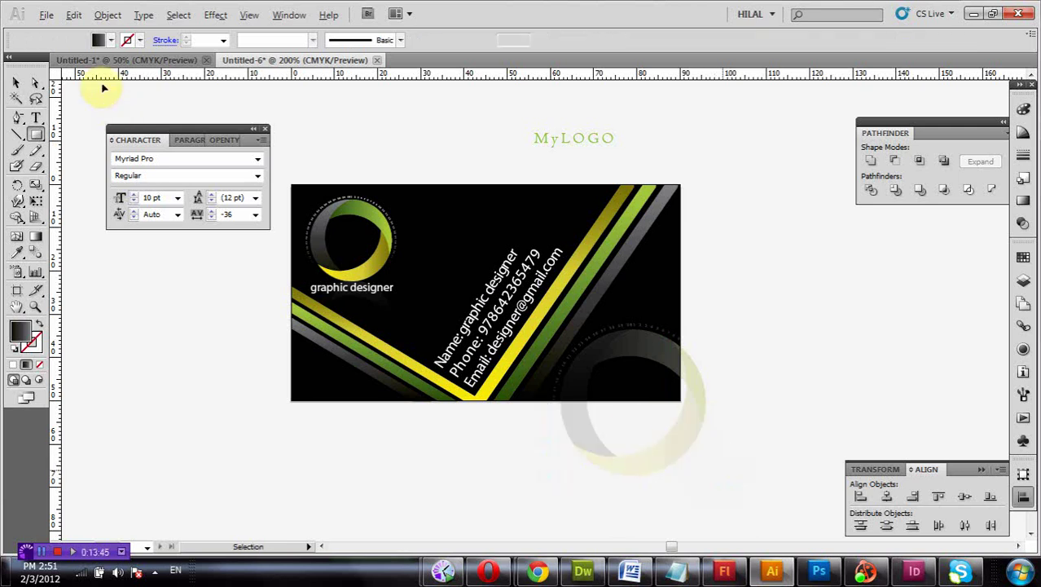
# - Return to the Selection tool and cancel the stray Rectangle size dialog
pyautogui.press('m')
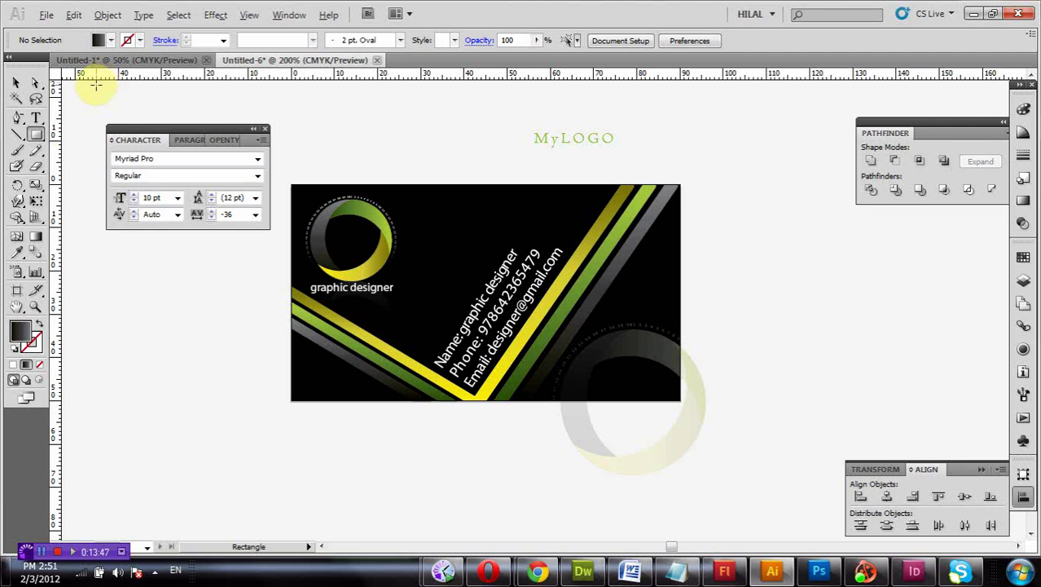
pyautogui.press('v')
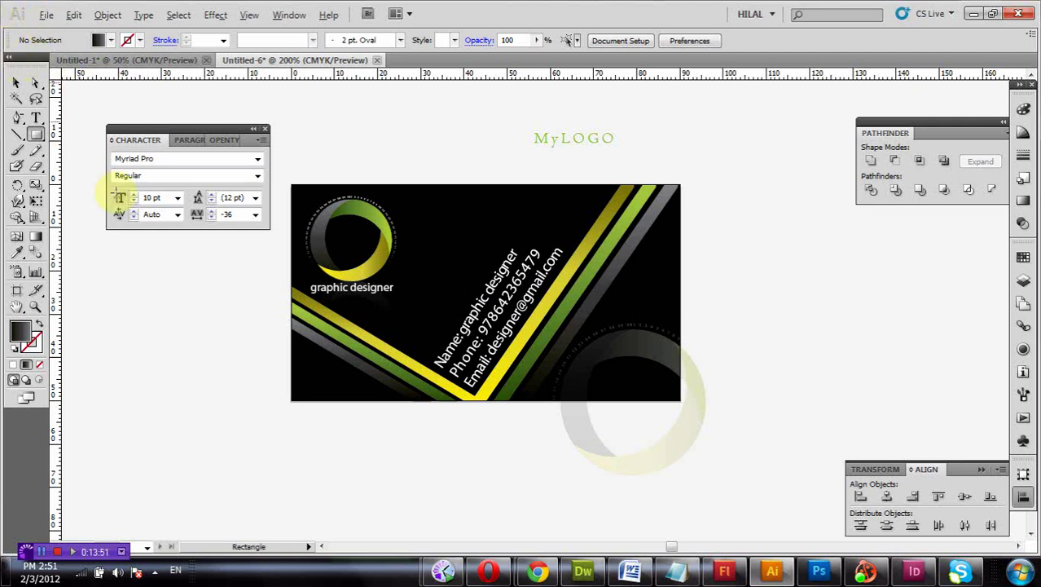
pyautogui.click(214, 127)
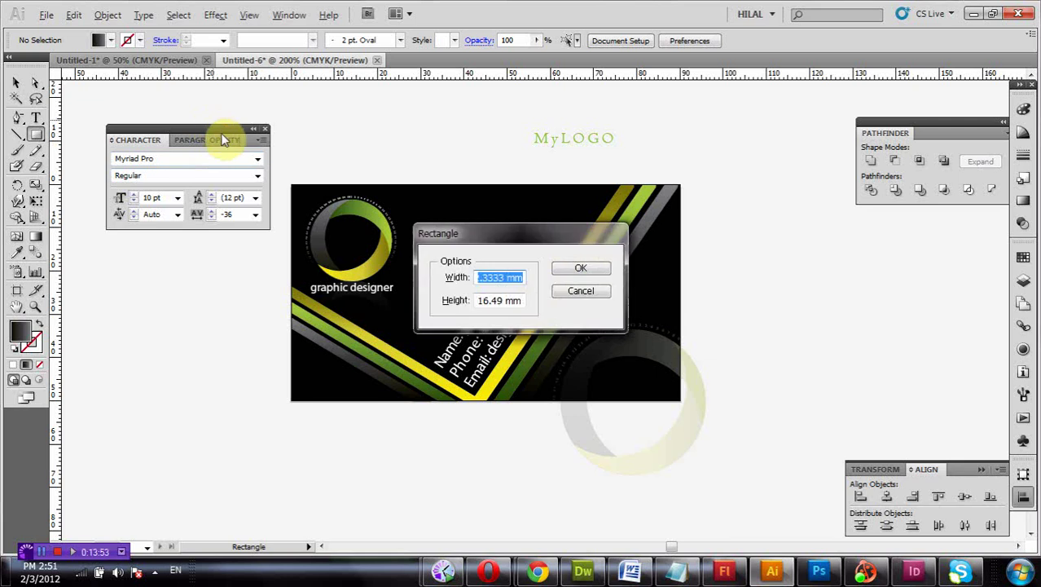
pyautogui.click(599, 291)
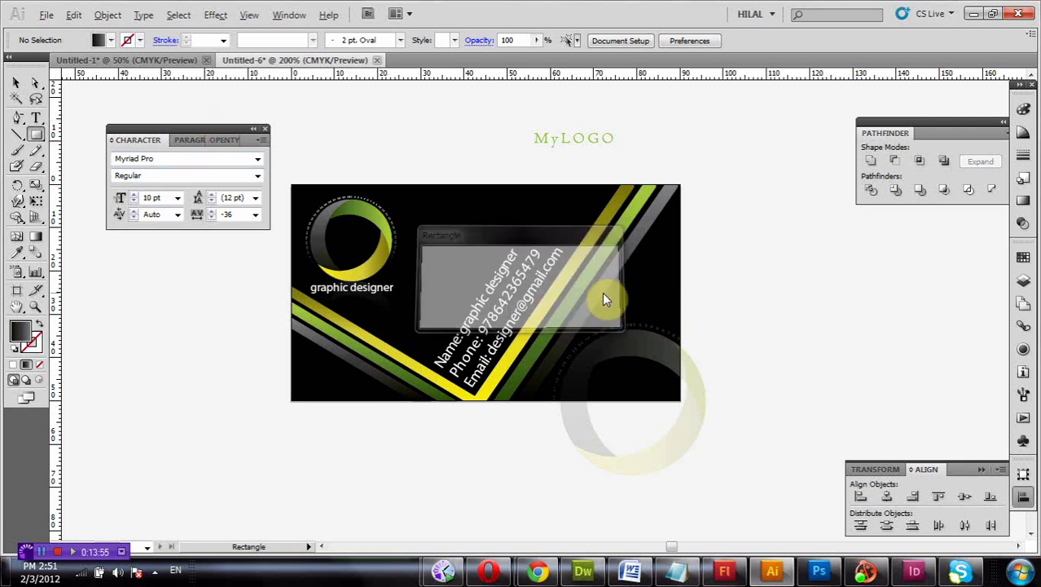
pyautogui.click(45, 14)
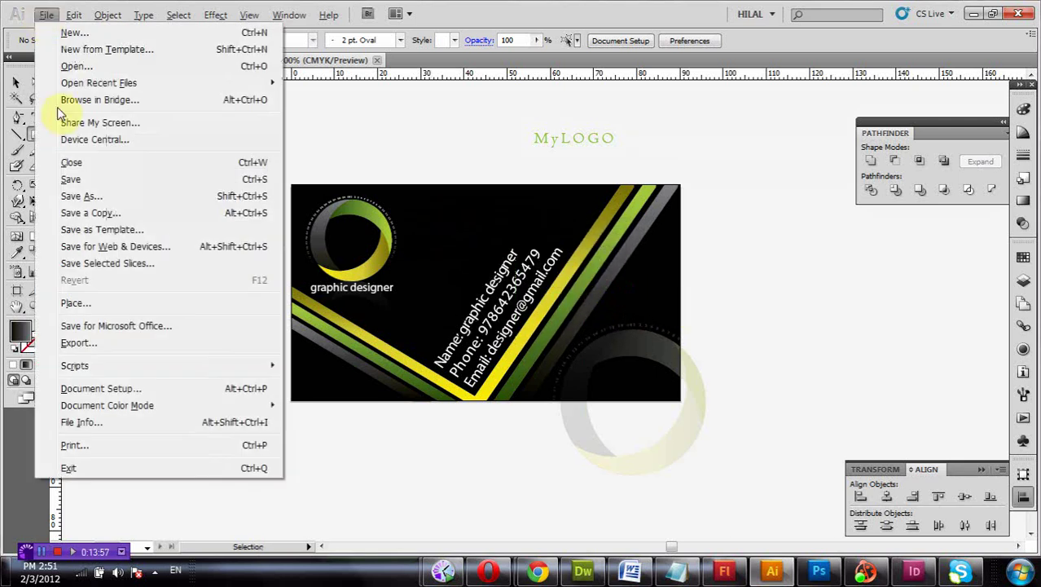
pyautogui.click(101, 201)
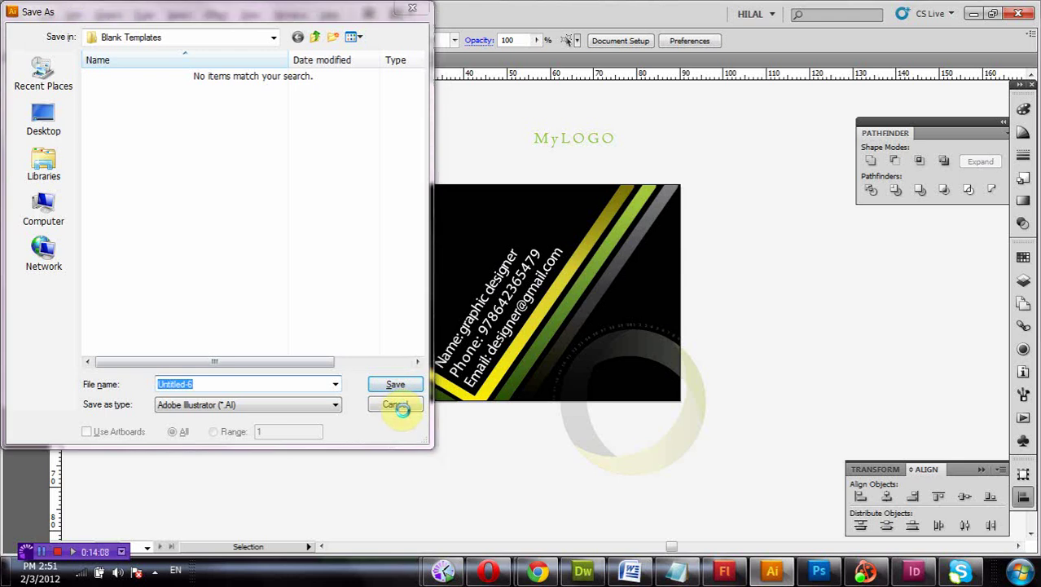
pyautogui.click(344, 311)
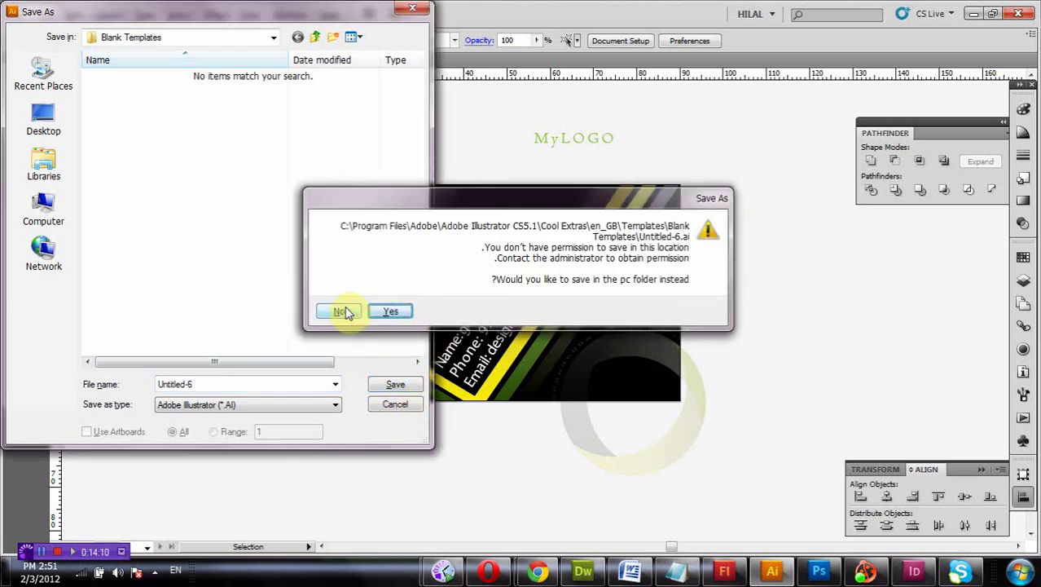
pyautogui.click(395, 404)
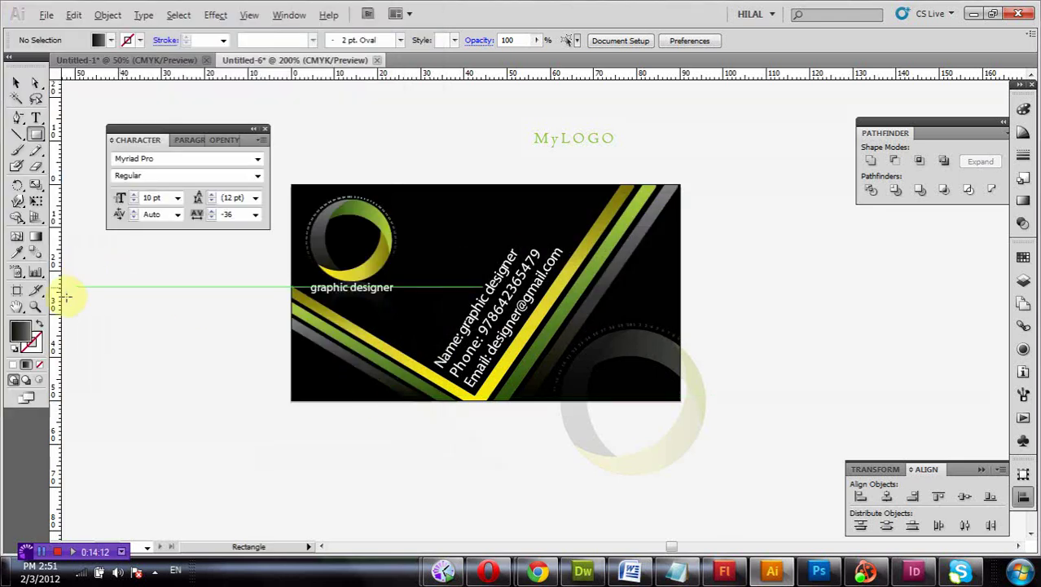
# - Zoom in on the stripe tops and nudge the olive stripe's top-right corner right
pyautogui.click(35, 307)
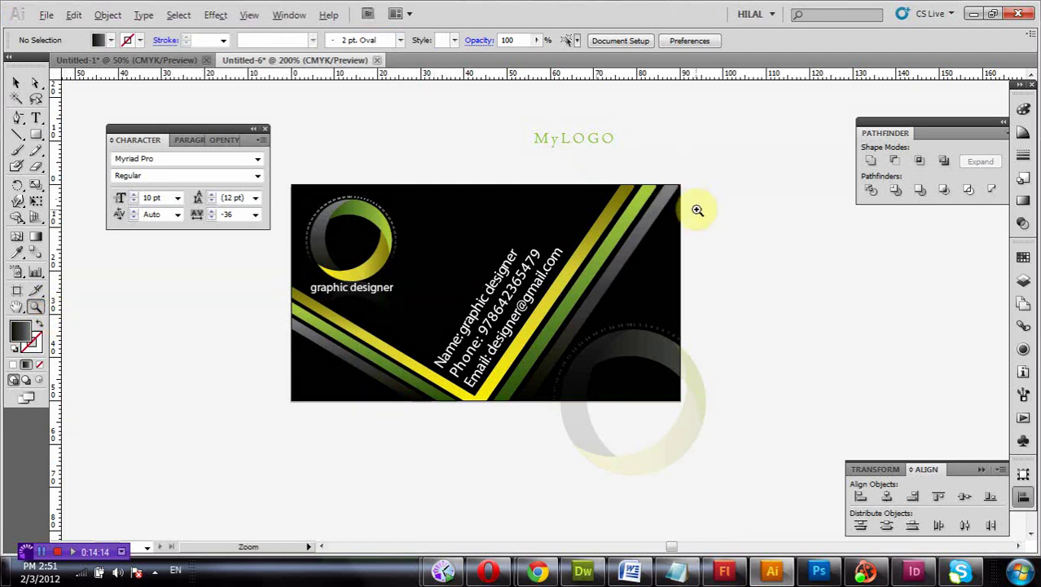
pyautogui.moveTo(608, 170); pyautogui.dragTo(697, 210)
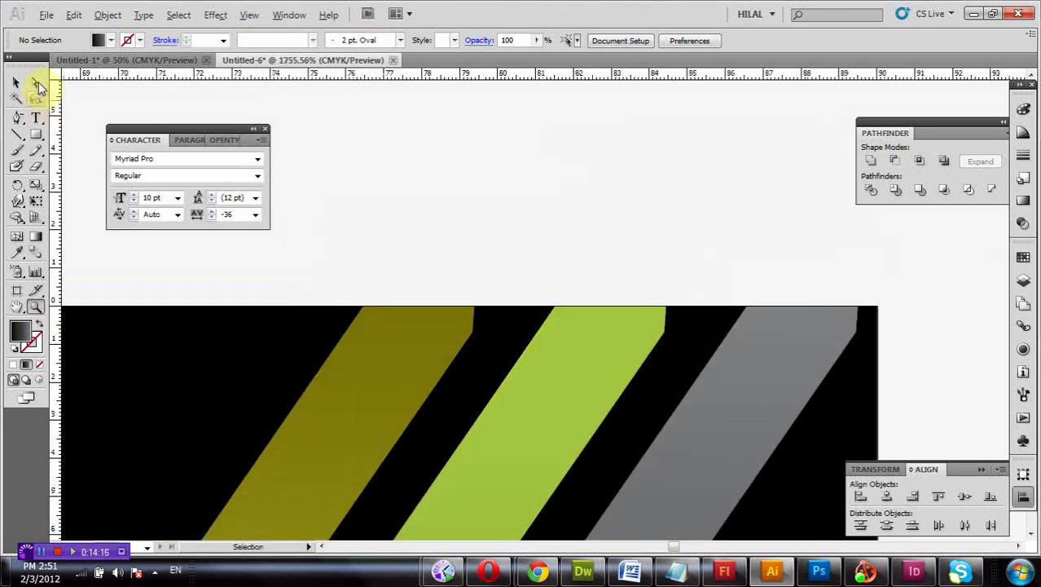
pyautogui.click(37, 84)
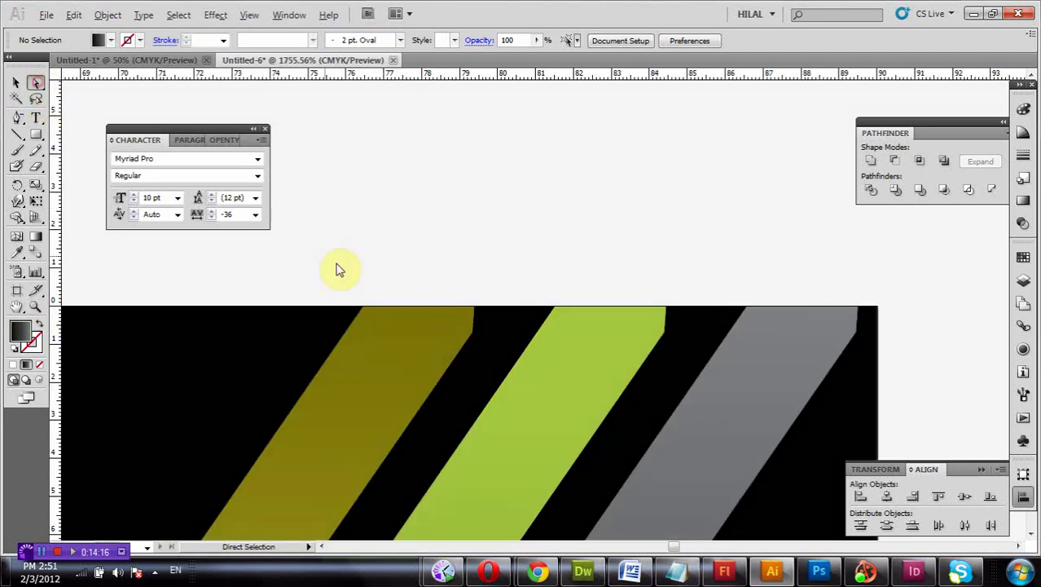
pyautogui.click(398, 311)
pyautogui.click(475, 308)
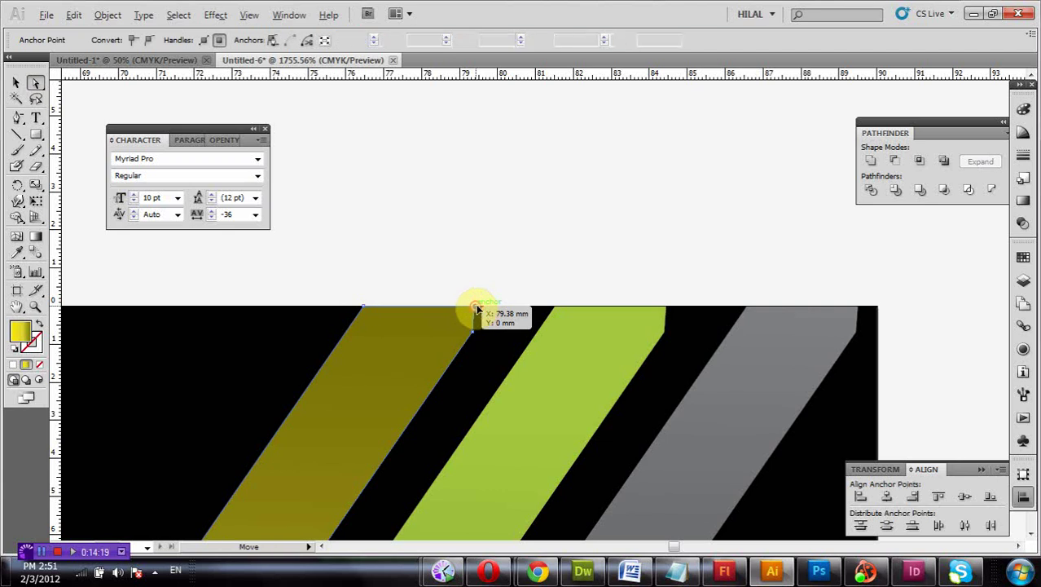
pyautogui.moveTo(475, 307); pyautogui.dragTo(495, 308)
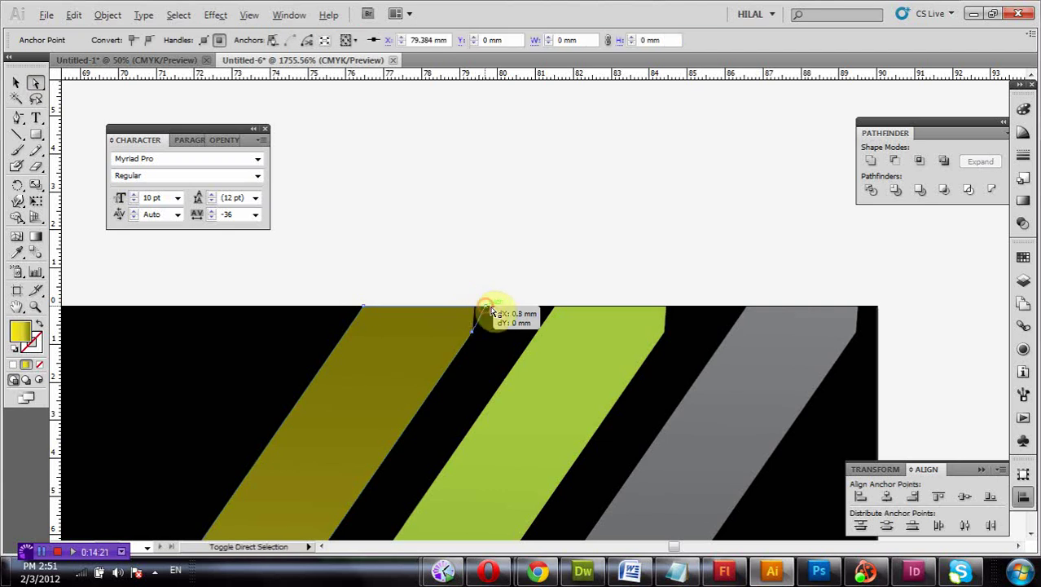
# - Nudge the green and grey stripes' top-right corners right, then deselect
pyautogui.click(616, 321)
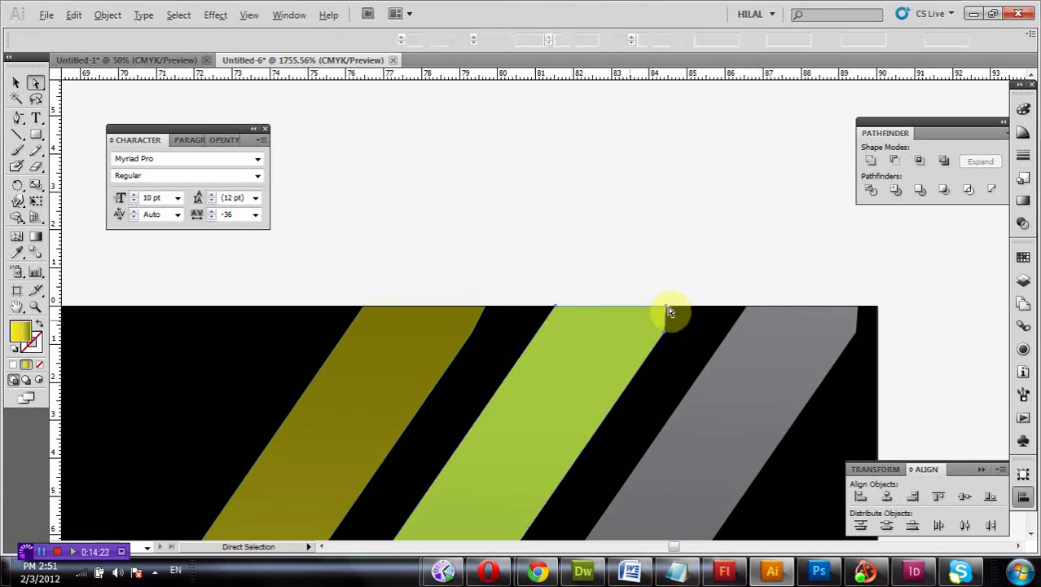
pyautogui.moveTo(668, 308); pyautogui.dragTo(677, 308)
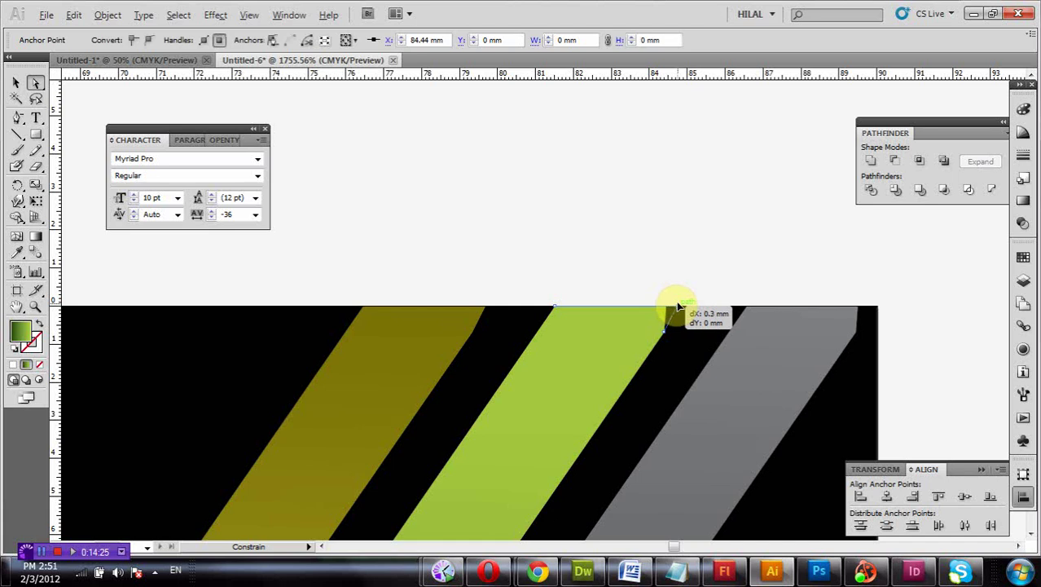
pyautogui.click(822, 324)
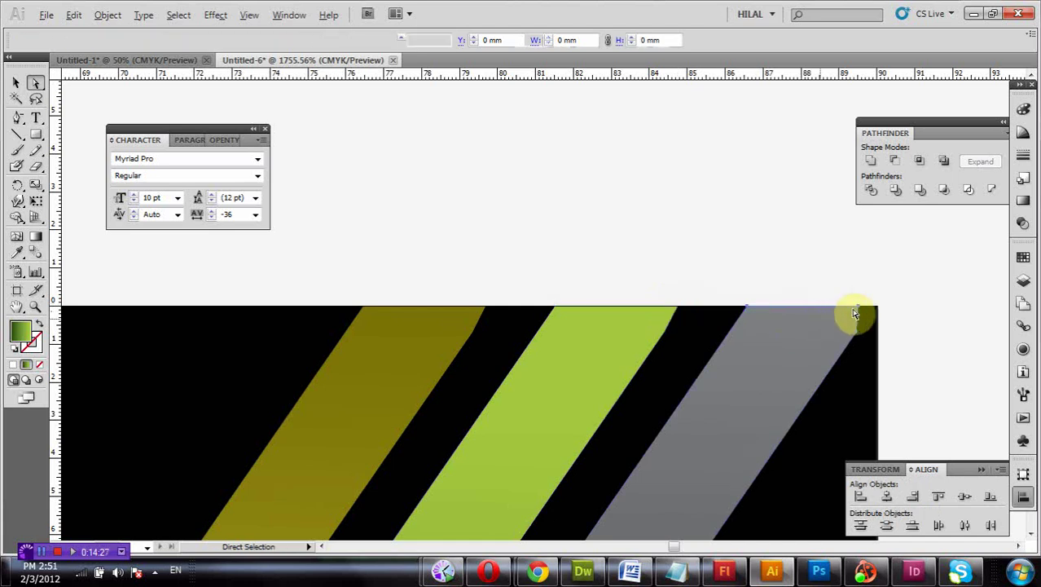
pyautogui.moveTo(857, 309); pyautogui.dragTo(877, 308)
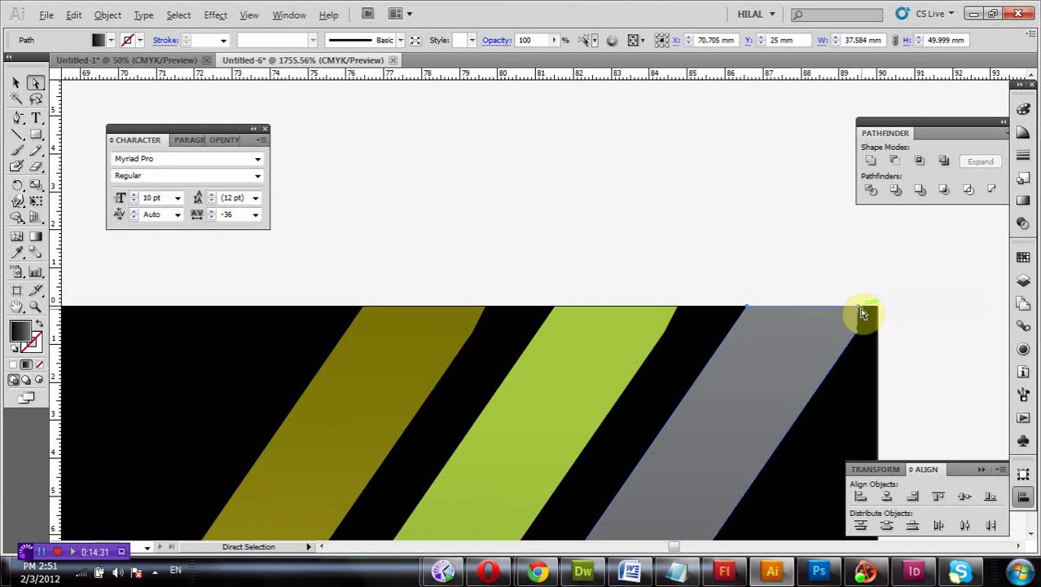
pyautogui.click(862, 309)
pyautogui.moveTo(863, 310); pyautogui.dragTo(872, 308)
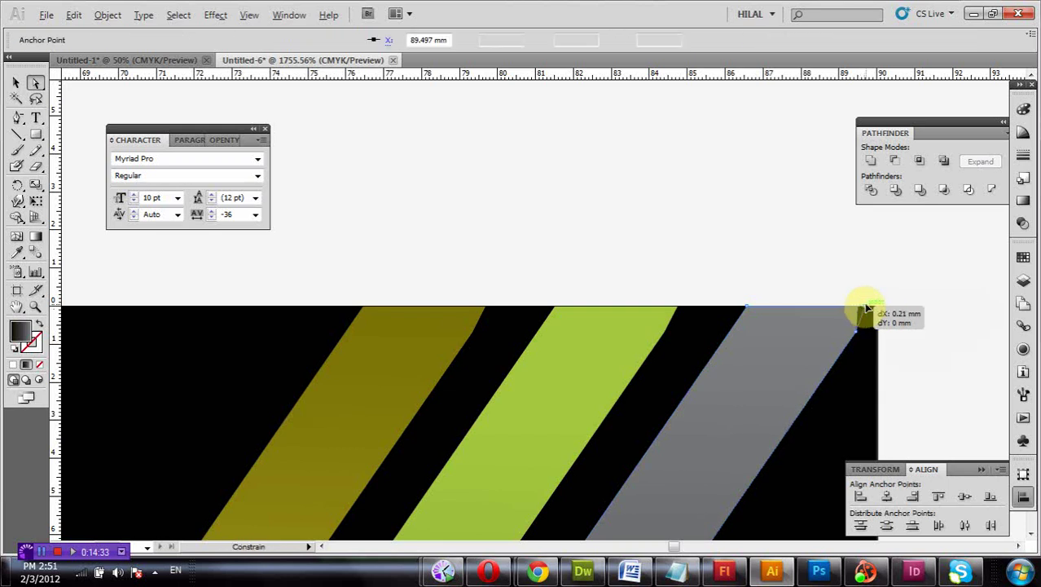
pyautogui.click(838, 275)
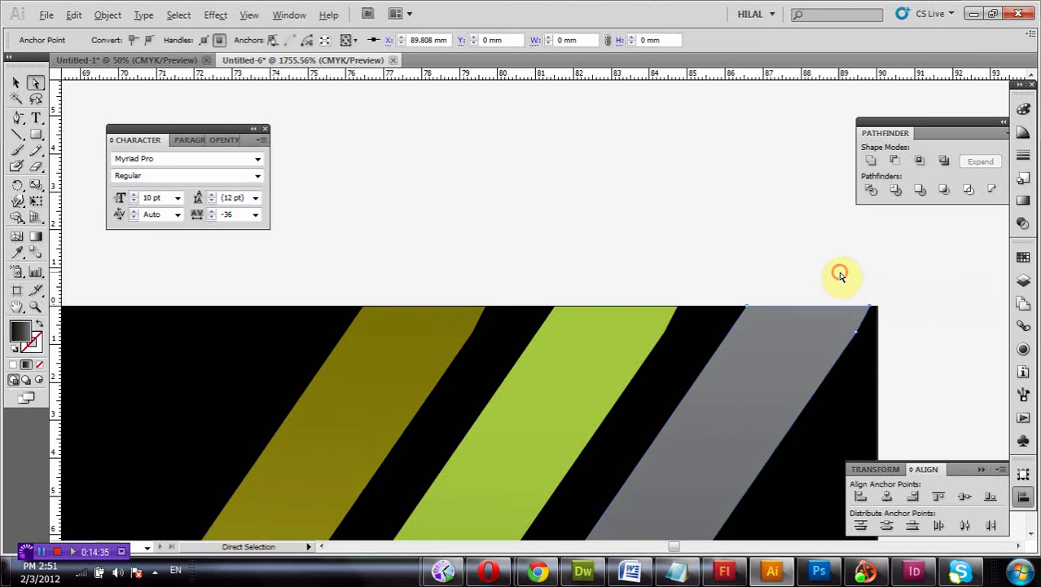
# - Open the File menu's Export option, then cancel the export
pyautogui.click(47, 15)
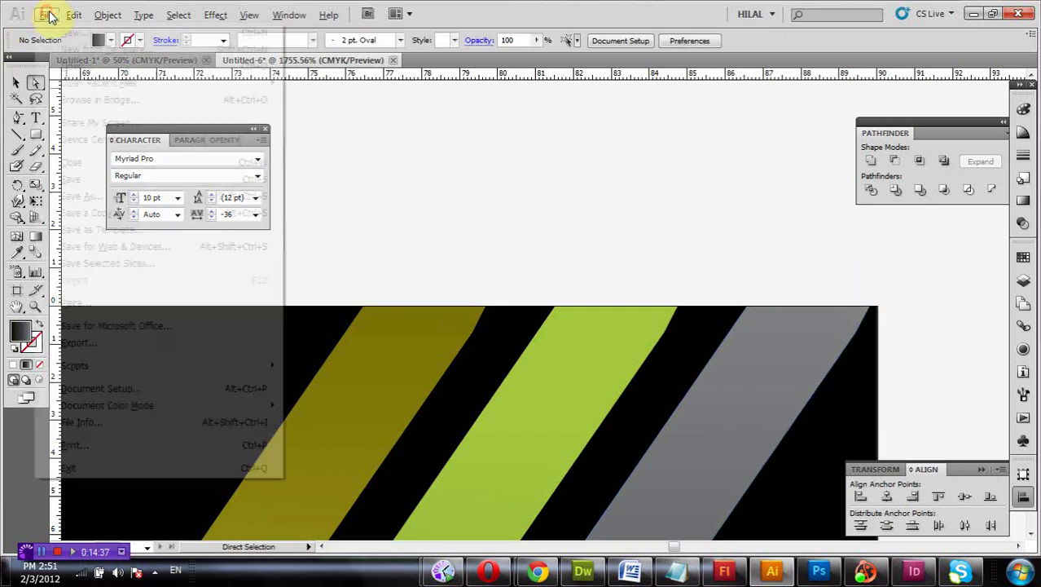
pyautogui.click(99, 340)
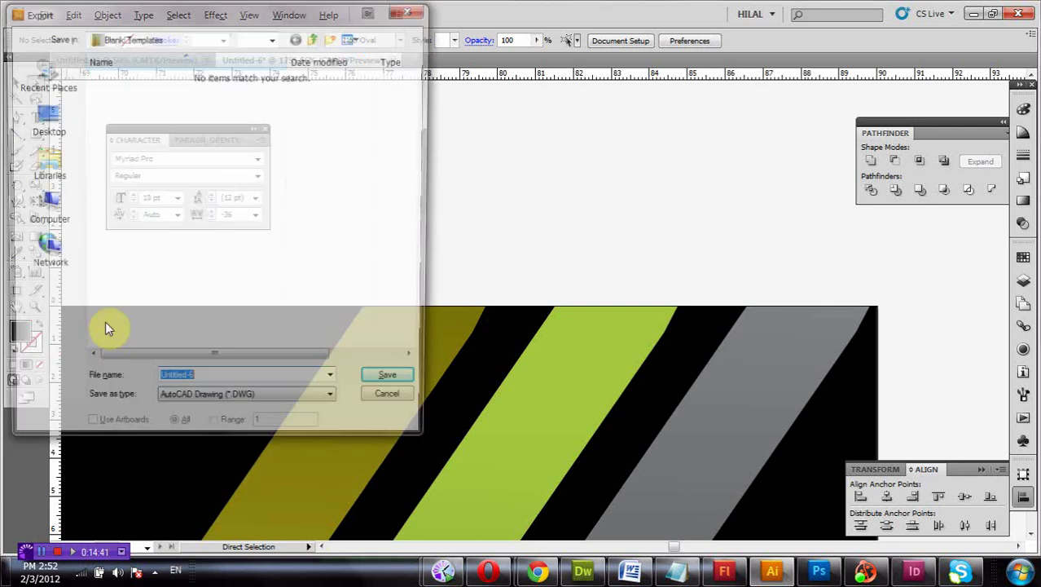
pyautogui.click(413, 10)
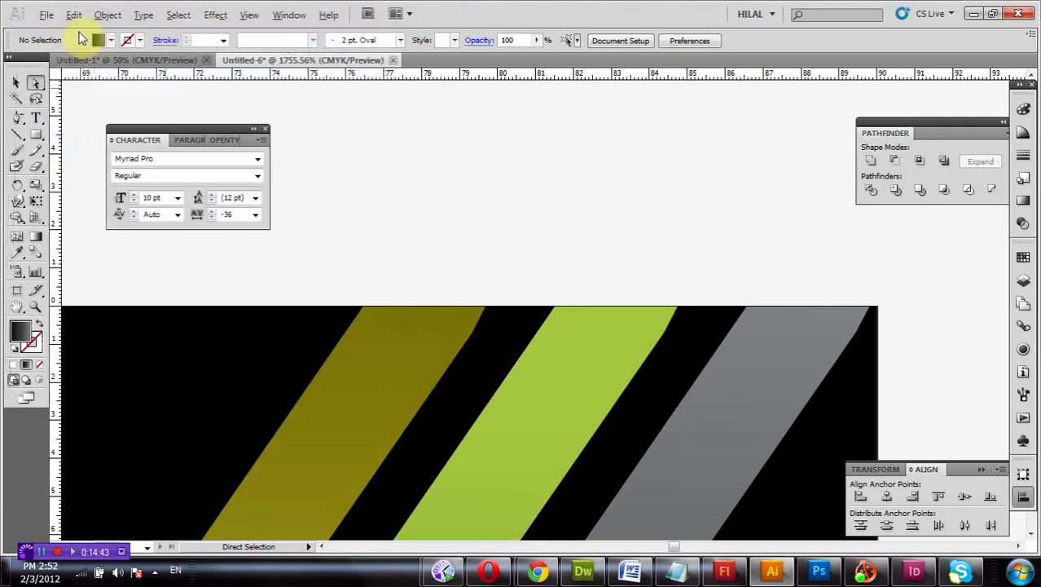
# - Save a copy to the Desktop as Adobe PDF named LOGOA.pdf
pyautogui.click(46, 15)
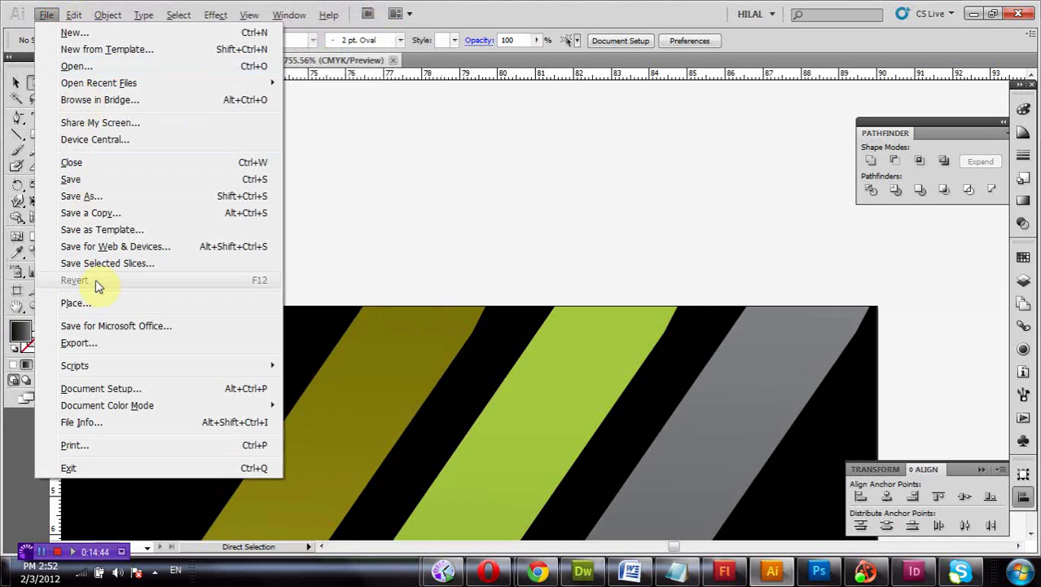
pyautogui.click(101, 196)
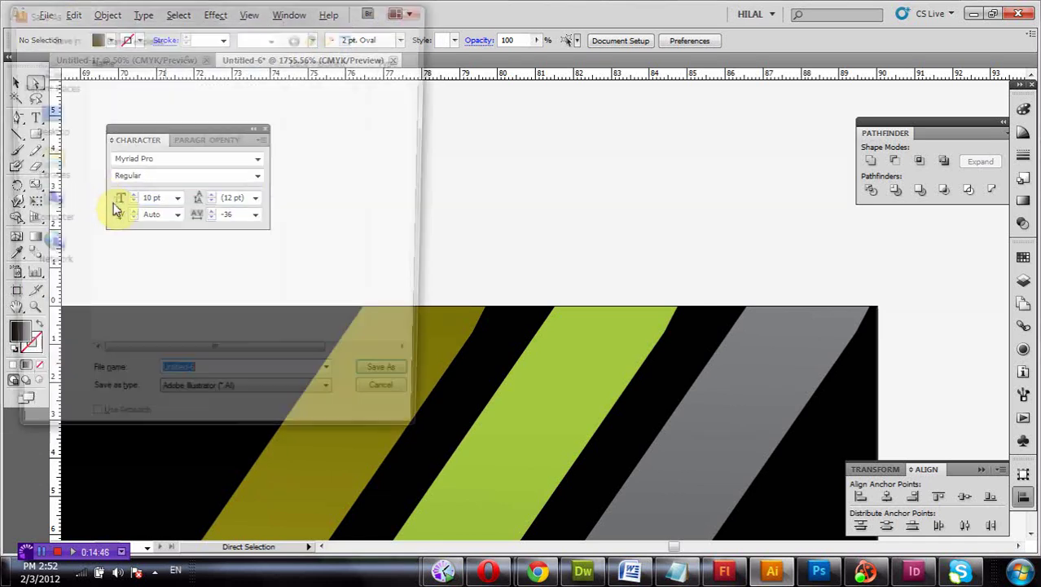
pyautogui.click(43, 134)
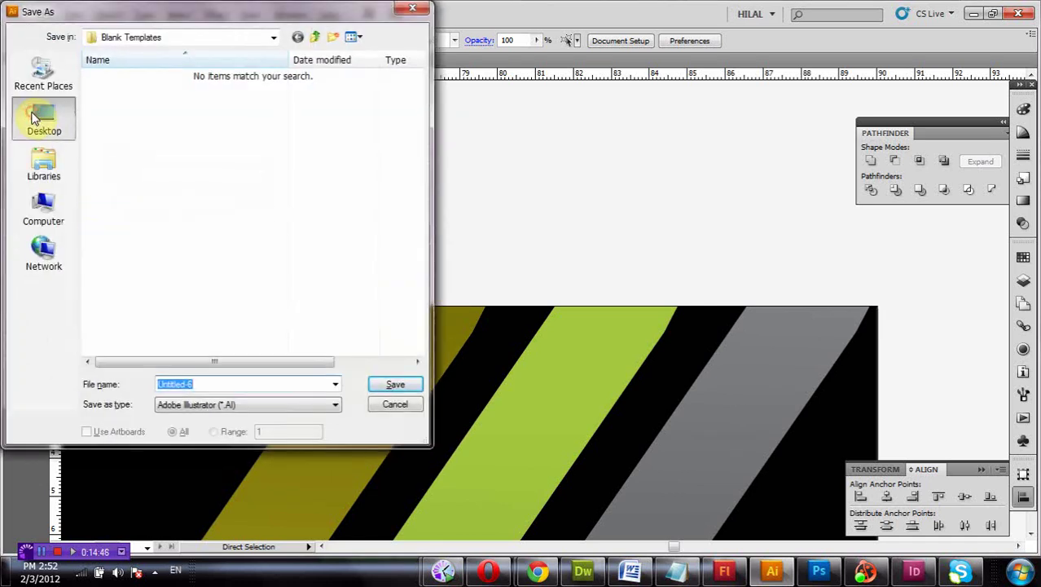
pyautogui.click(226, 411)
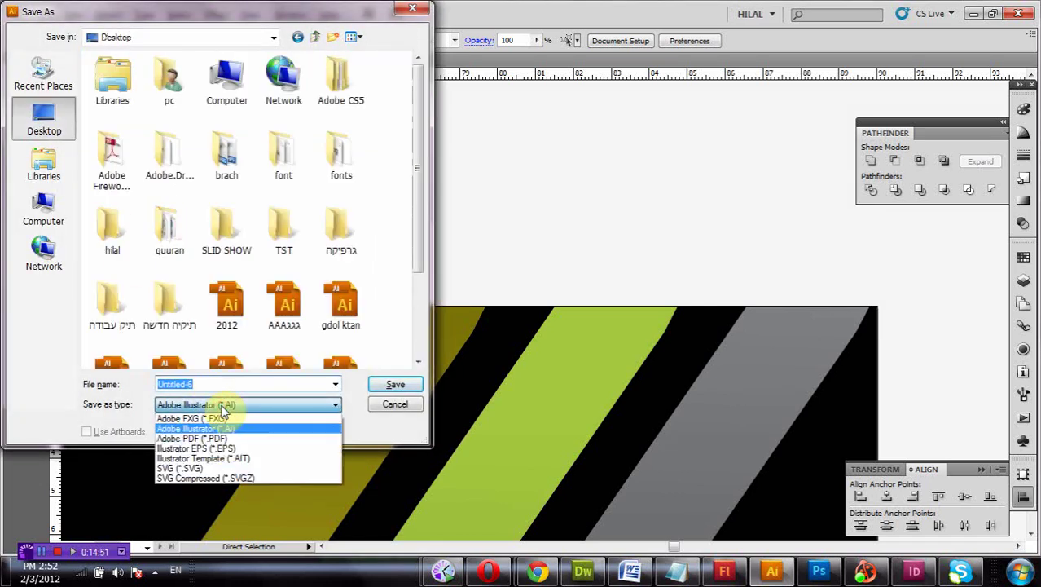
pyautogui.click(232, 440)
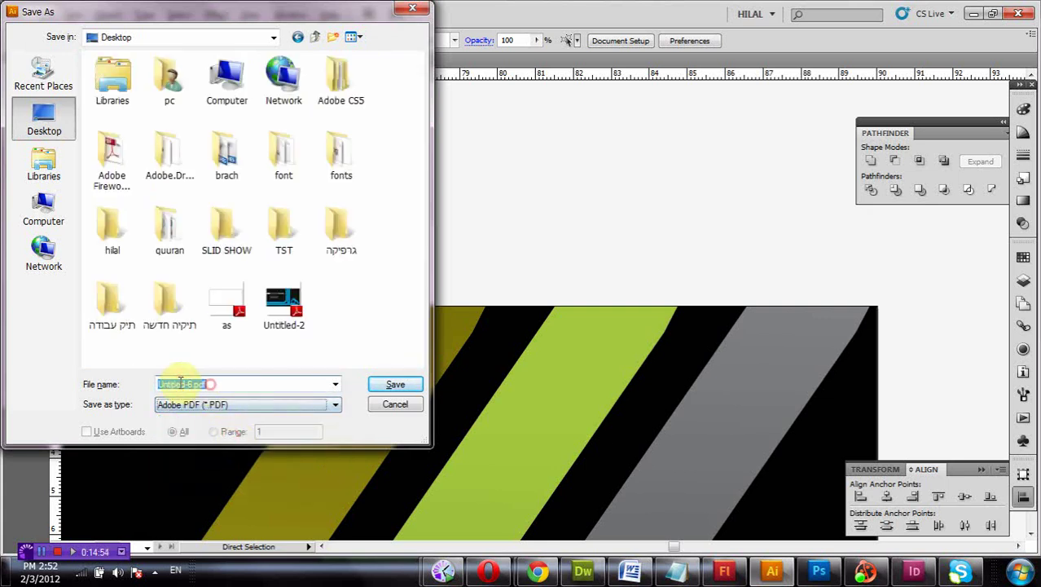
pyautogui.write('LOGOA')
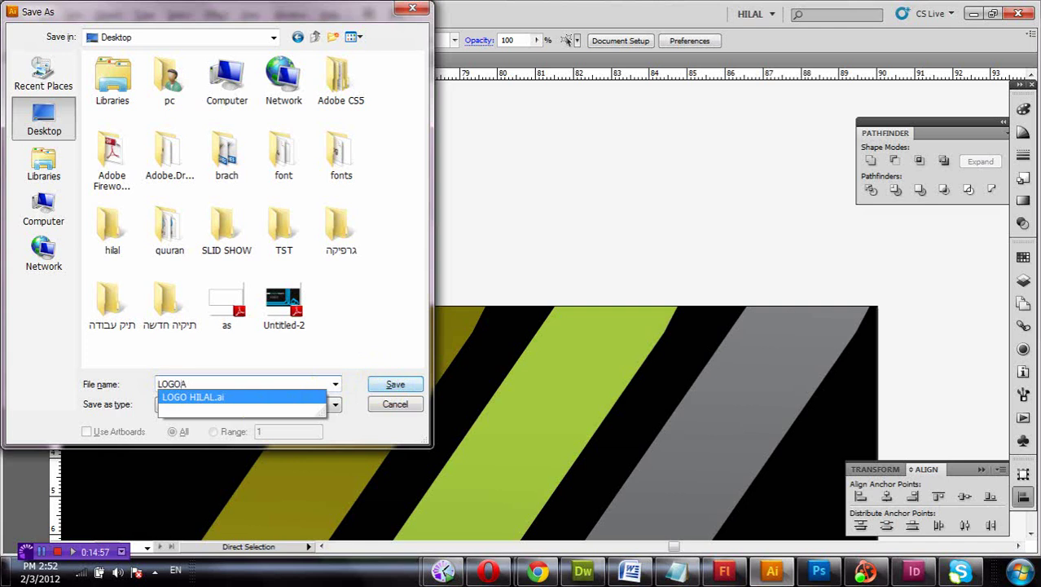
pyautogui.click(383, 385)
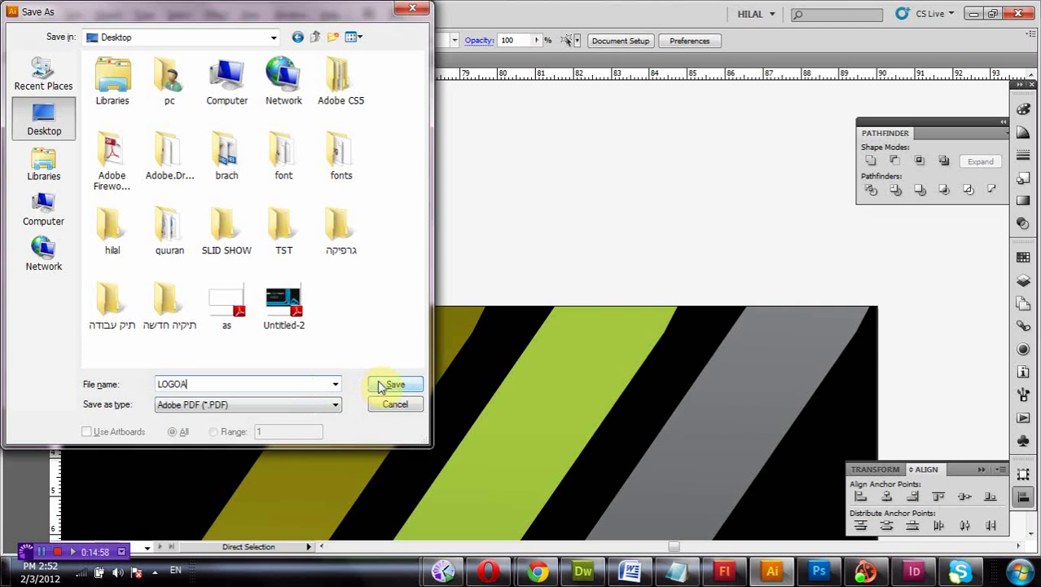
pyautogui.click(383, 386)
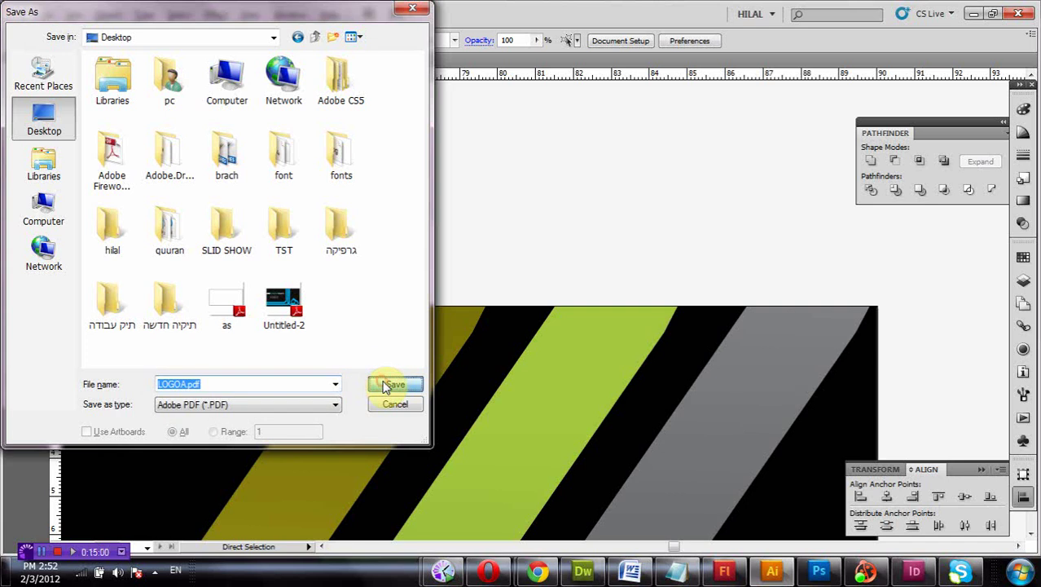
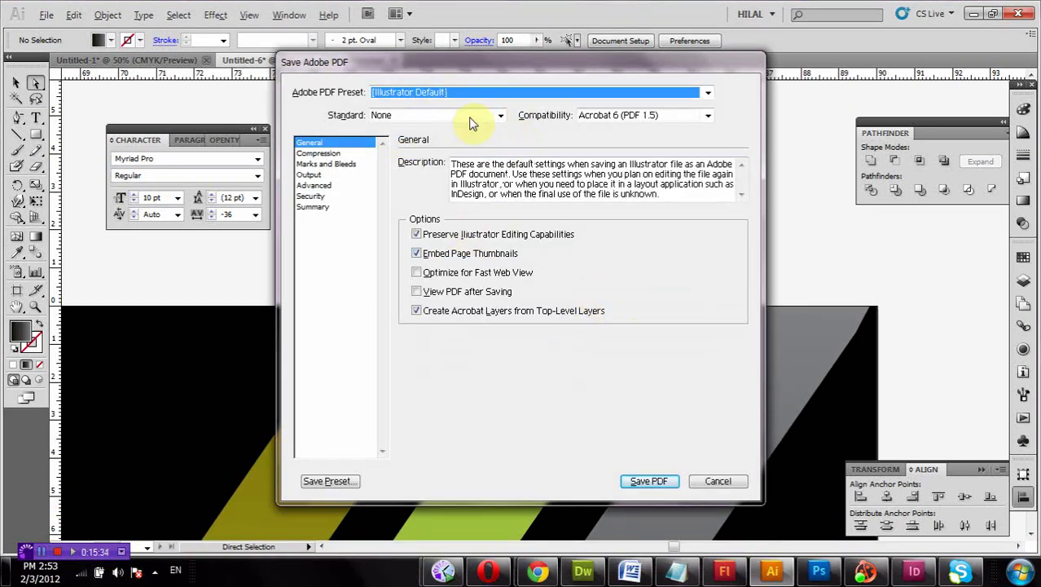
# - Keep the [Illustrator Default] PDF preset and save the card as LOGOA.pdf
pyautogui.click(484, 96)
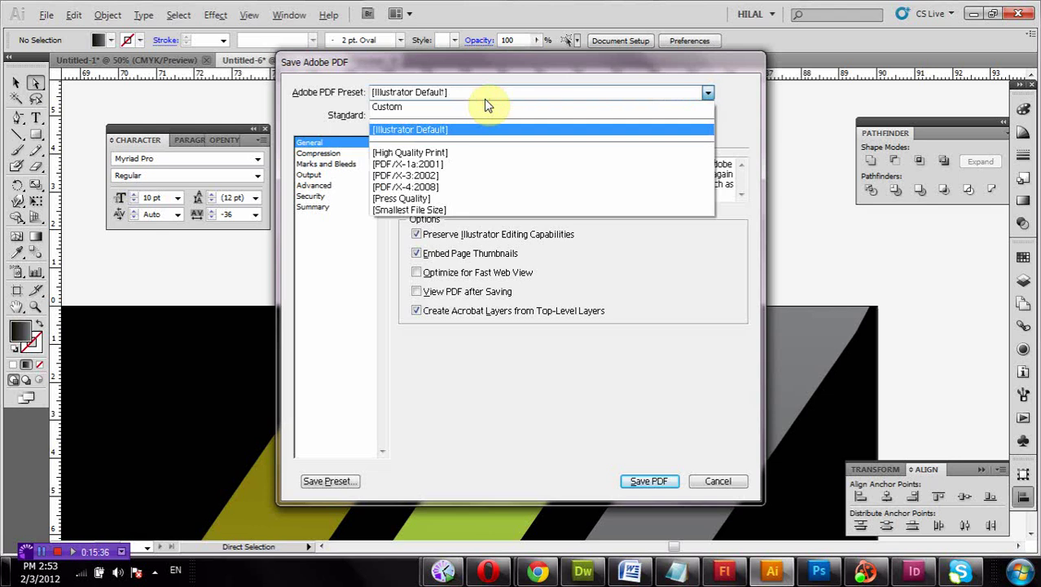
pyautogui.click(484, 98)
pyautogui.click(653, 483)
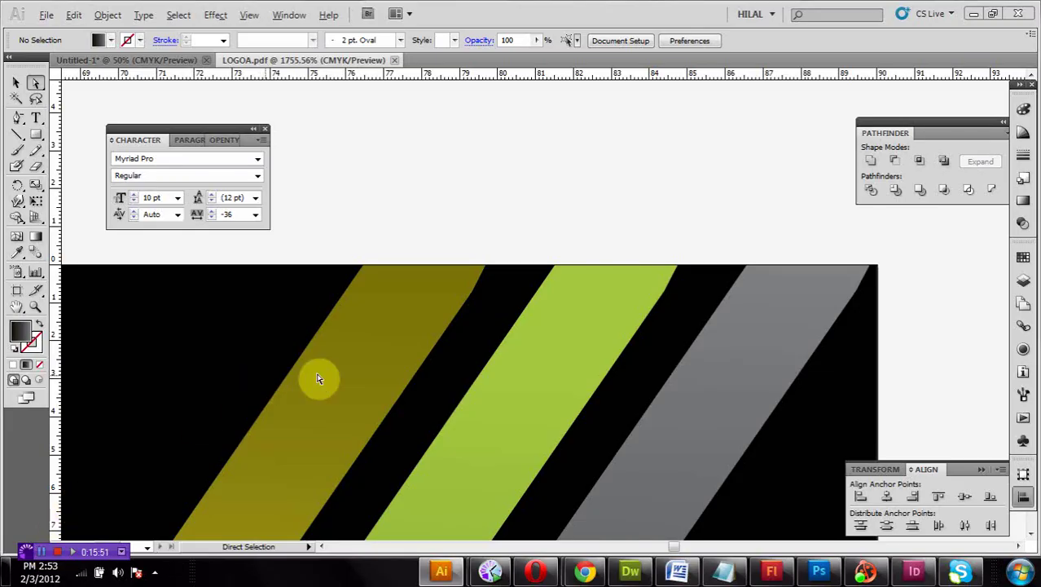
# - Minimize Illustrator, check FlashBack's WMV export window, and bring up the Start menu
pyautogui.click(974, 16)
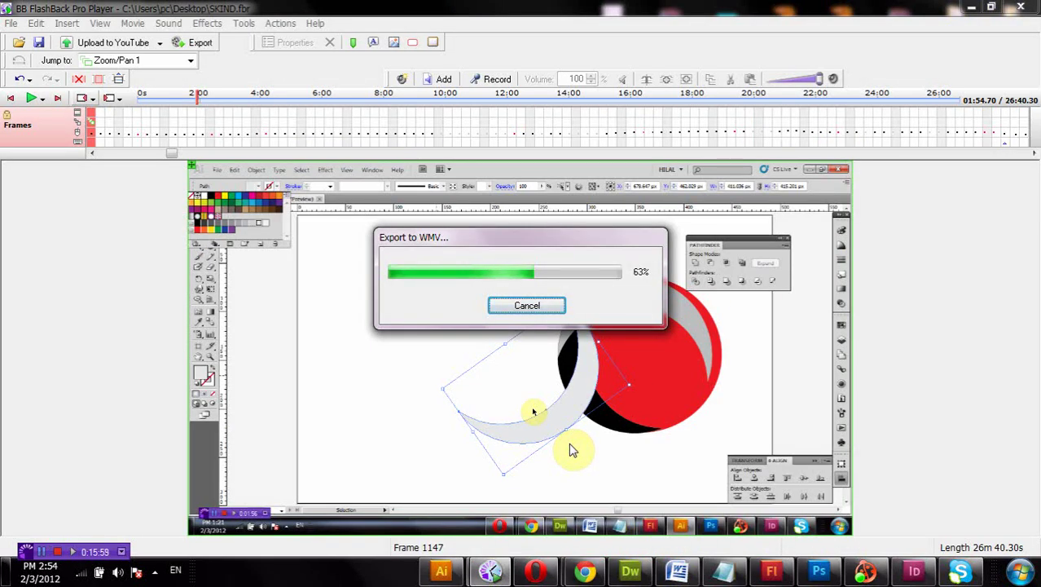
pyautogui.press('super')
pyautogui.press('super')
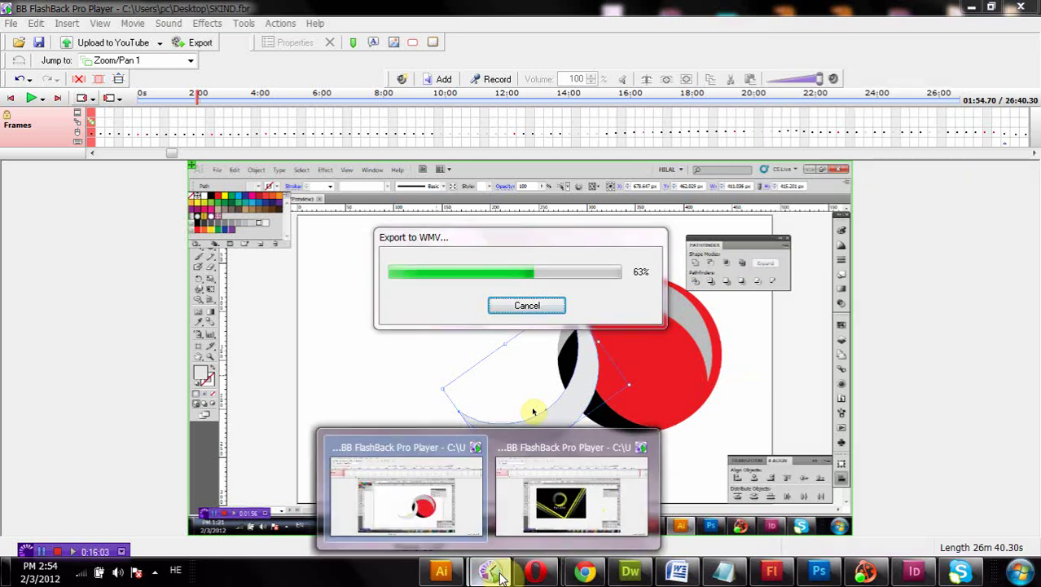
pyautogui.click(573, 538)
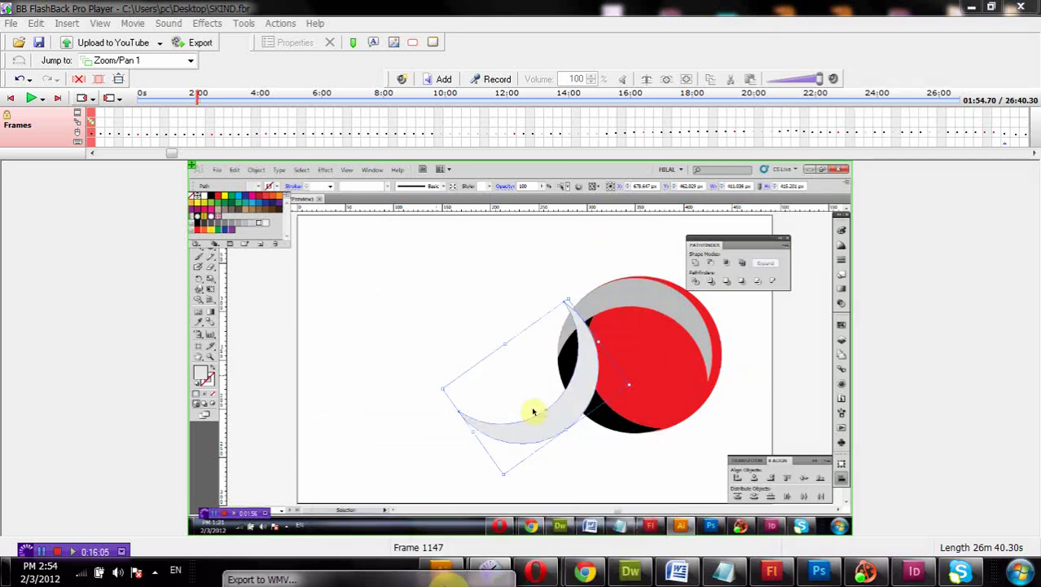
pyautogui.click(1019, 572)
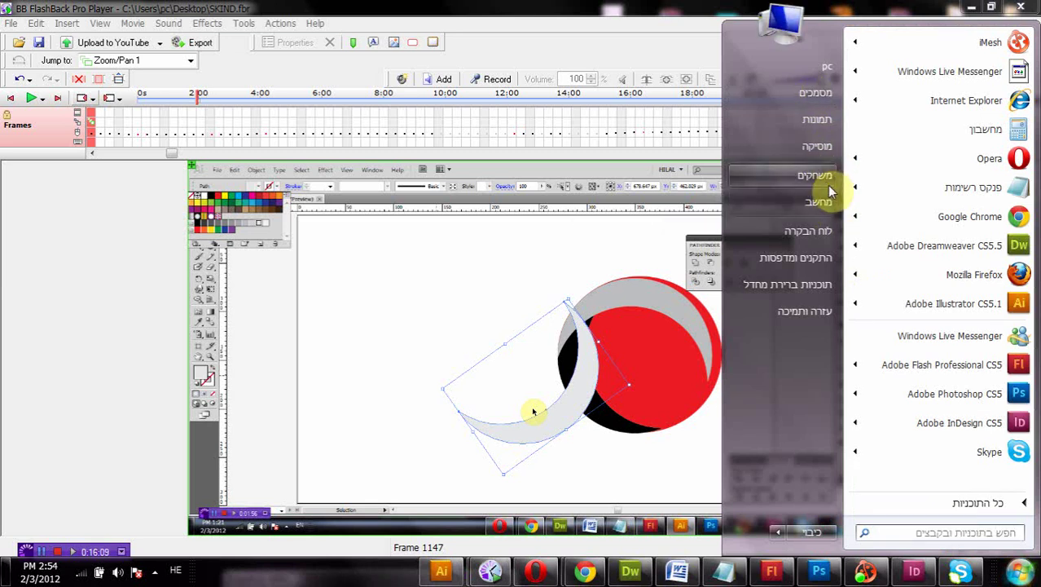
# - Go from Documents to the Desktop folder and open LOGOA.pdf in Adobe Reader
pyautogui.click(826, 103)
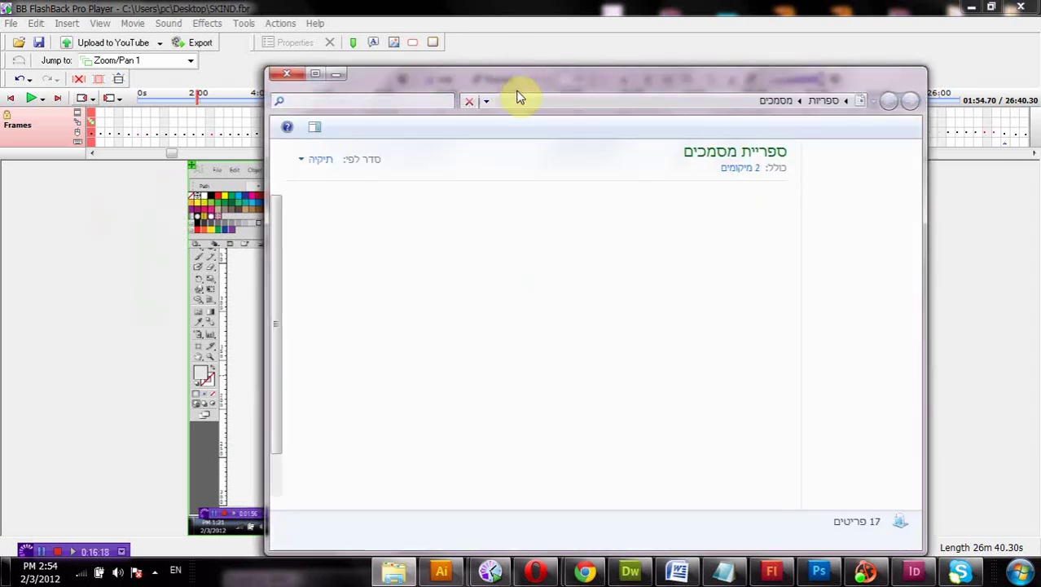
pyautogui.click(851, 204)
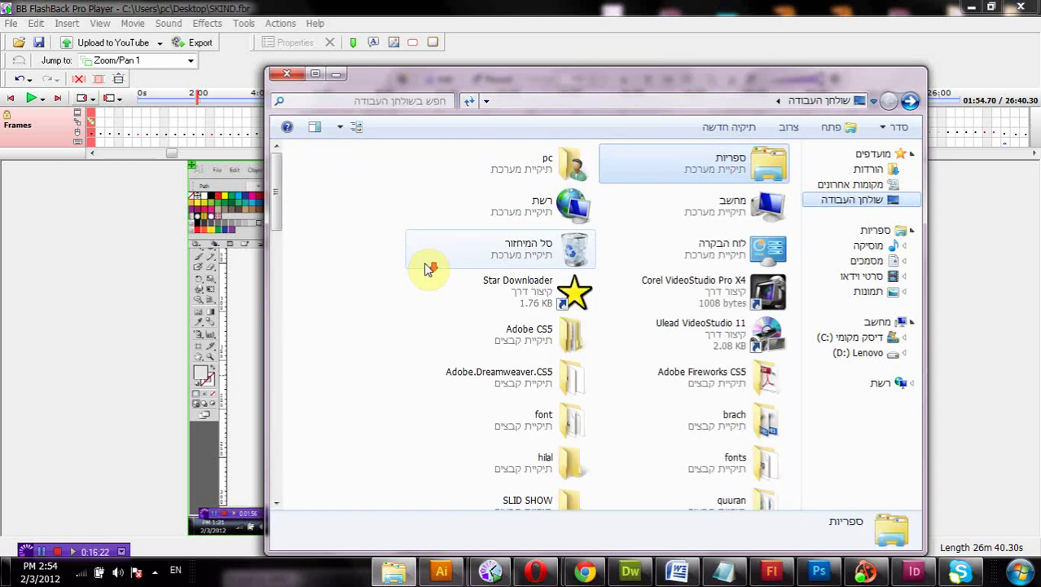
pyautogui.moveTo(283, 175); pyautogui.dragTo(313, 461)
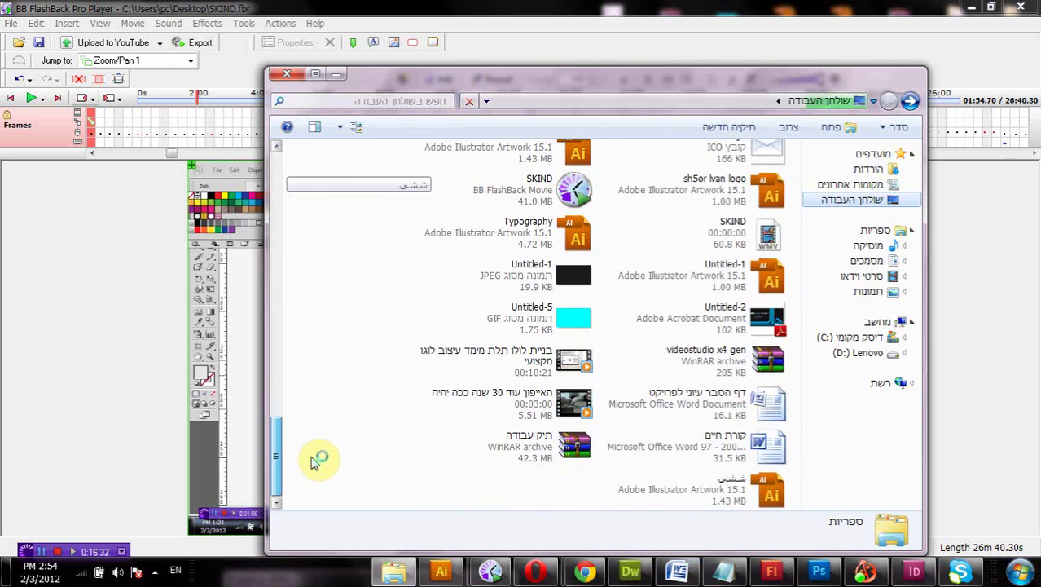
pyautogui.moveTo(312, 461); pyautogui.dragTo(303, 372)
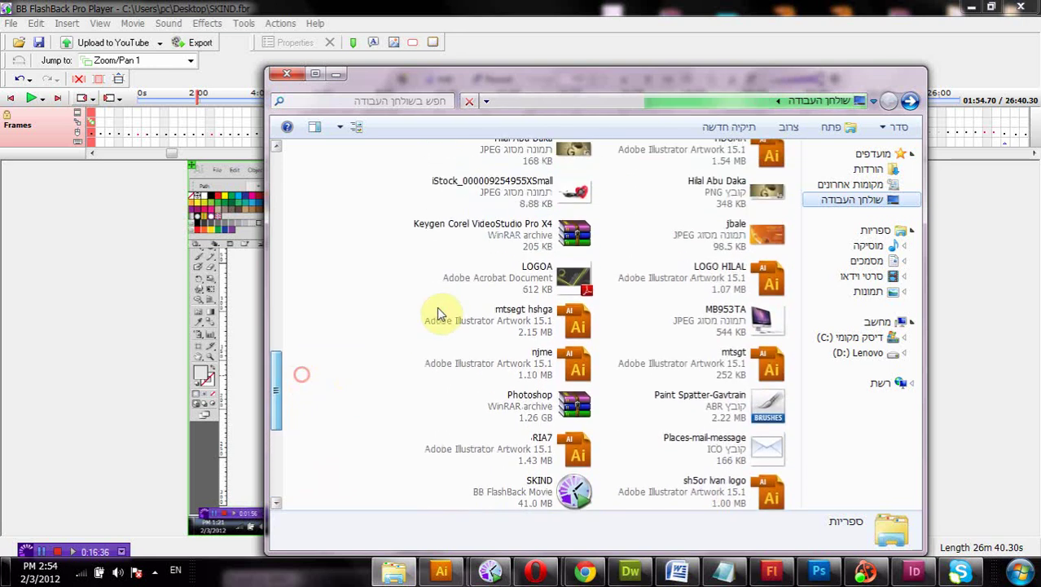
pyautogui.click(528, 287)
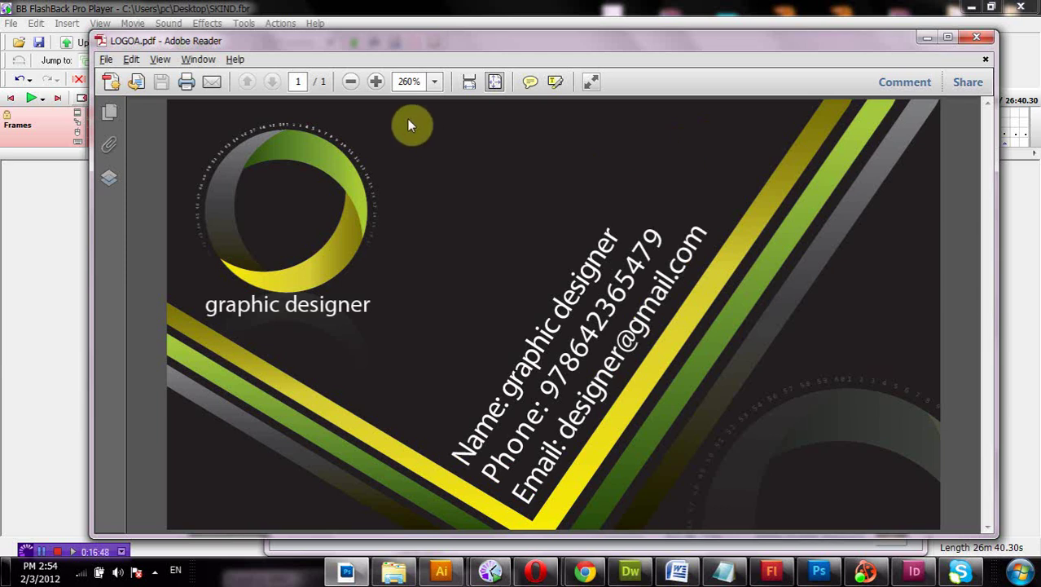
# - Maximize Adobe Reader, zoom the card out to 75%, then back to 100%
pyautogui.click(350, 84)
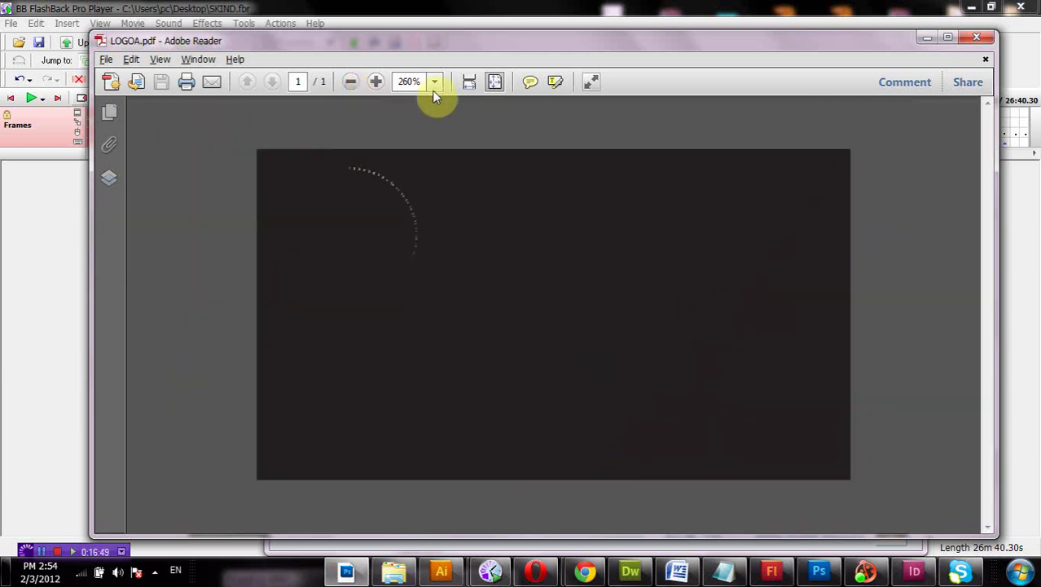
pyautogui.click(947, 36)
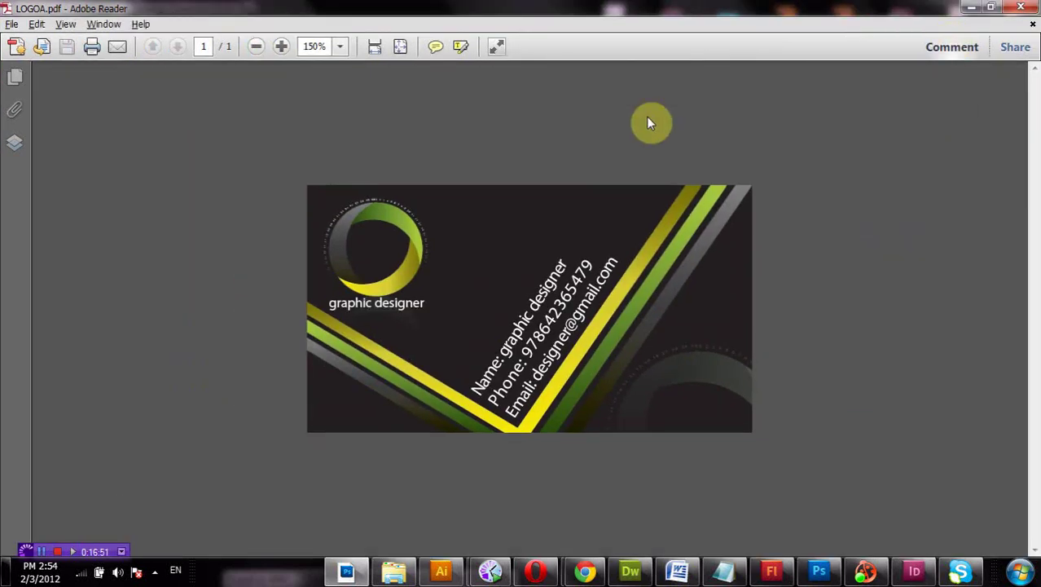
pyautogui.click(259, 47)
pyautogui.click(259, 47)
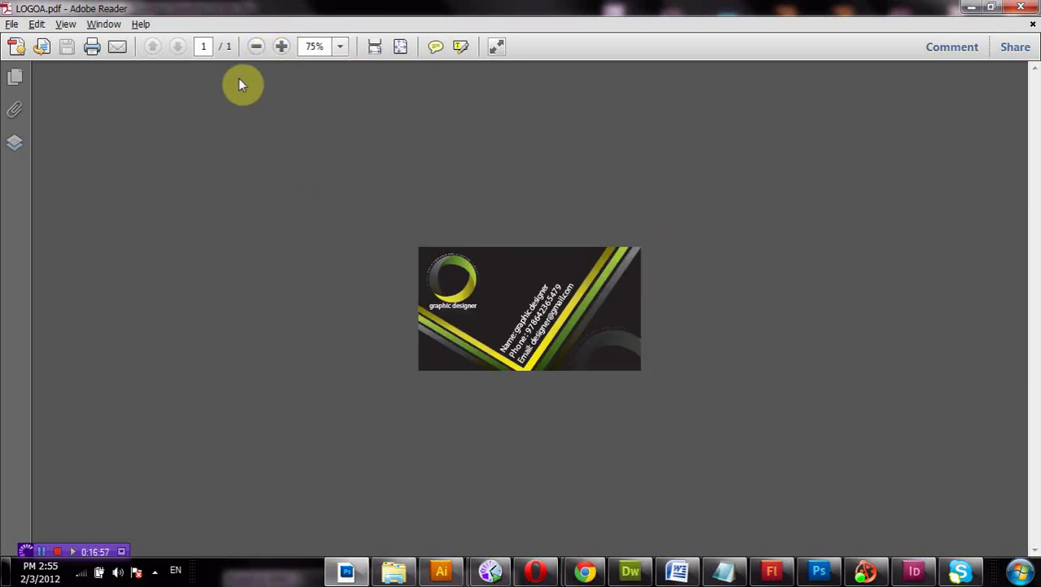
pyautogui.click(284, 47)
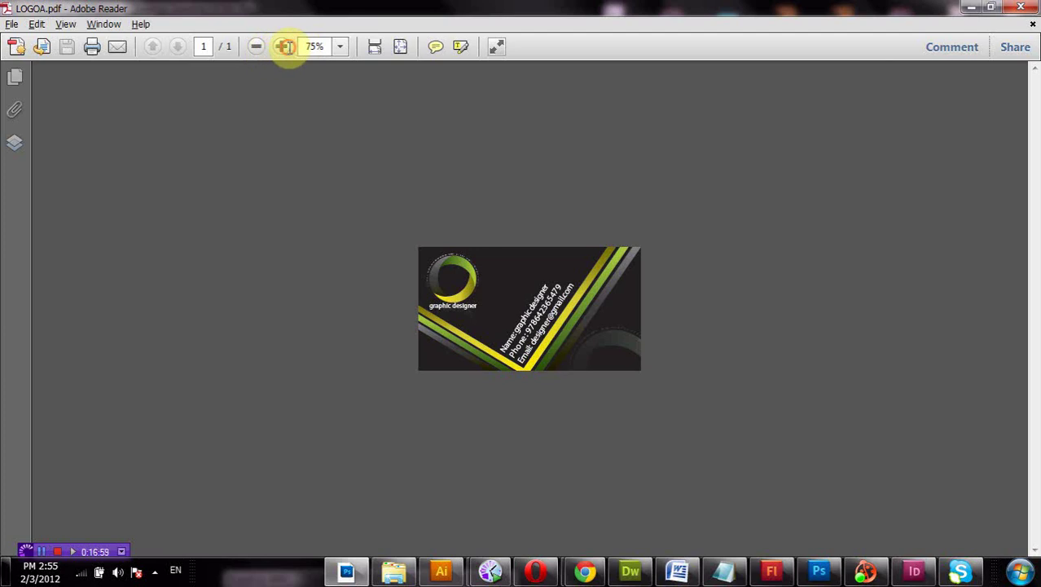
pyautogui.click(283, 47)
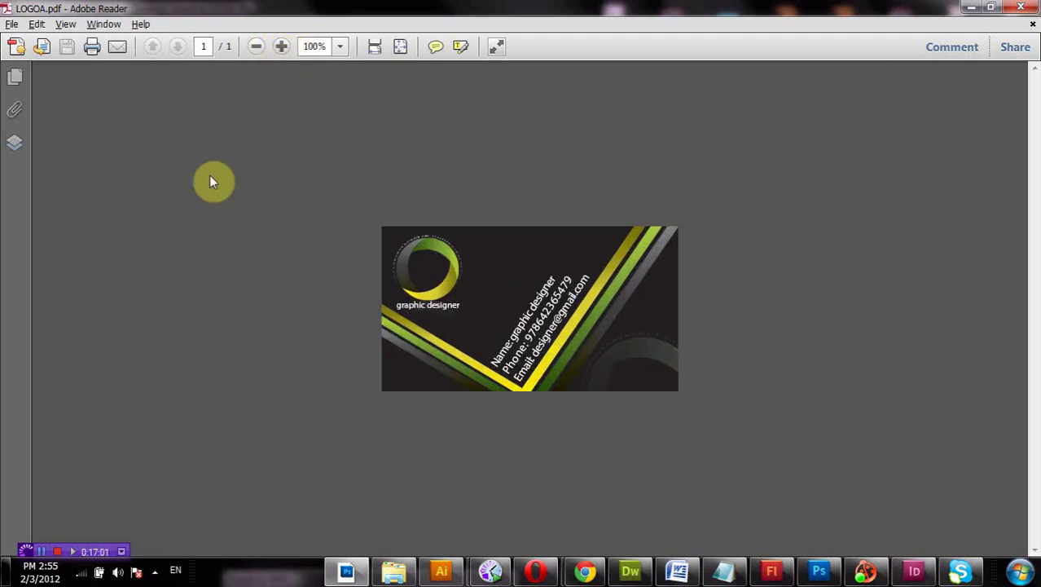